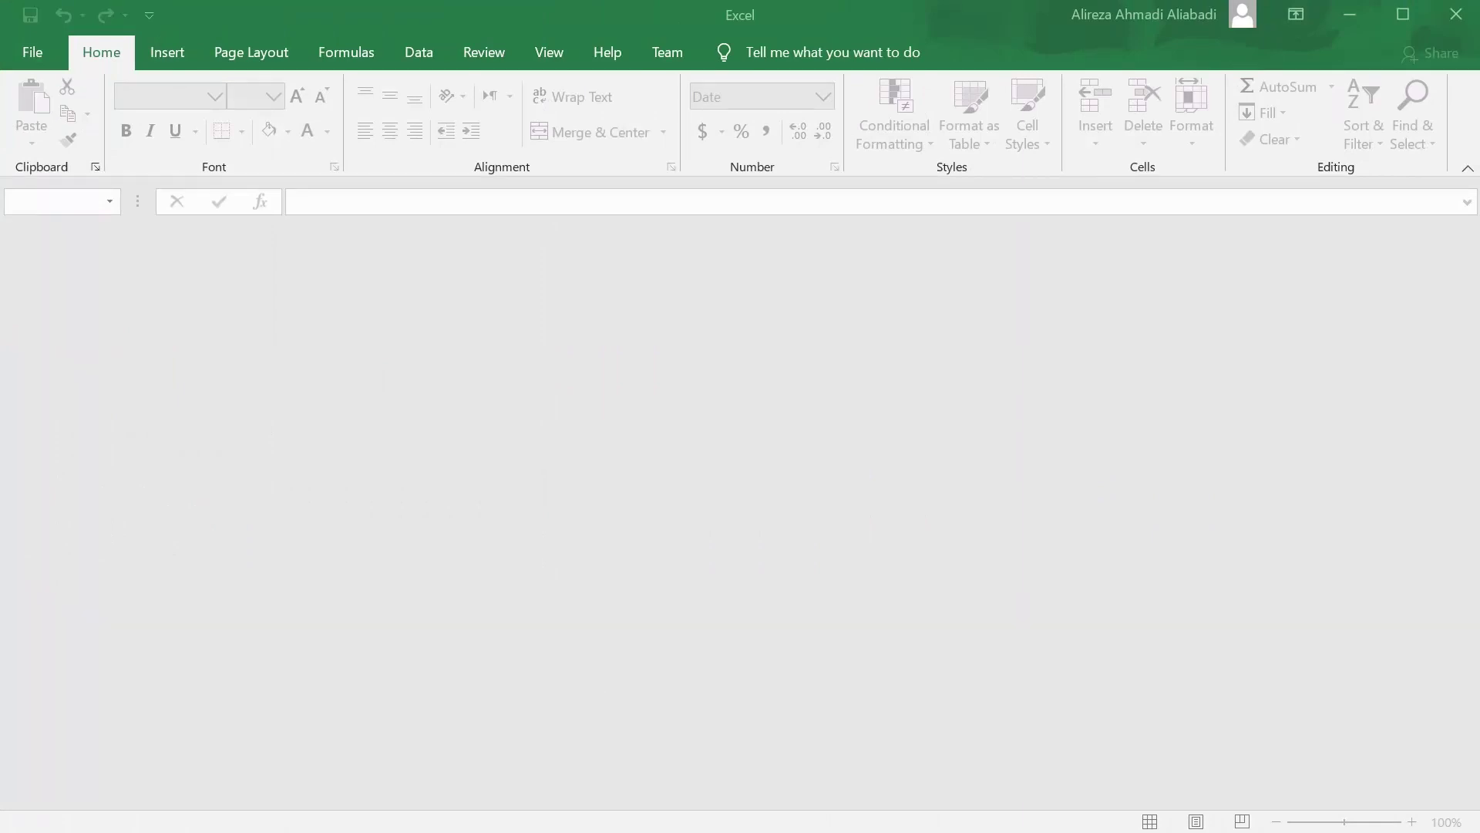
- Create a new blank workbook
click(27, 54)
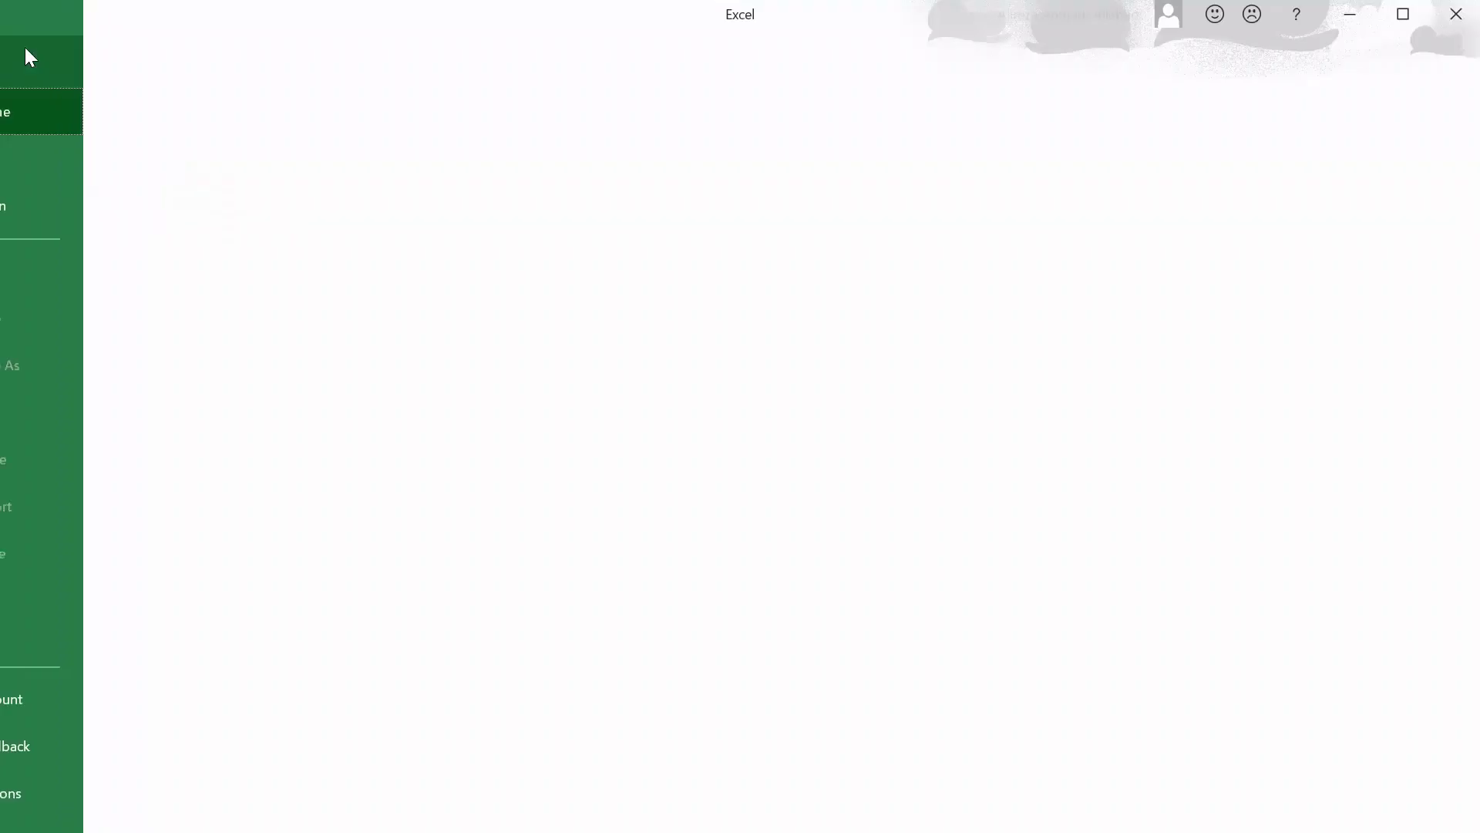
click(155, 163)
click(298, 291)
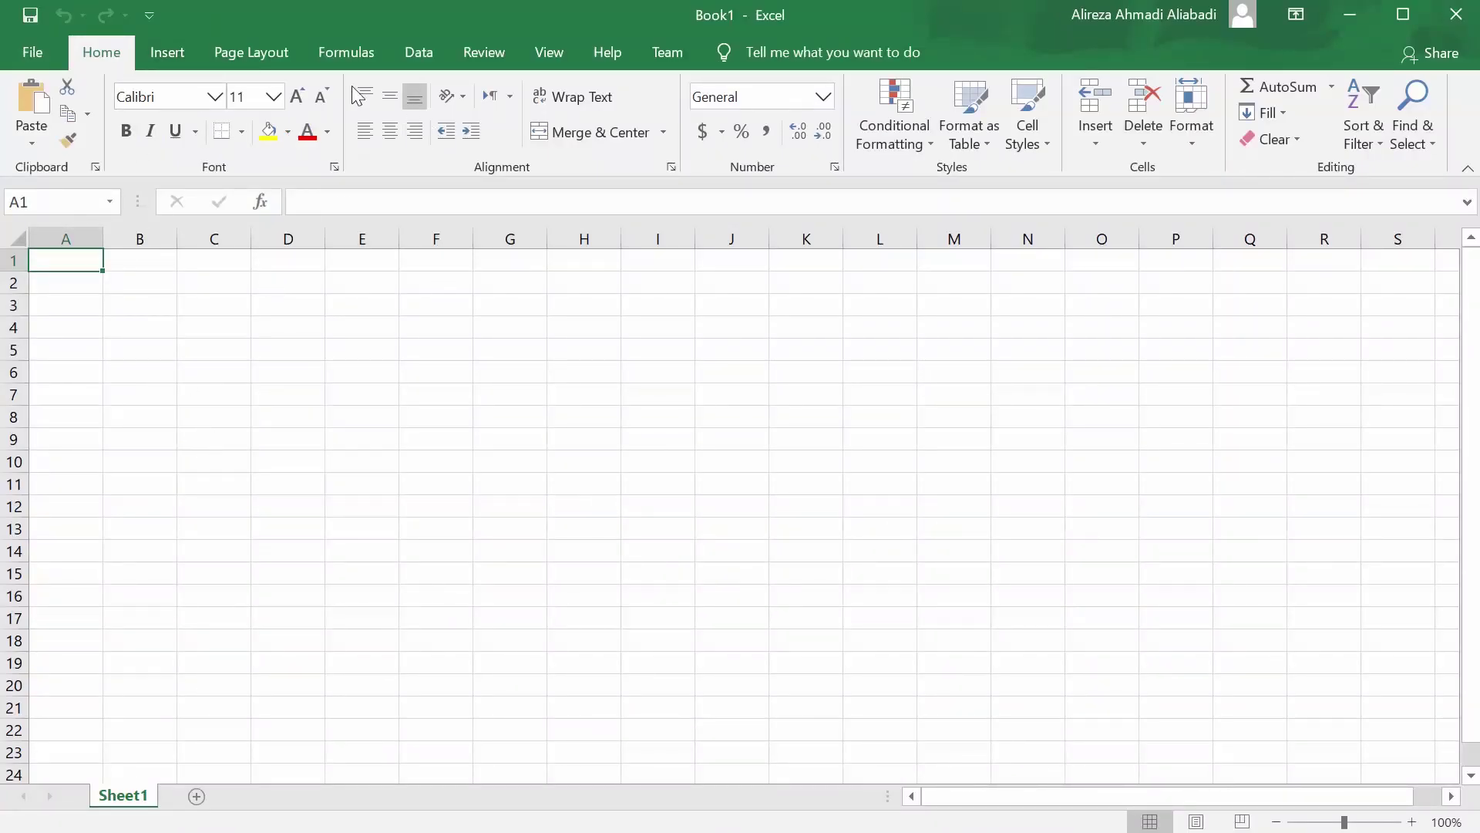
- Search the Office Add-ins store for "Flow" and add the Microsoft Flow for Excel (Preview) add-in
click(166, 53)
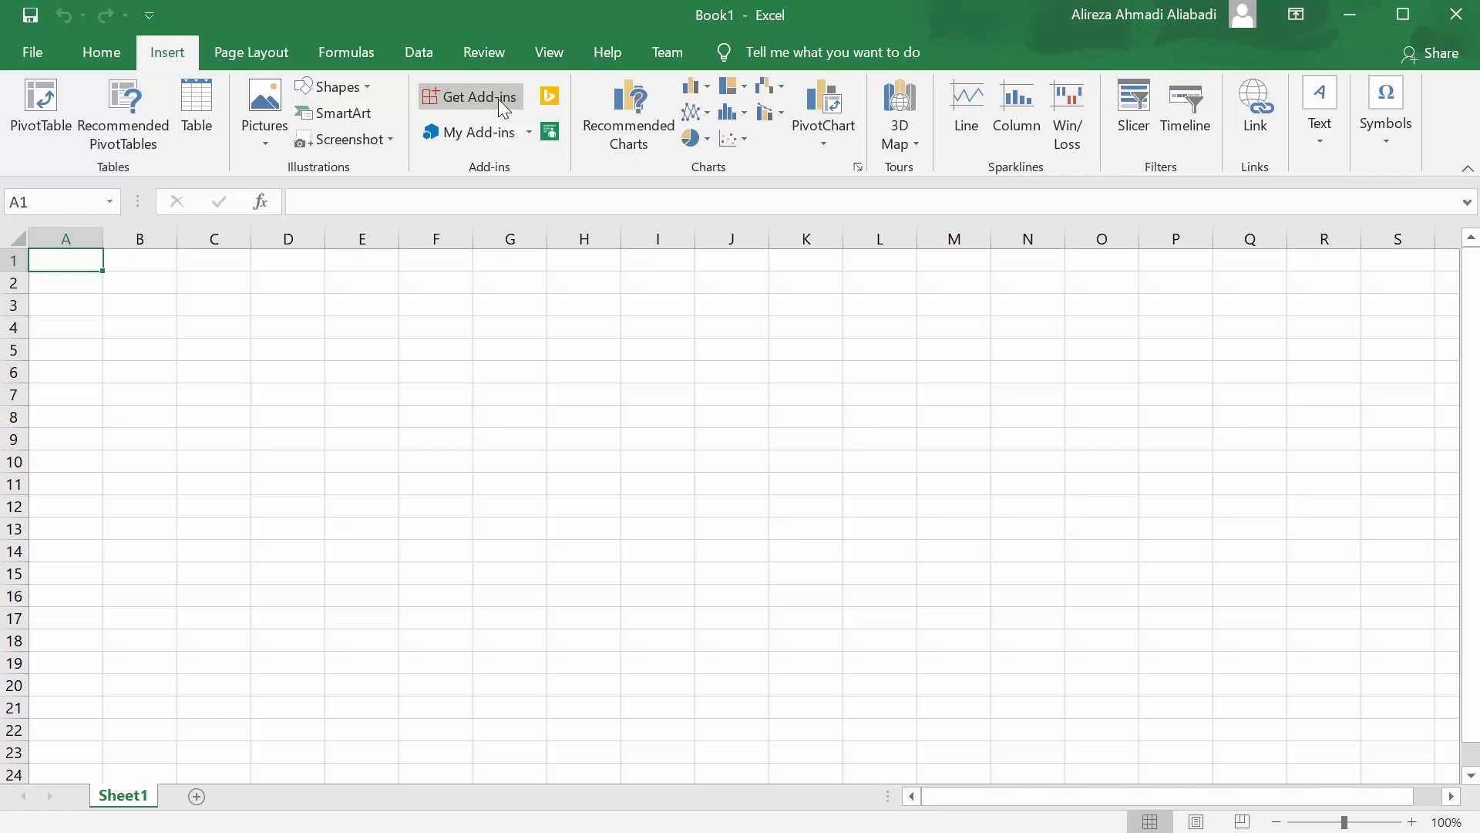
click(494, 100)
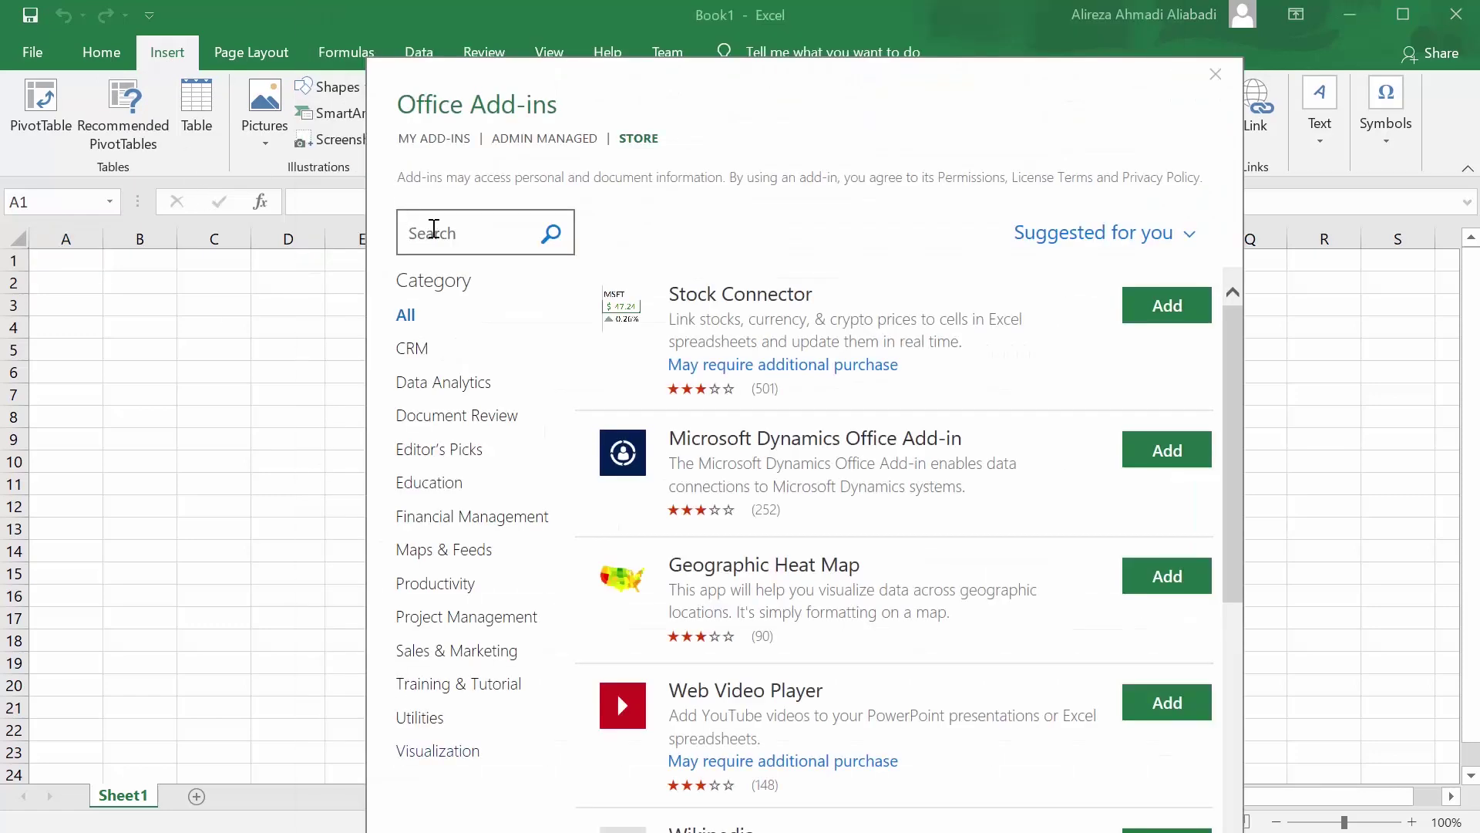
click(433, 229)
text(Flow)
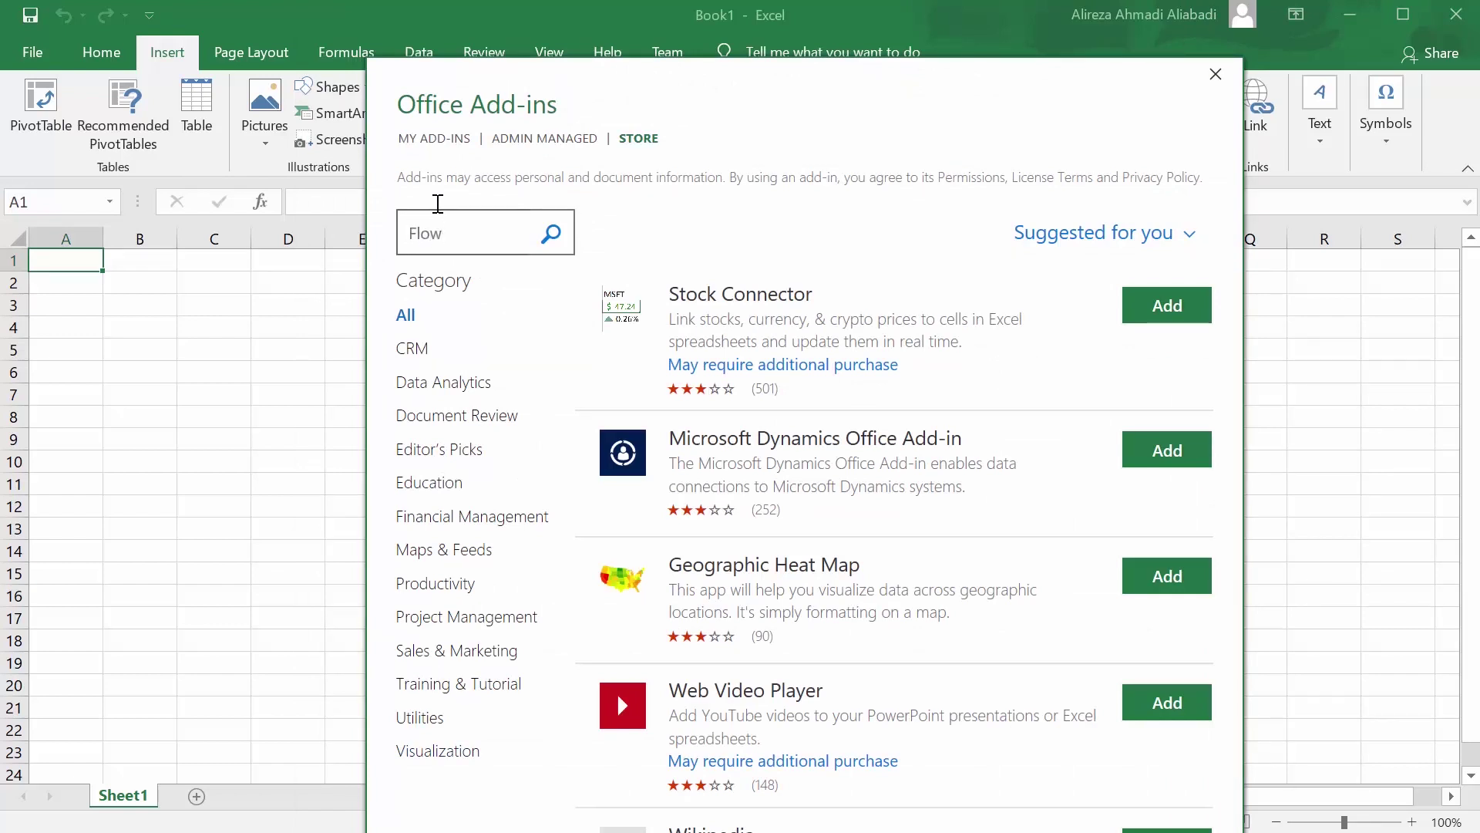
key(Return)
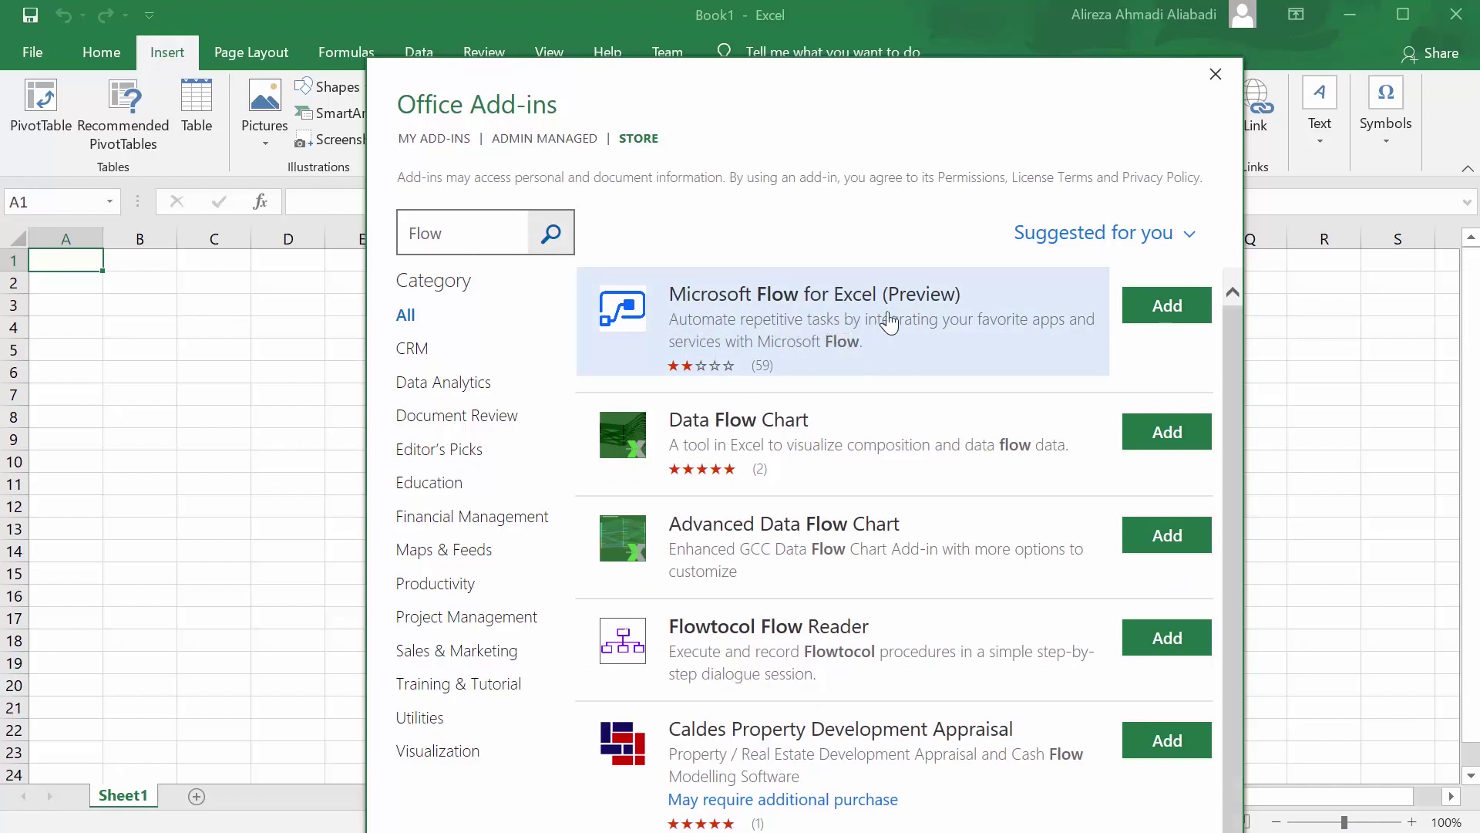
click(1128, 318)
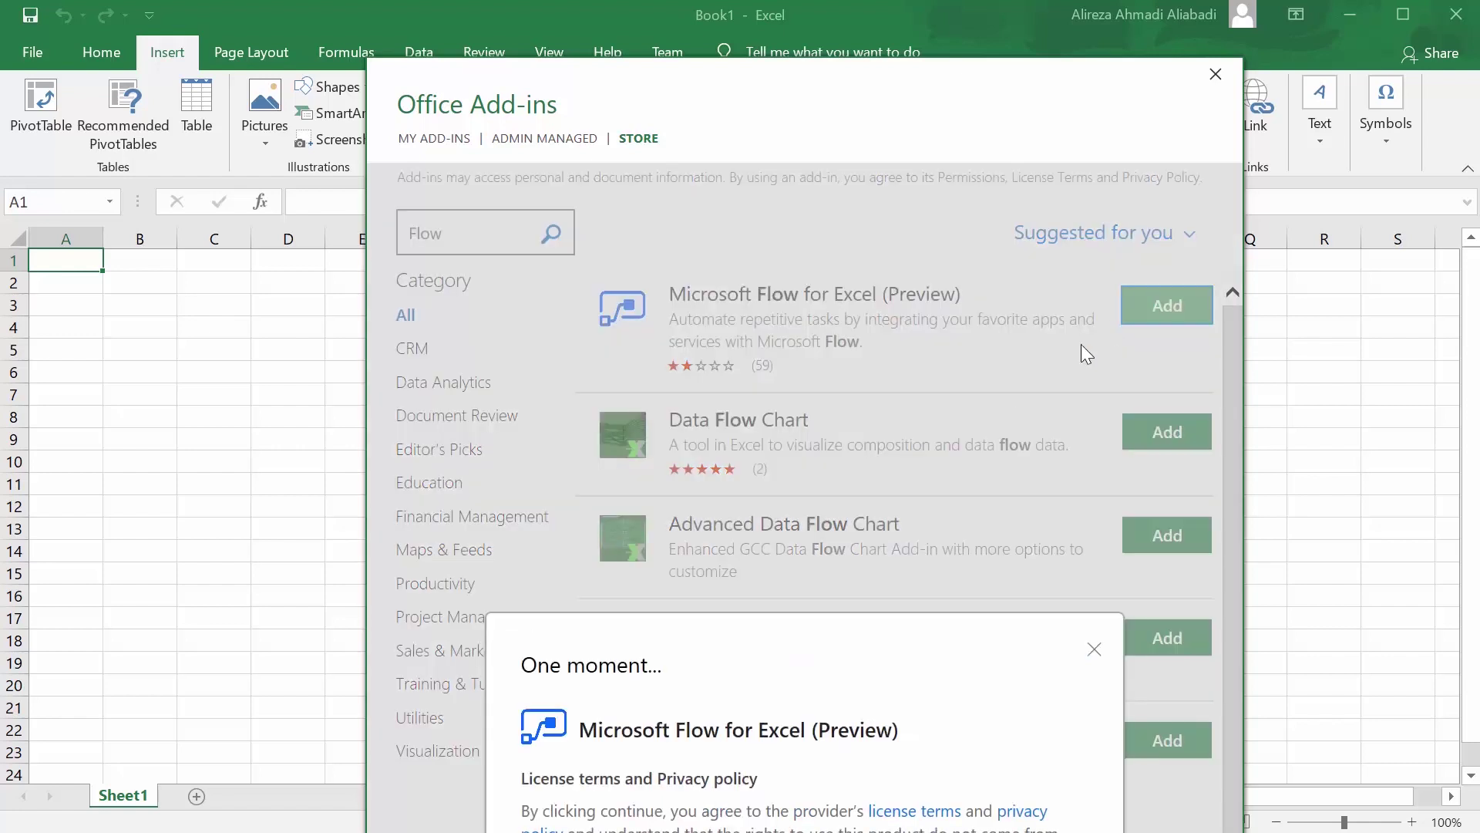
click(1011, 649)
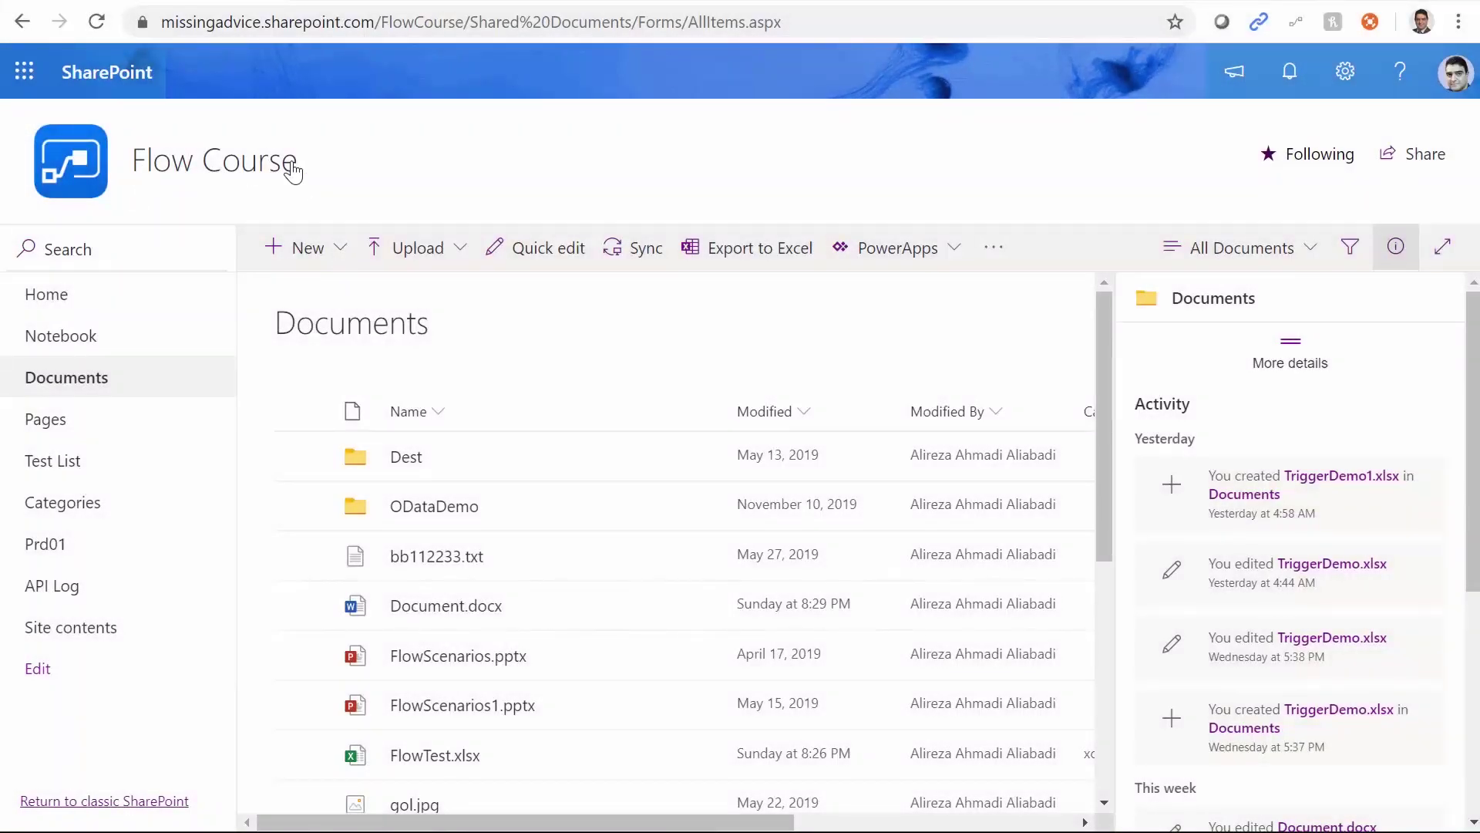
- In the Flow Course SharePoint site's Documents library, create a folder named "Excel Demo" and open it
click(73, 394)
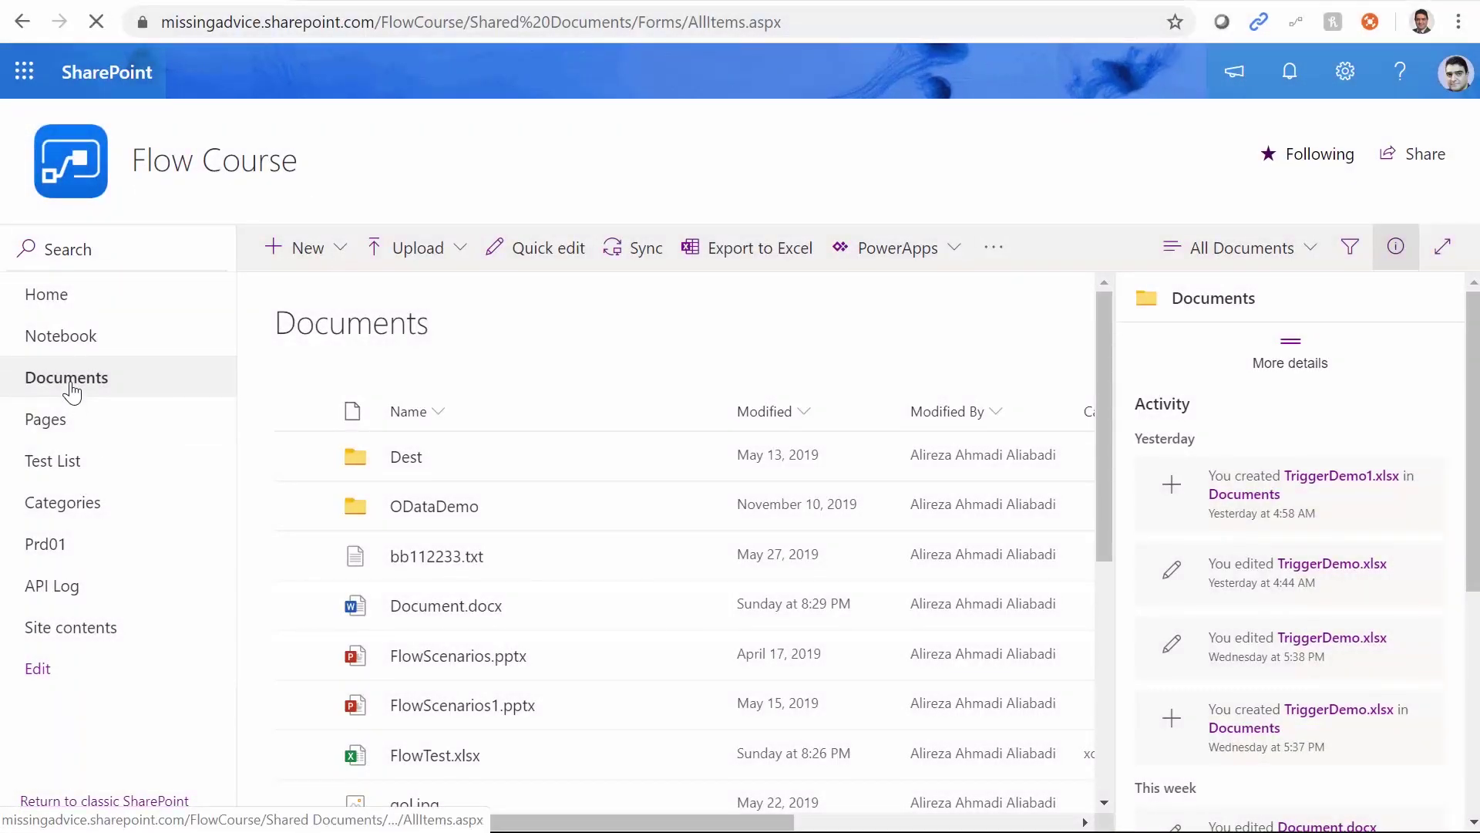
click(335, 250)
click(308, 290)
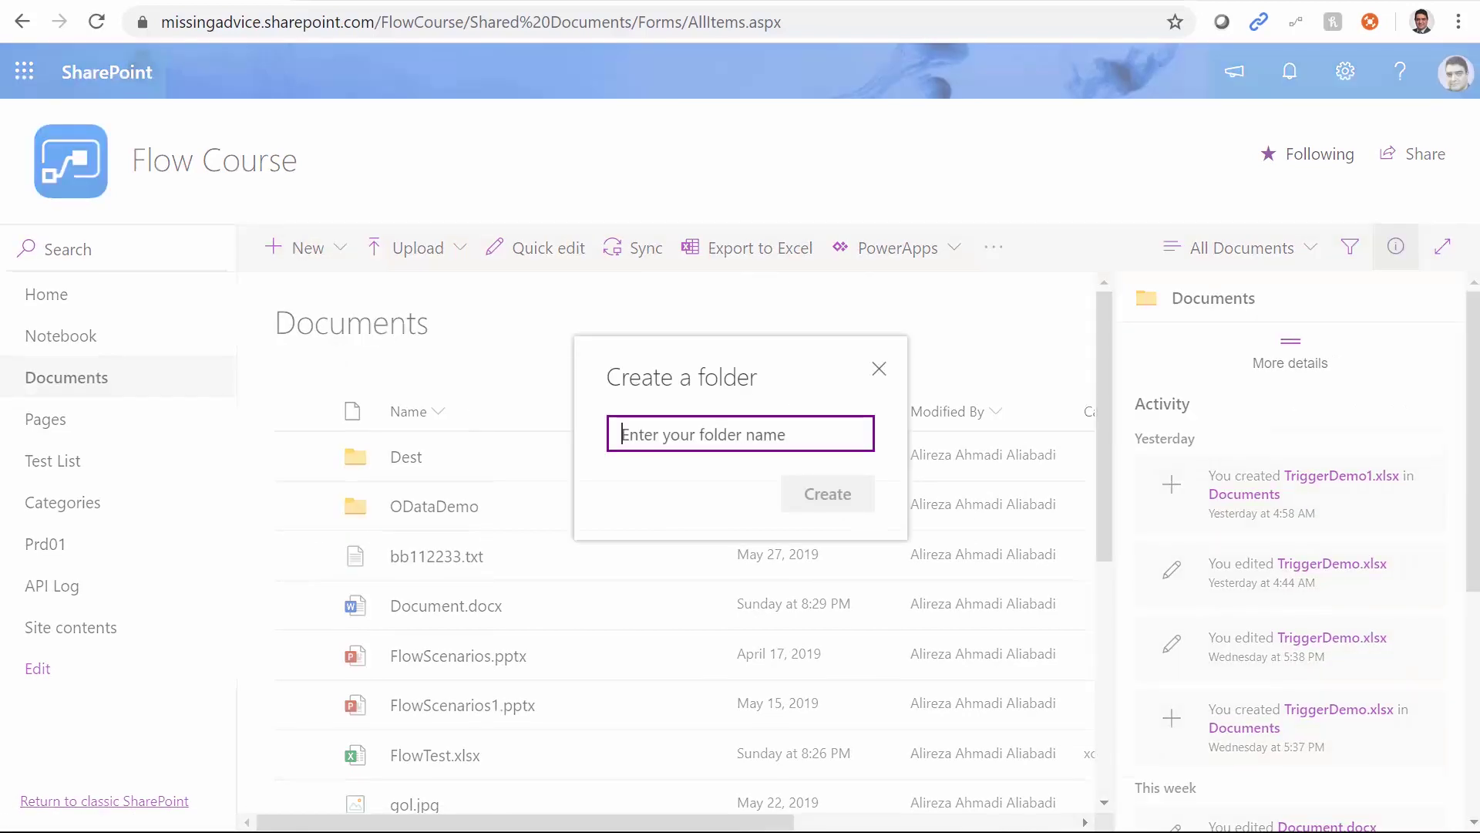
text(Ex)
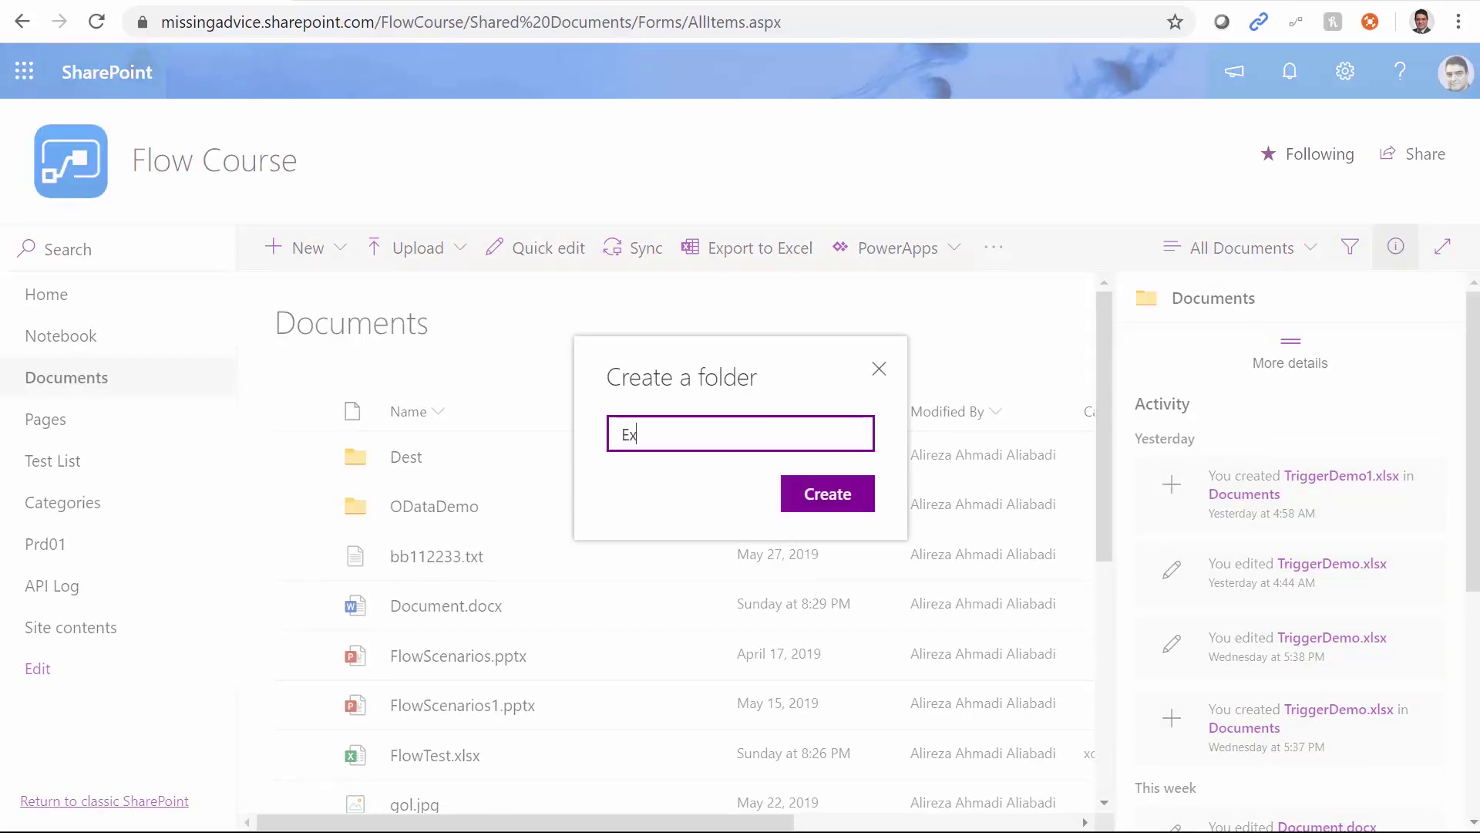
text(cel Demo)
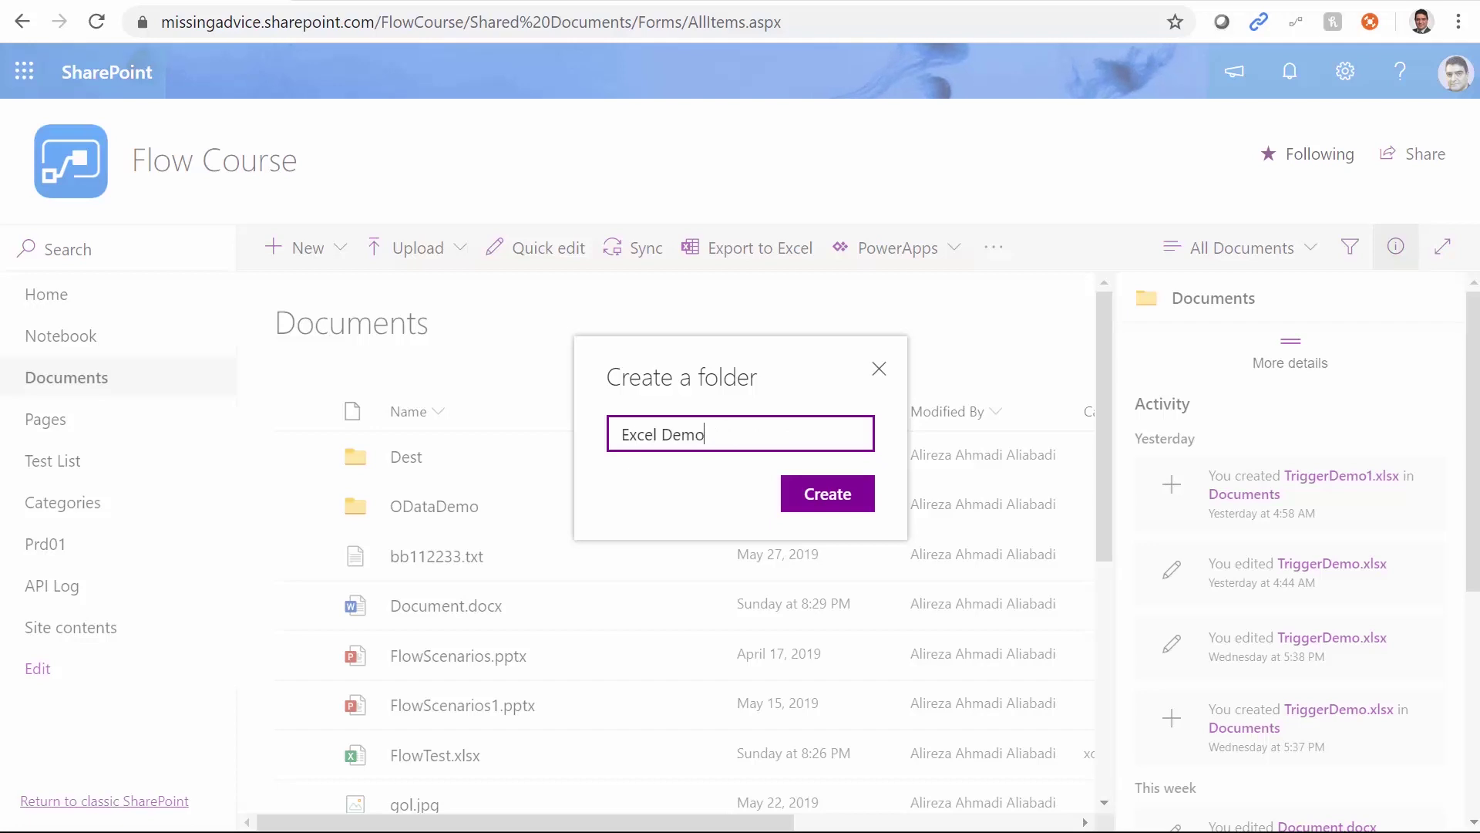
click(863, 497)
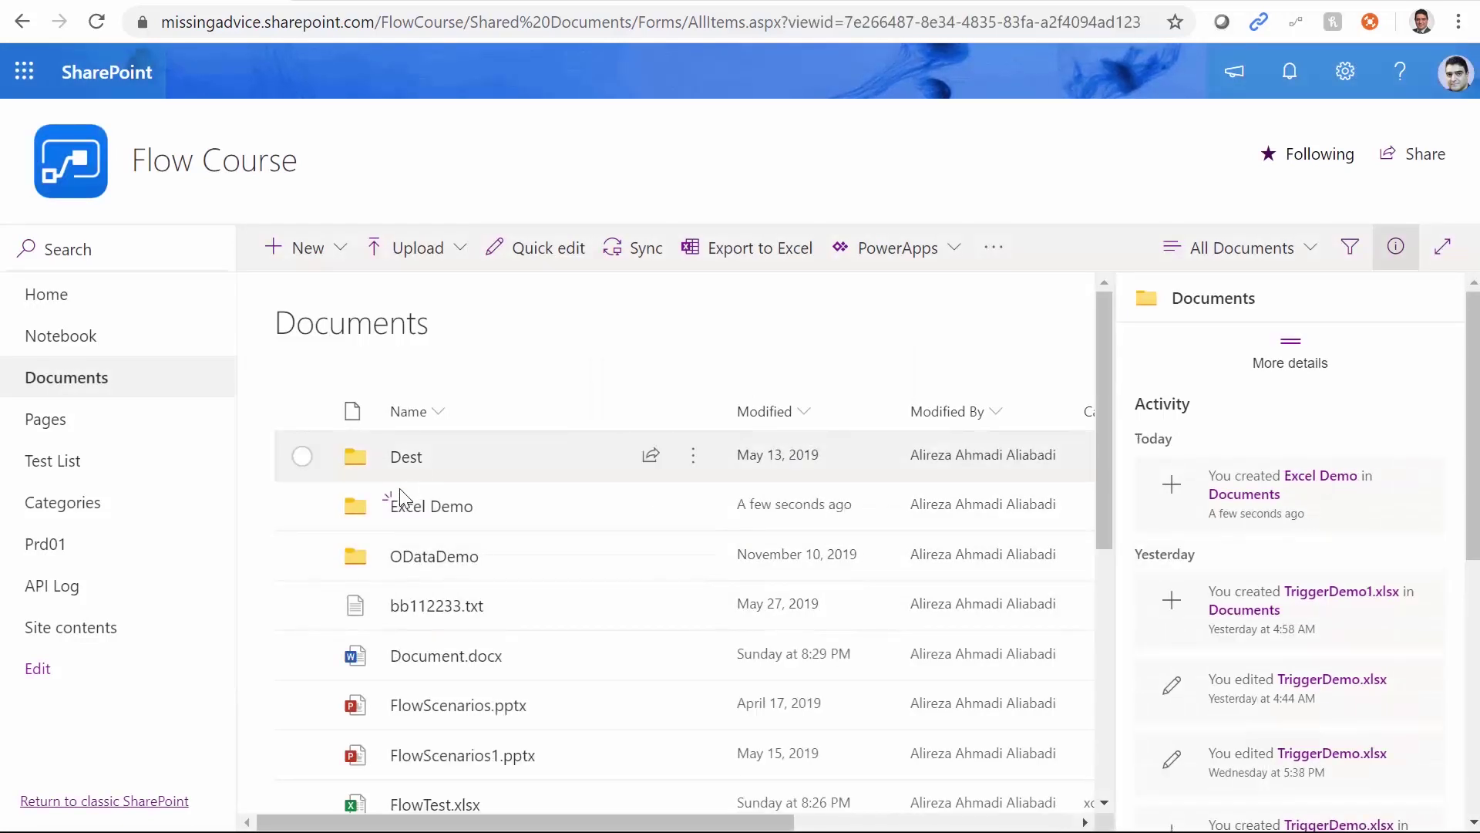
click(434, 509)
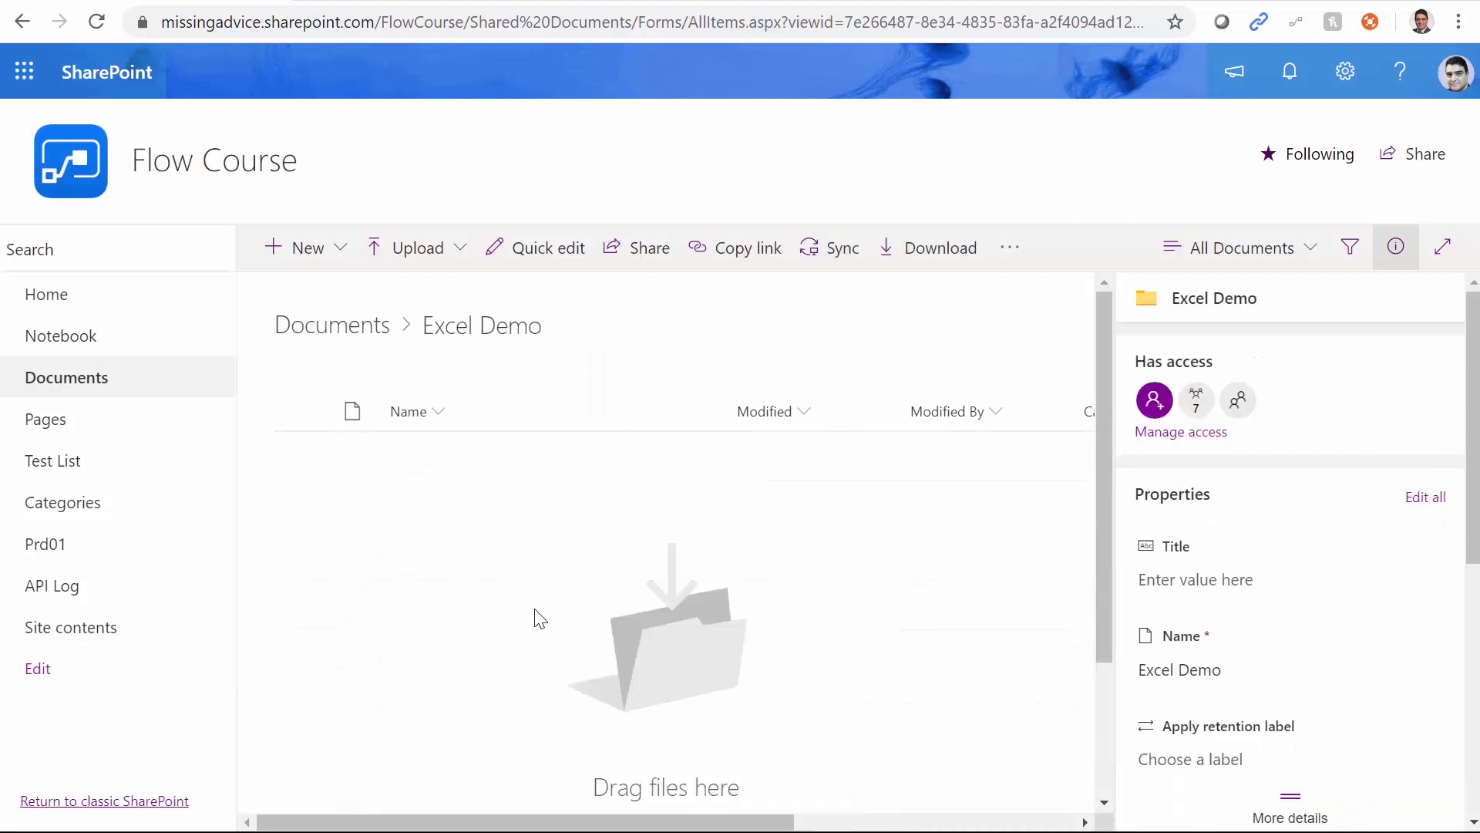
- Close the local ChemicalsInventory.xlsx workbook and upload the file to the Excel Demo folder in SharePoint
key(alt+Tab)
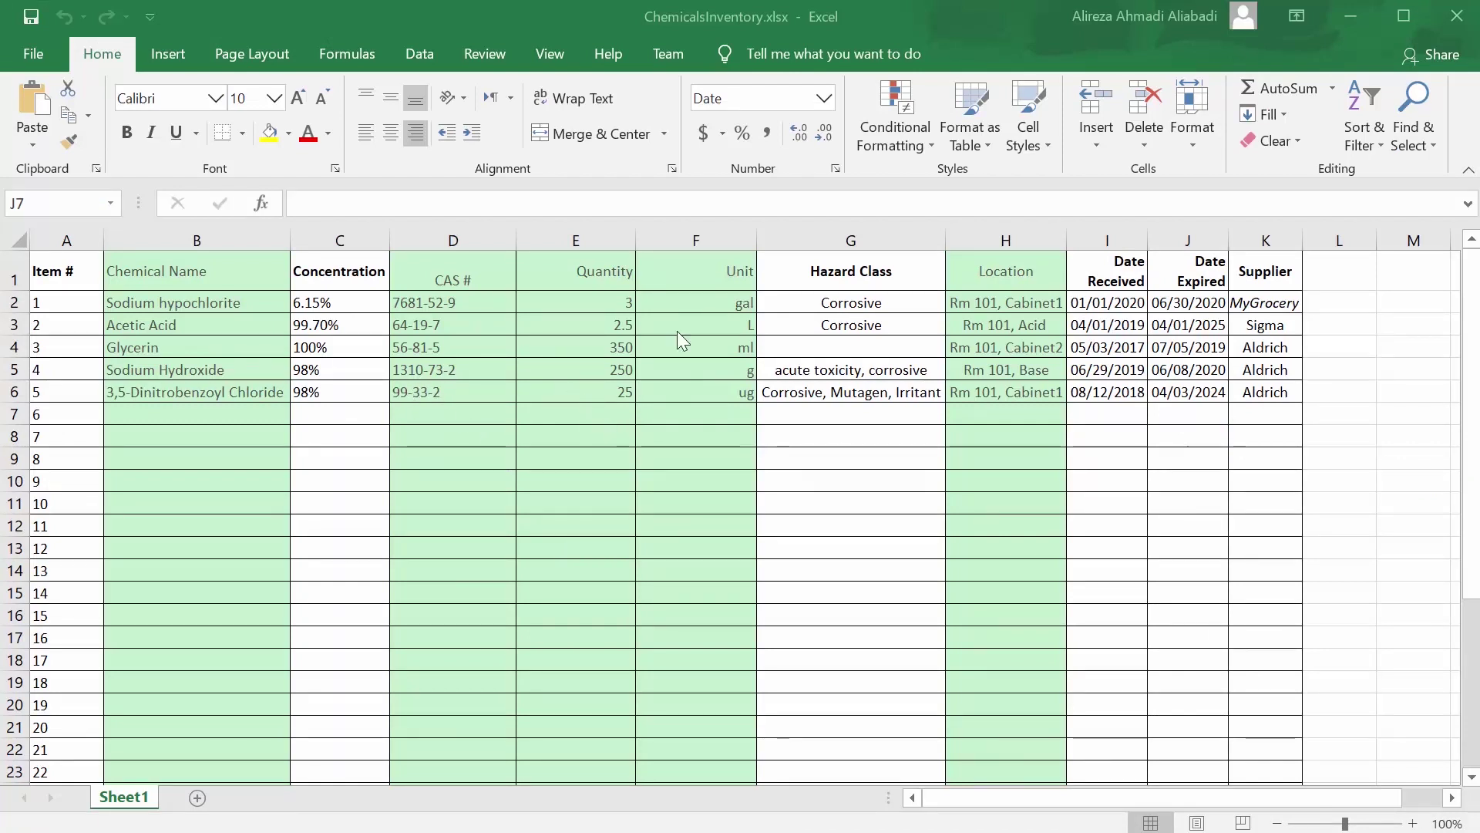
click(1448, 21)
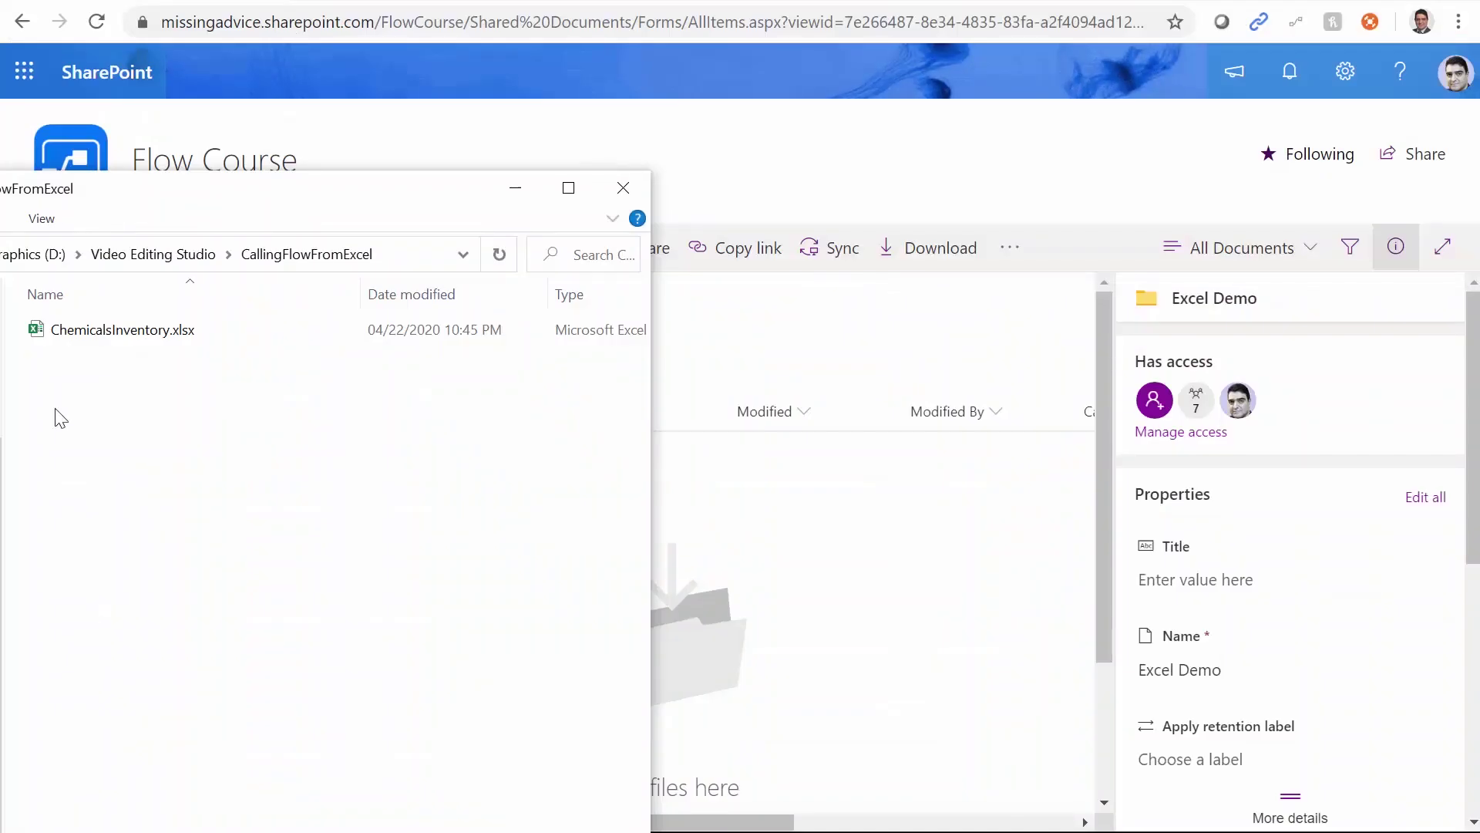
drag(77, 331, 827, 578)
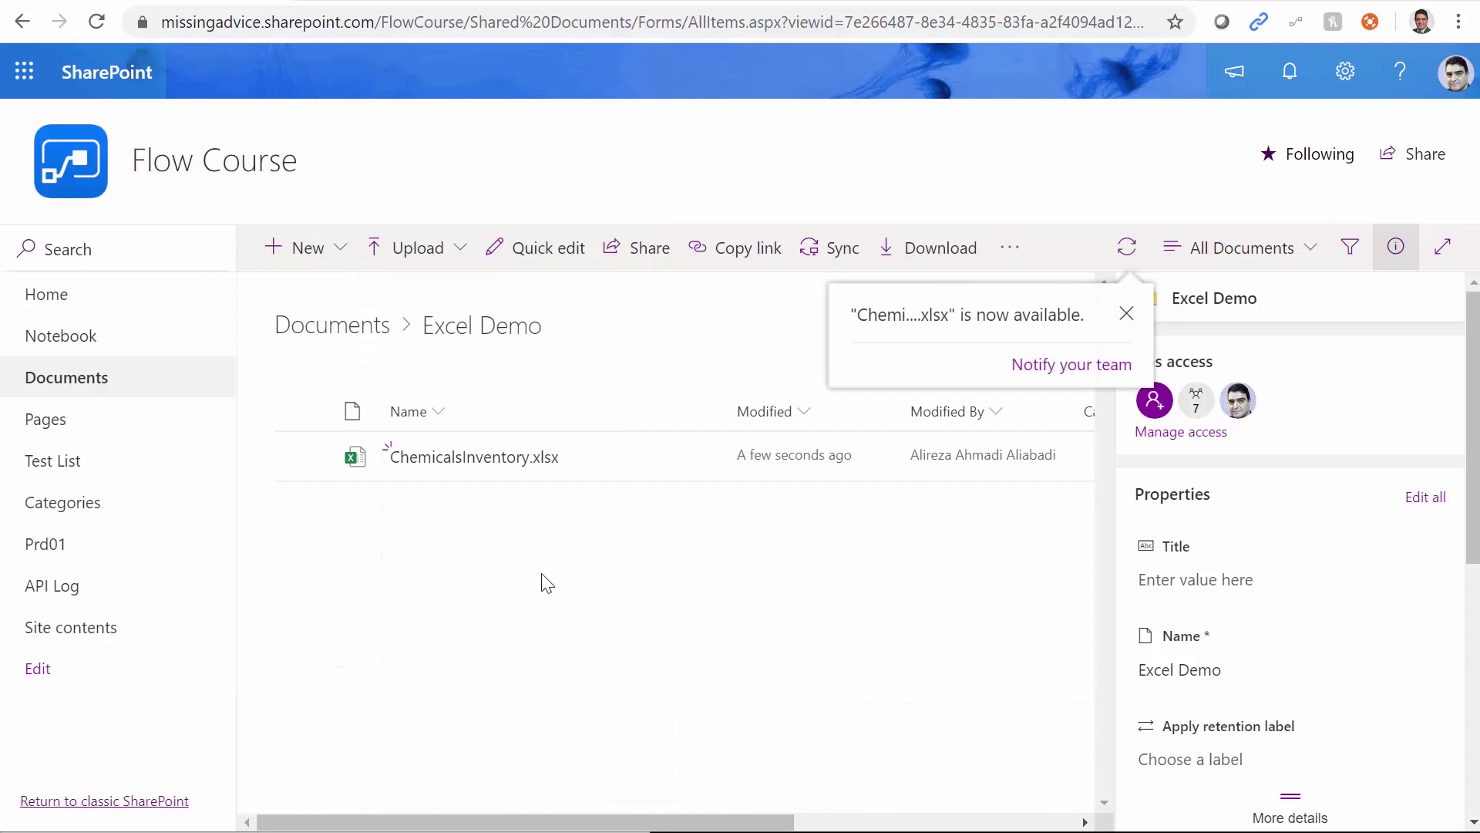
click(1126, 314)
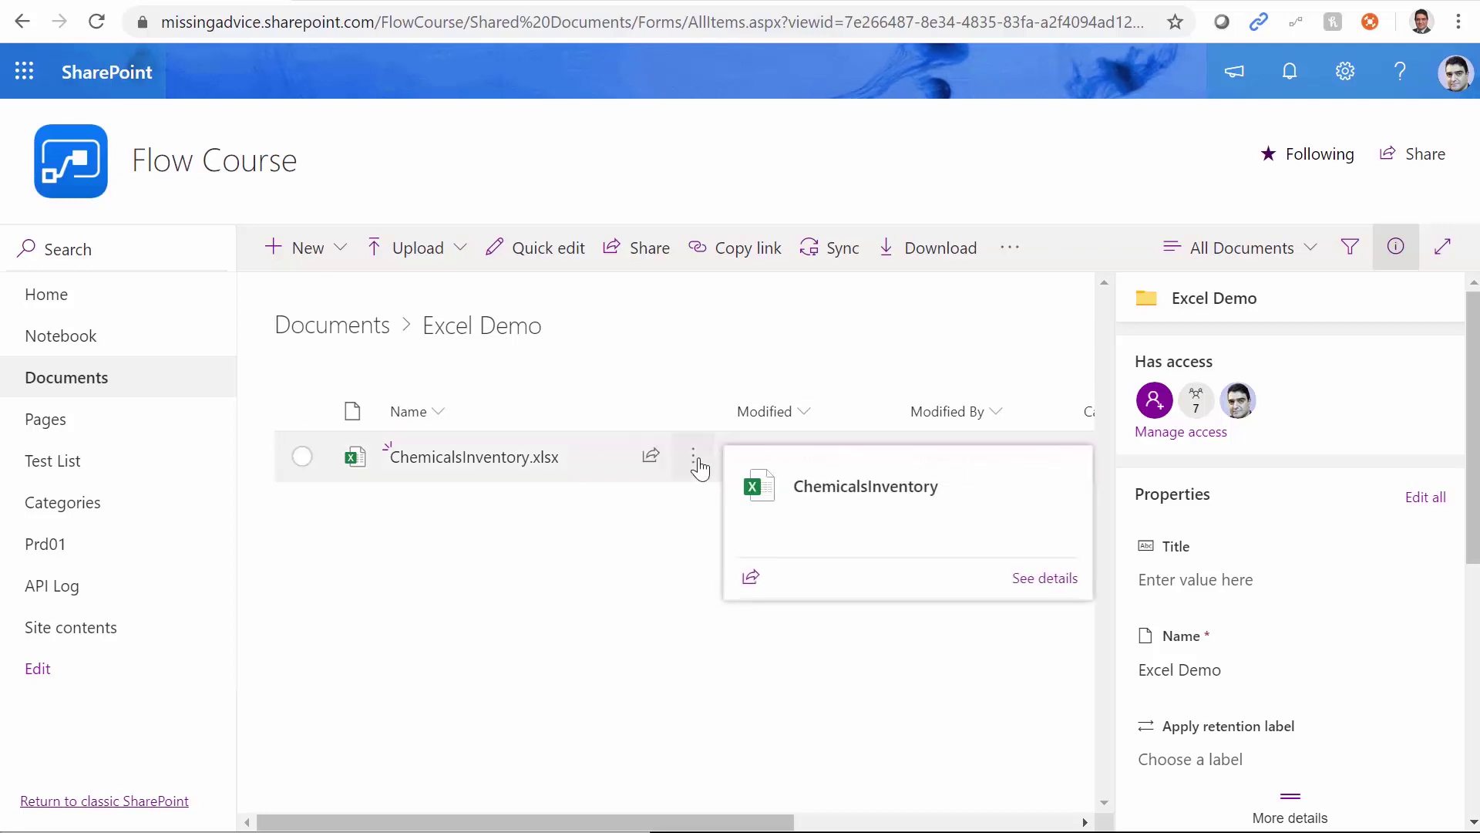
- Open the uploaded ChemicalsInventory.xlsx in the Excel desktop app and switch the workbook from read-only to editing
click(694, 458)
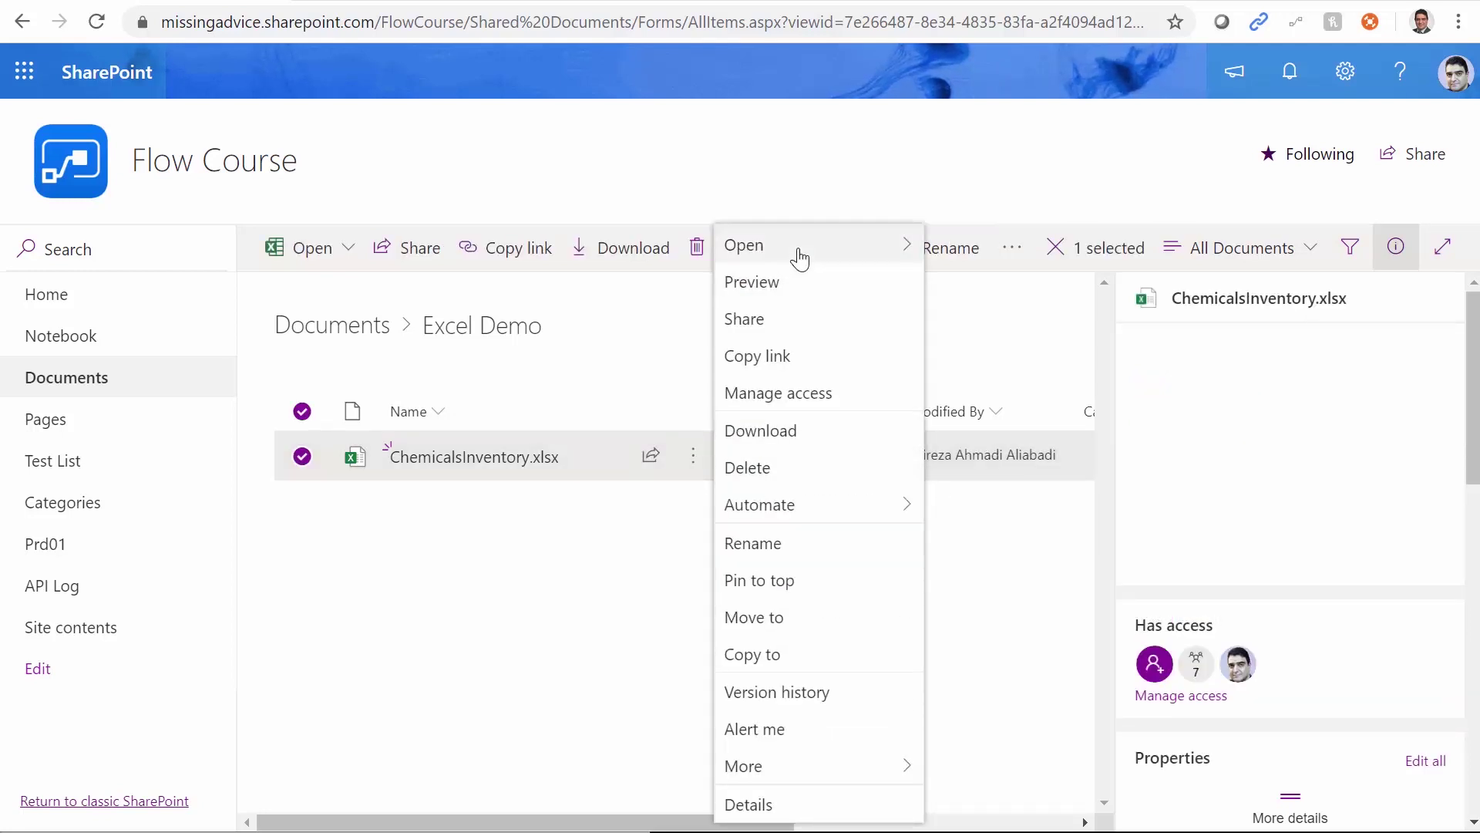
mouse_move(801, 260)
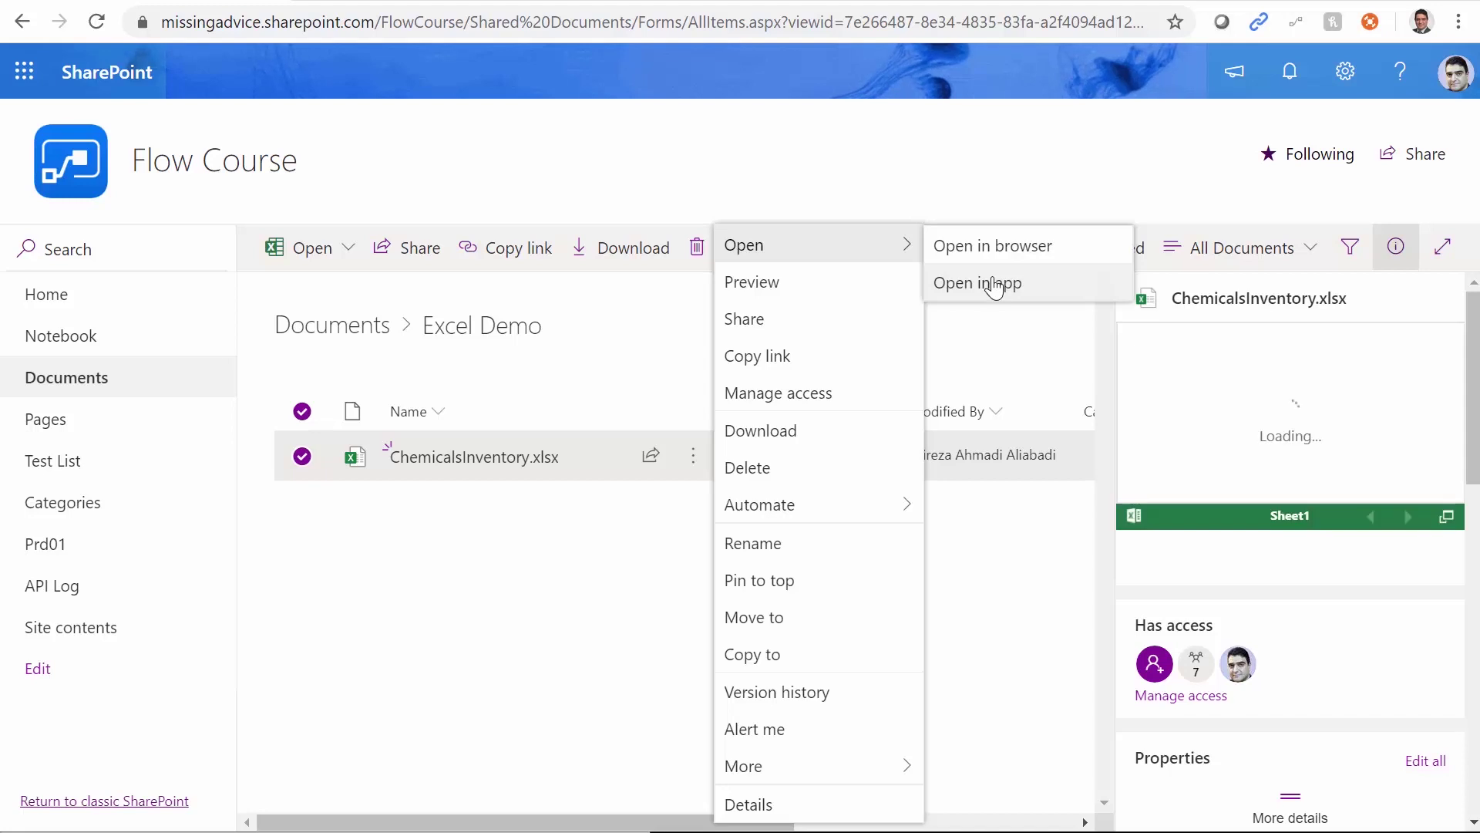
click(995, 286)
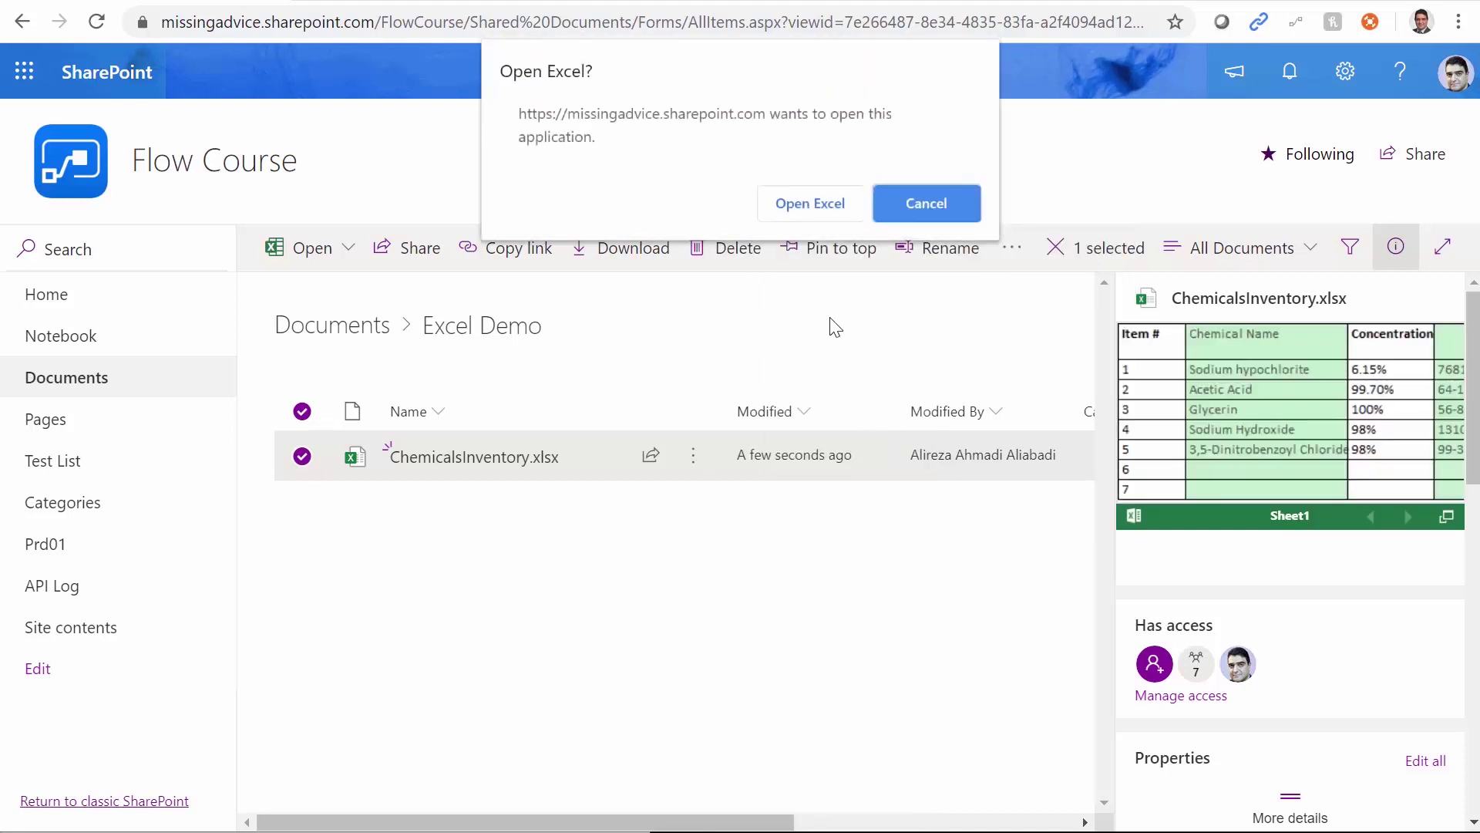
click(829, 207)
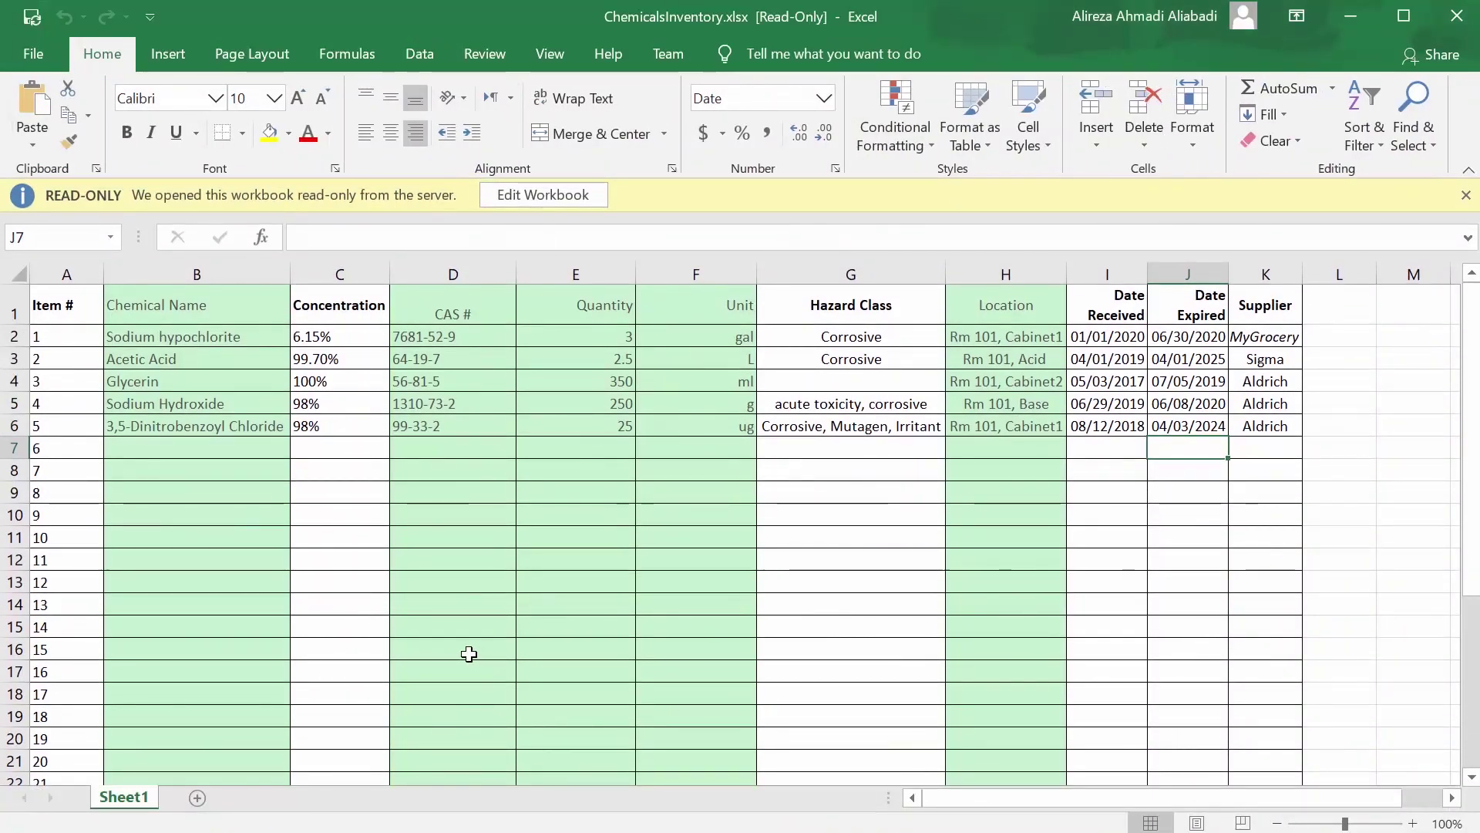
click(557, 196)
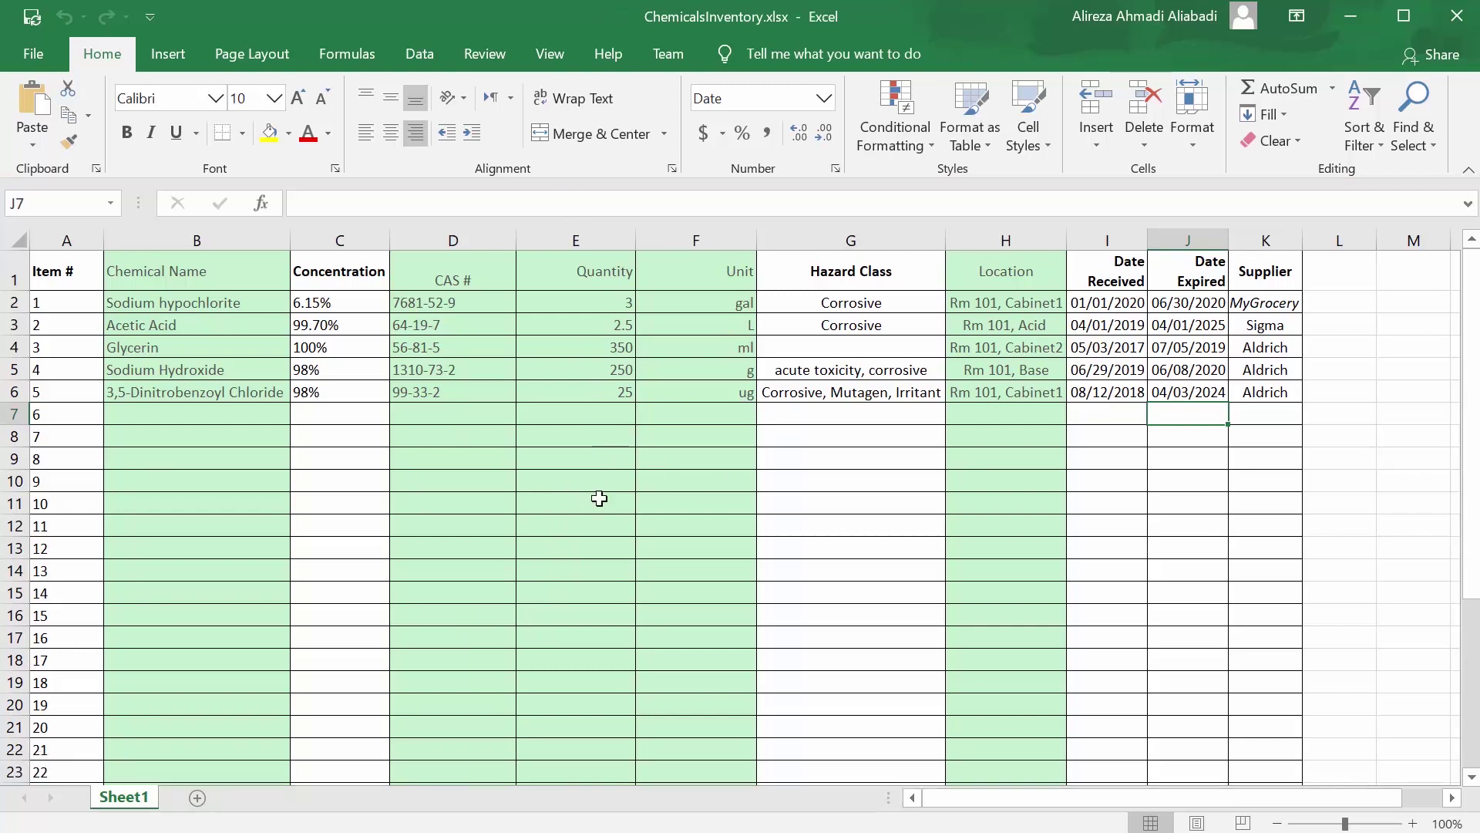
- Format the chemical inventory range A1:K6 as a table with headers, using the black-header Medium style
drag(57, 270, 1266, 392)
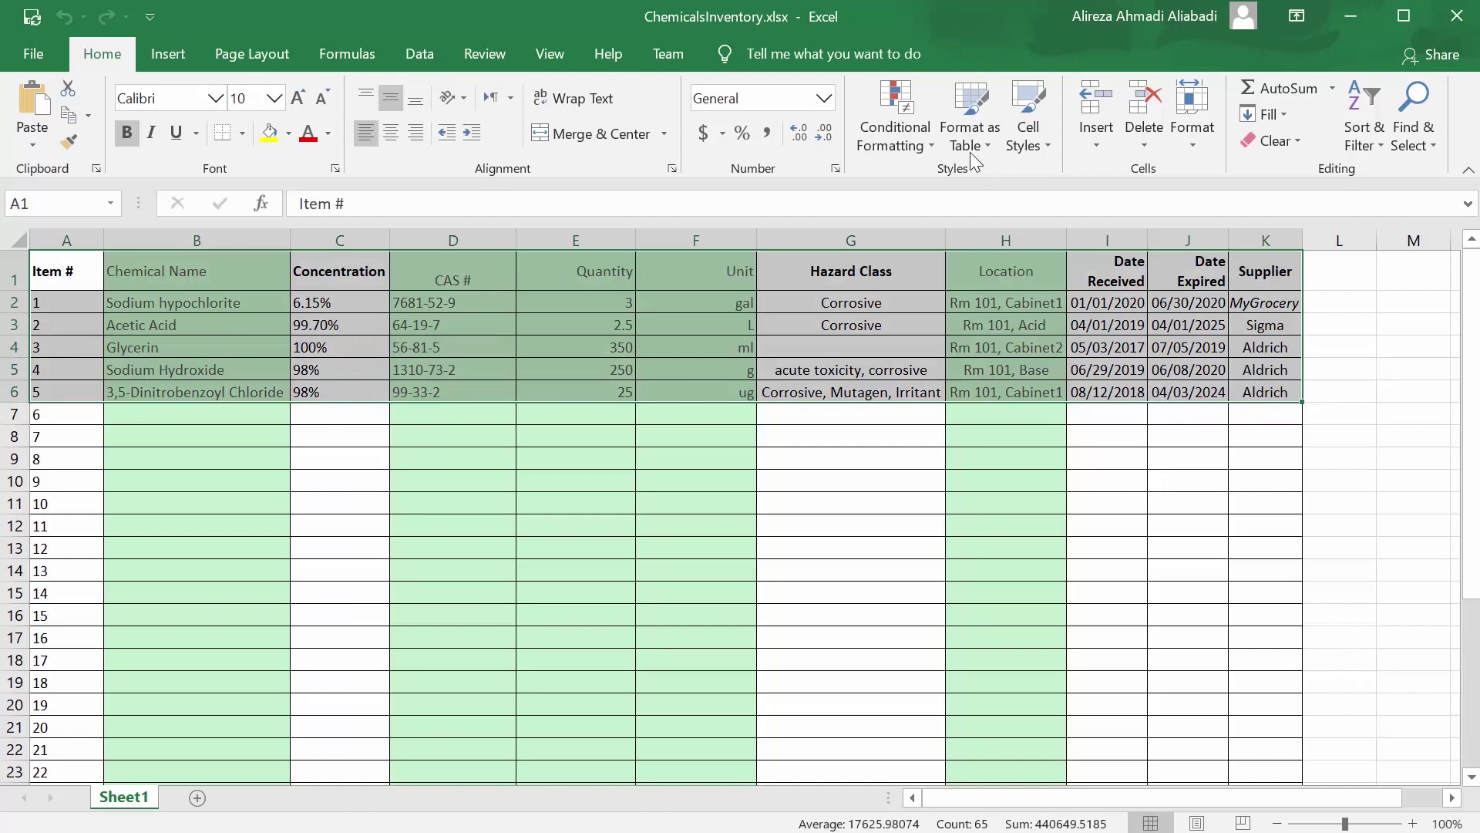
click(965, 114)
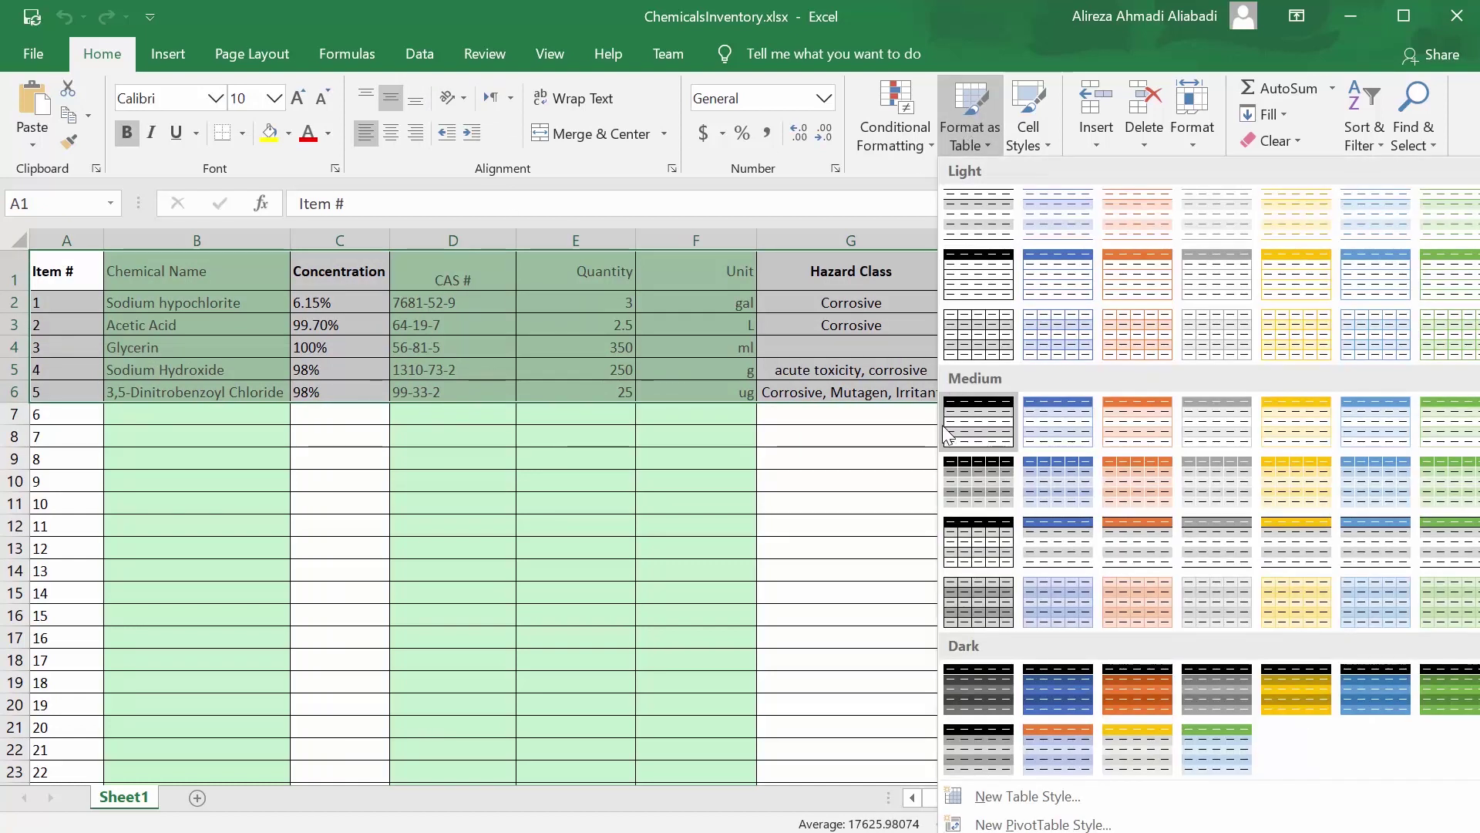
click(983, 412)
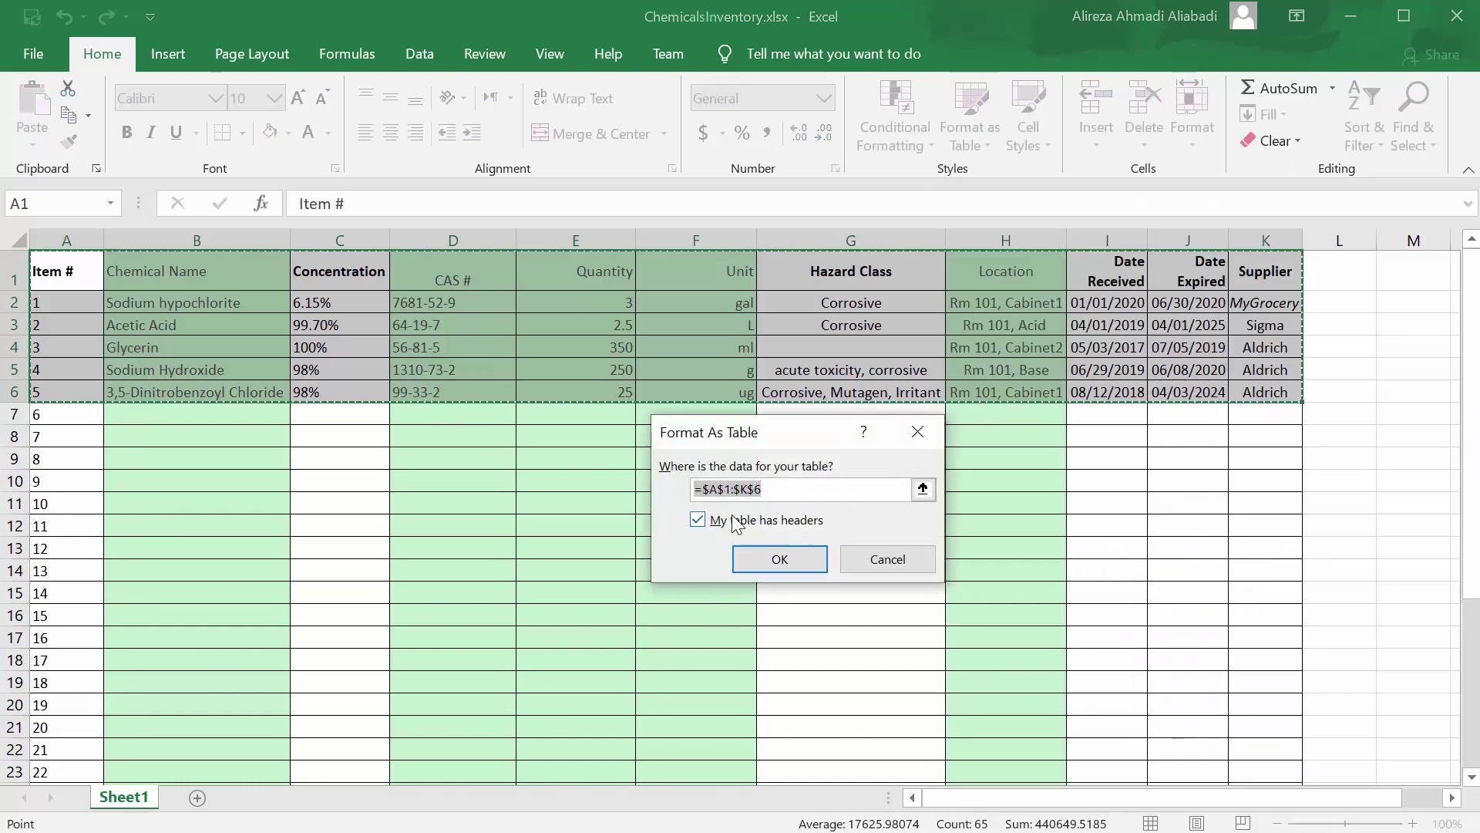
click(779, 558)
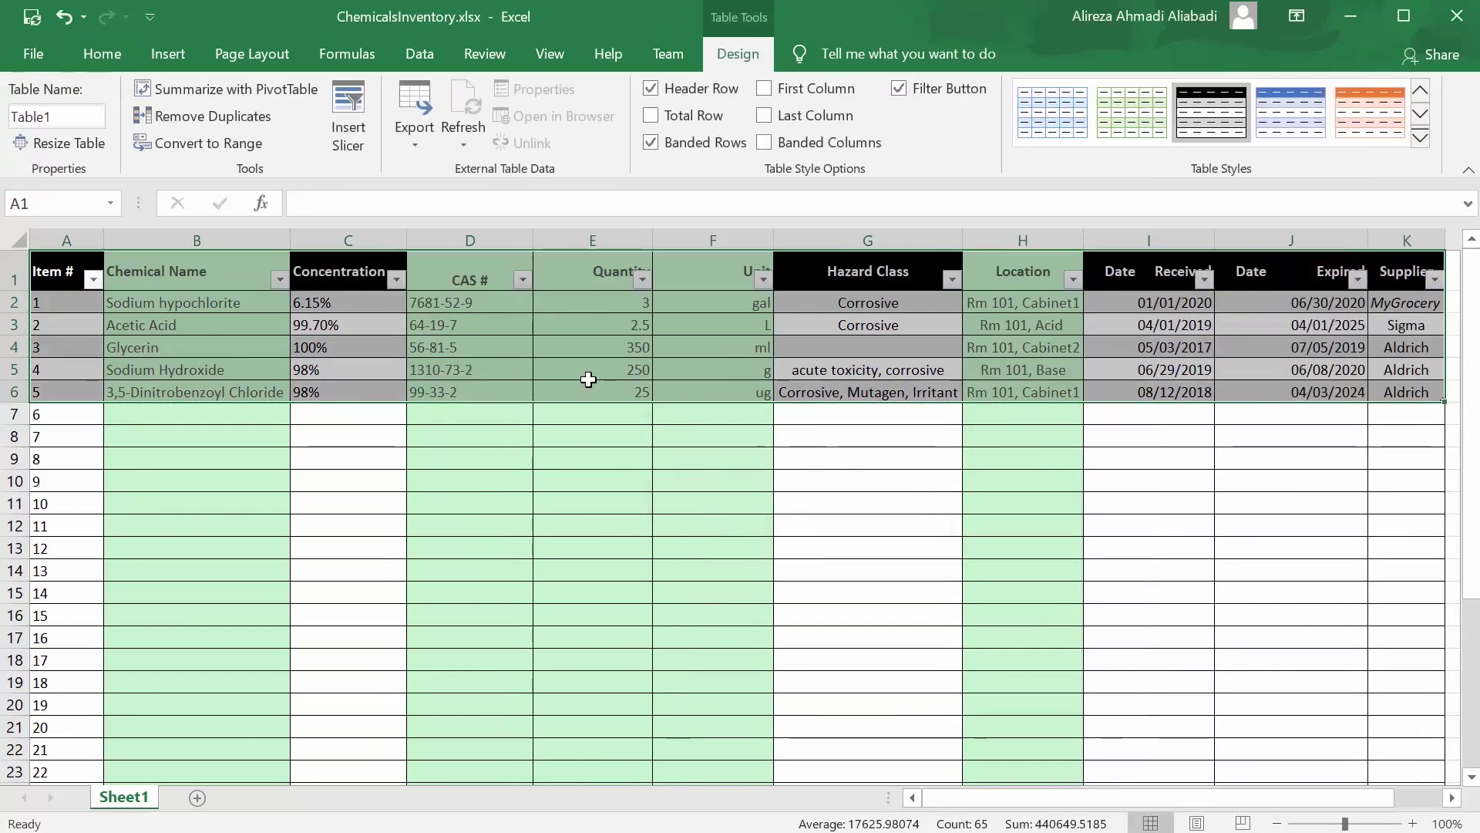
click(205, 351)
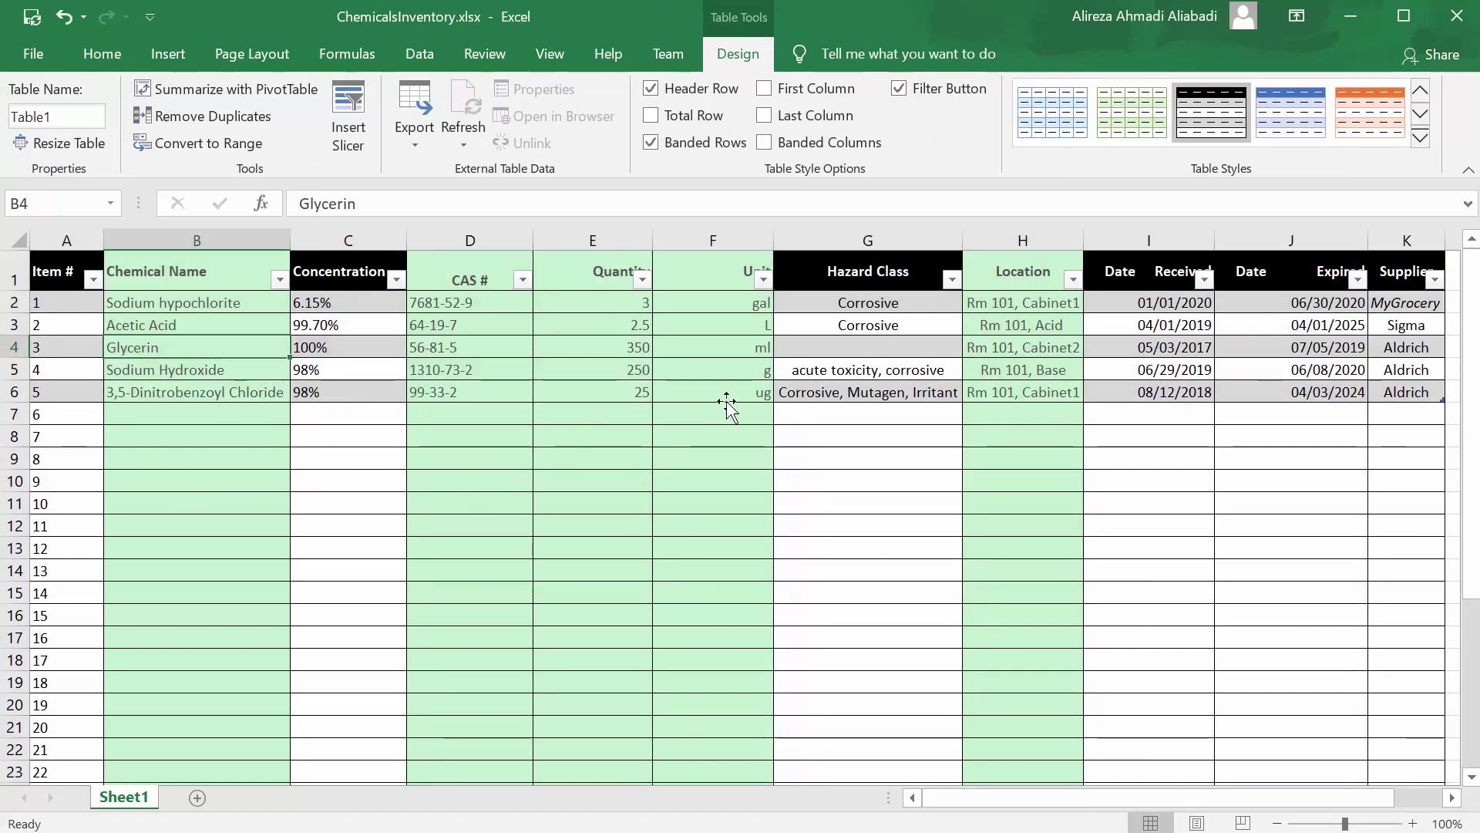
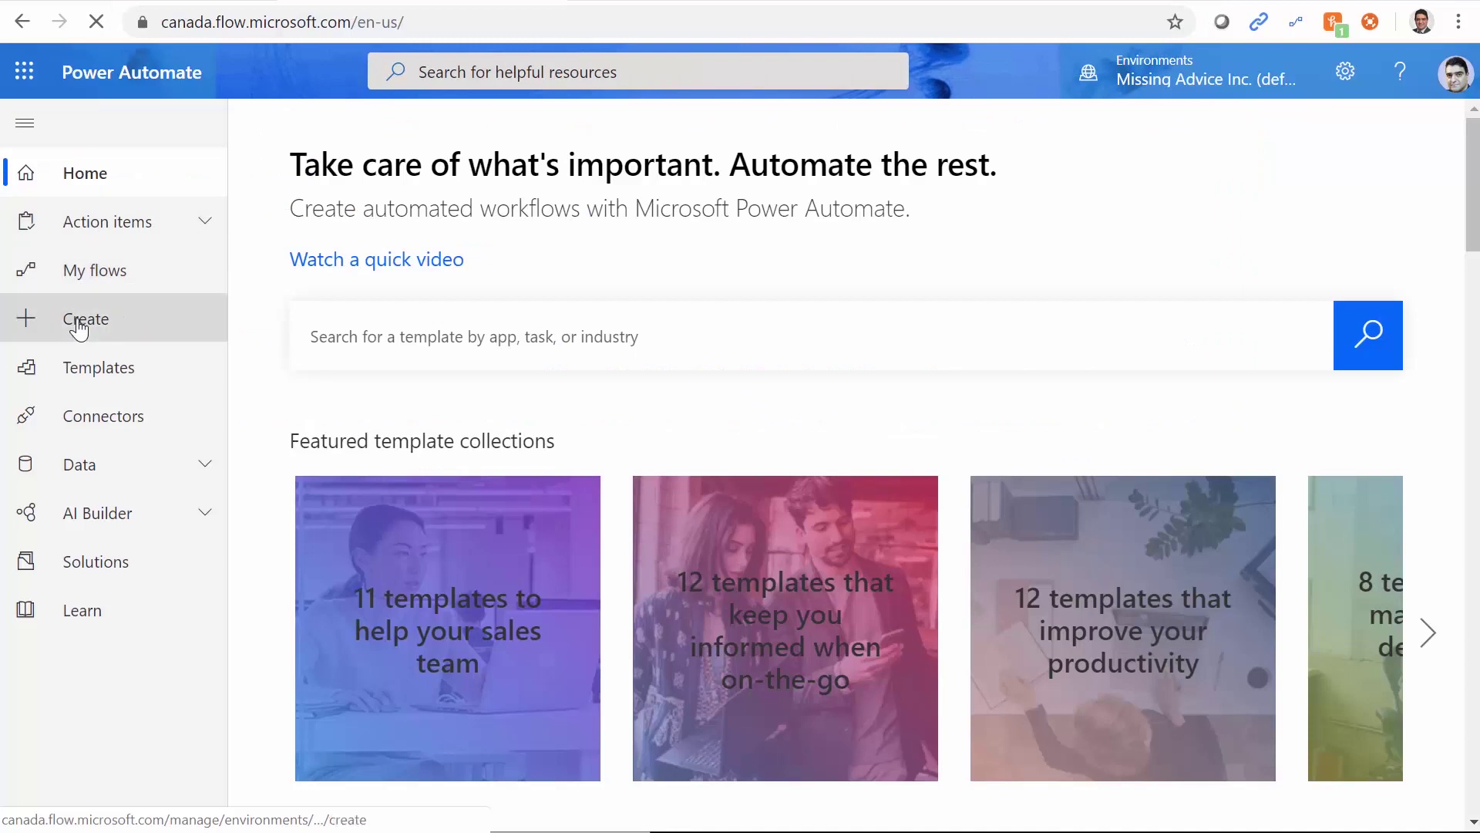
- In Power Automate, start an instant flow, skip the trigger choice, and name the flow "Place Order Chemicals"
click(77, 328)
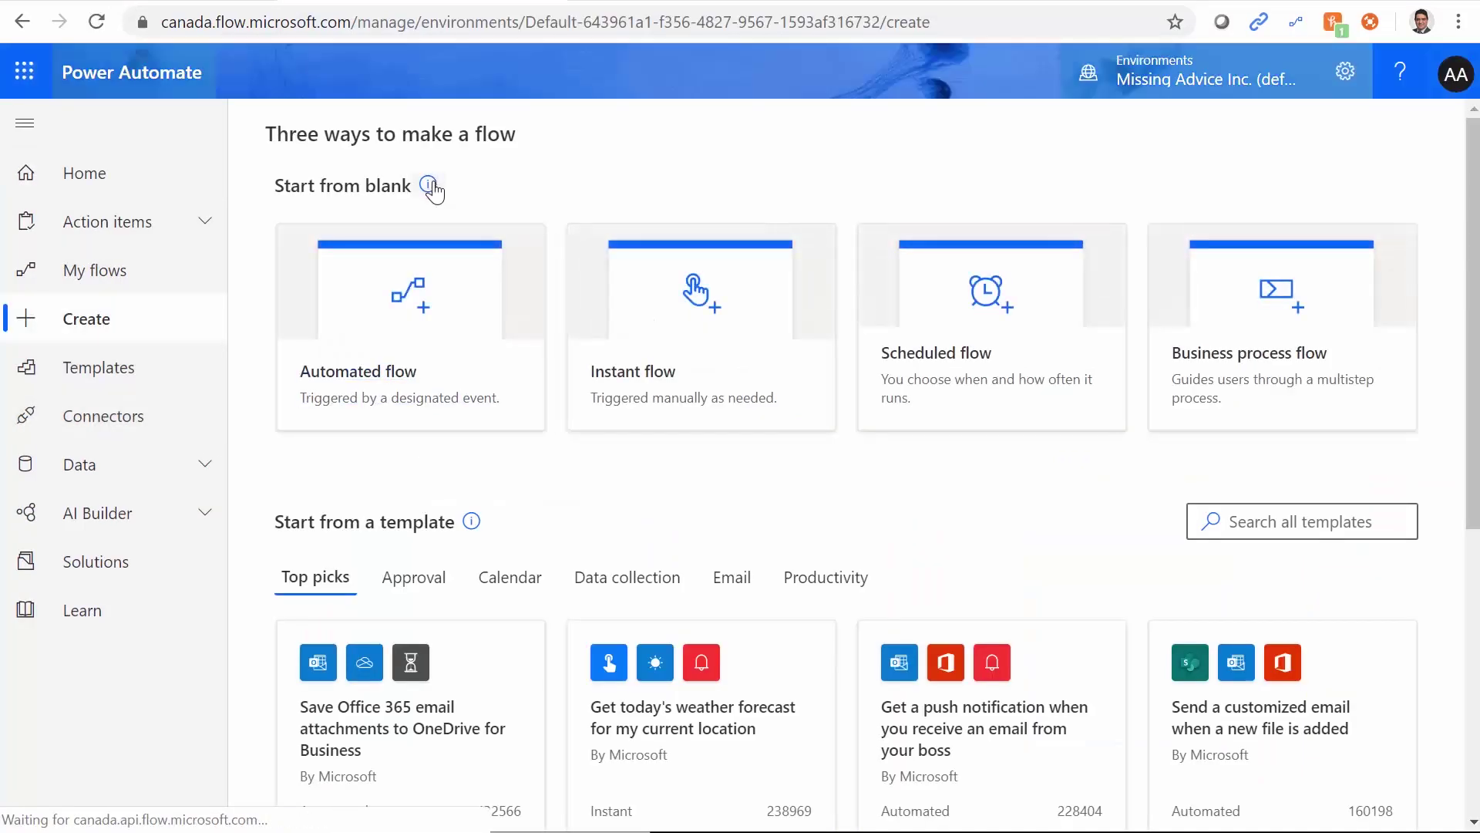
click(677, 335)
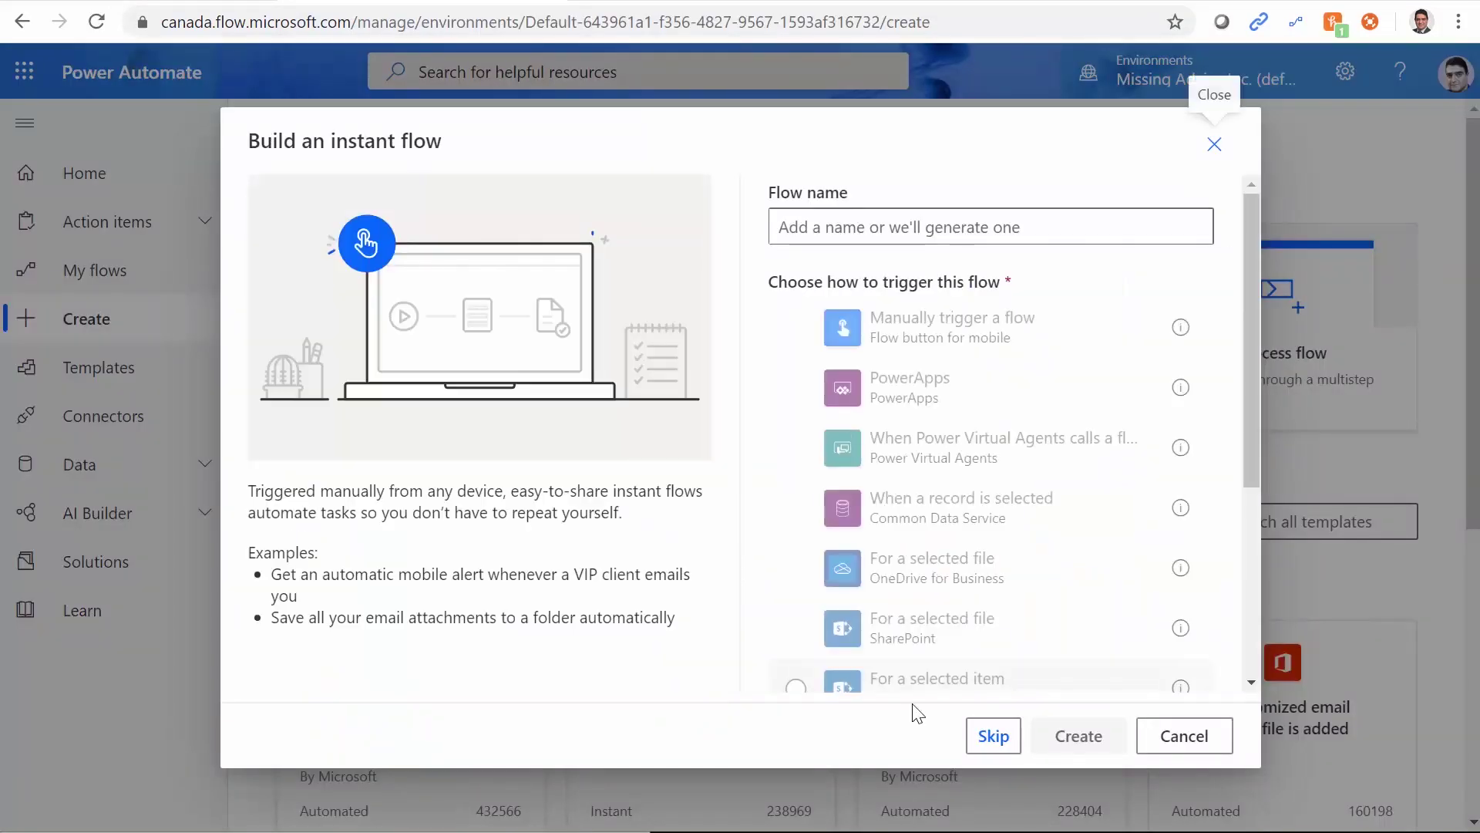
click(987, 736)
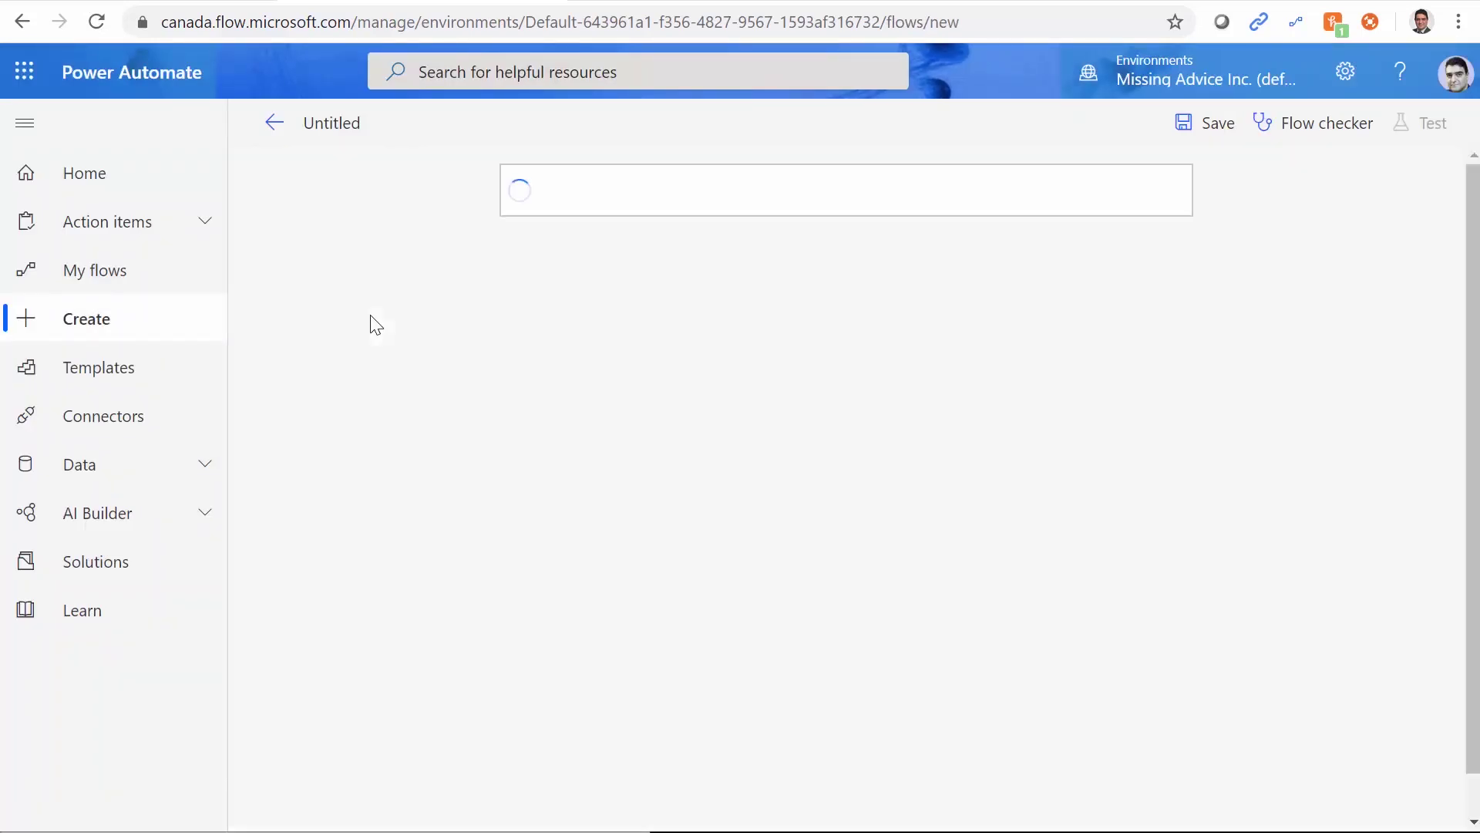
click(335, 124)
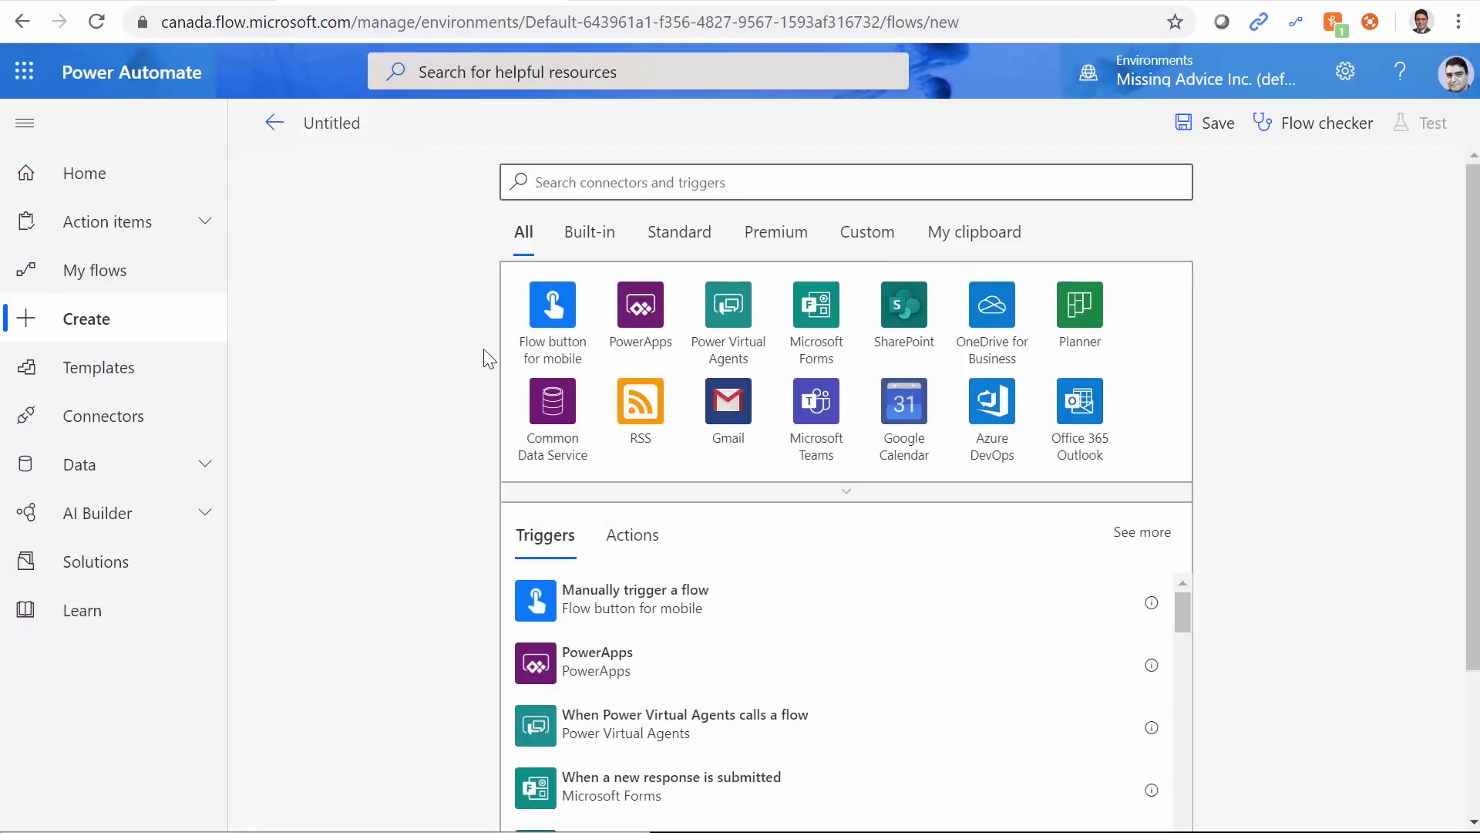
text(Place Order Chemicals)
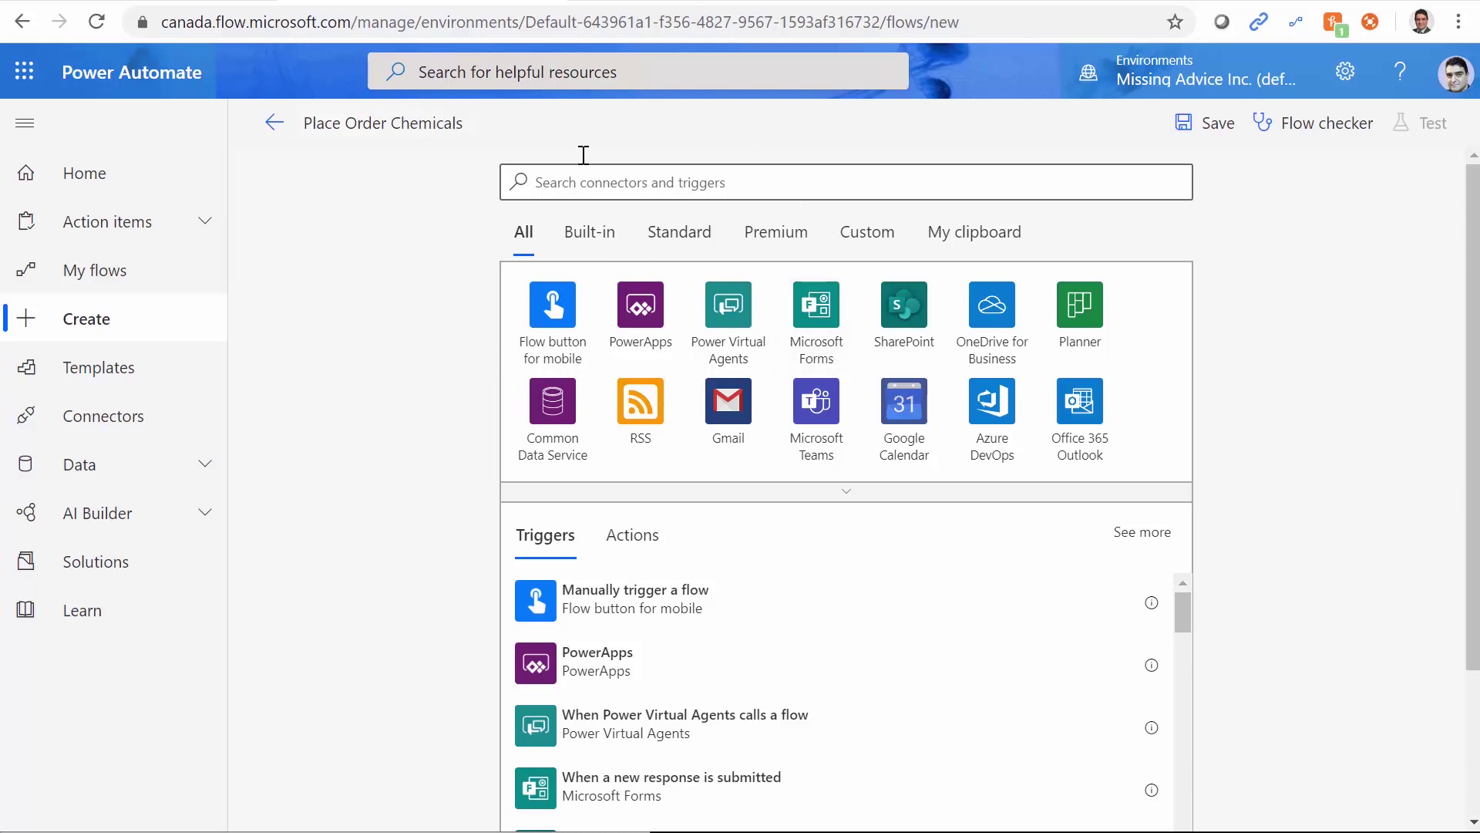
- Search for Excel and add the Excel Online For Business trigger "For a selected row" to the flow
click(590, 189)
text(E)
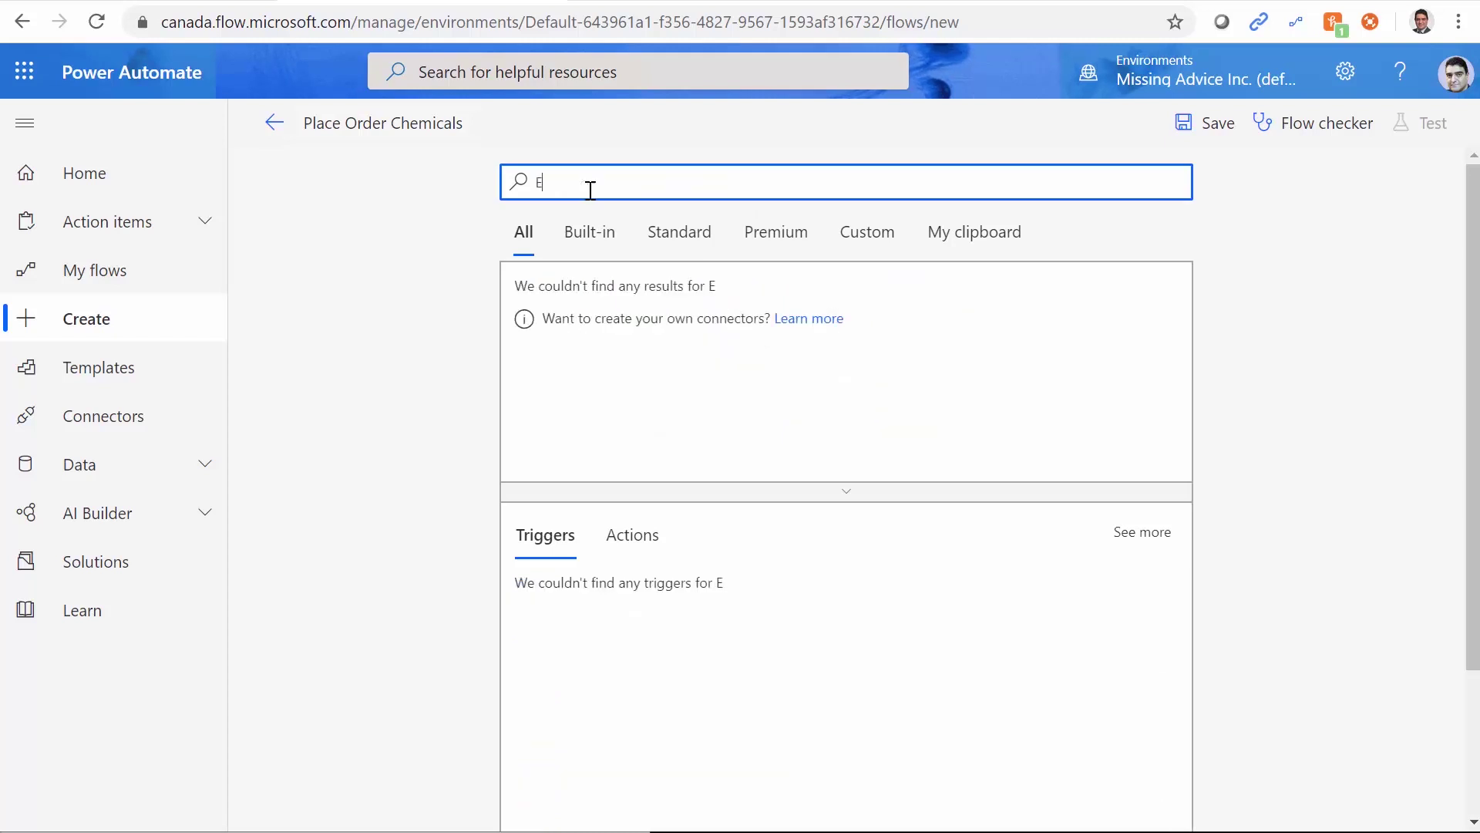
text(xcel)
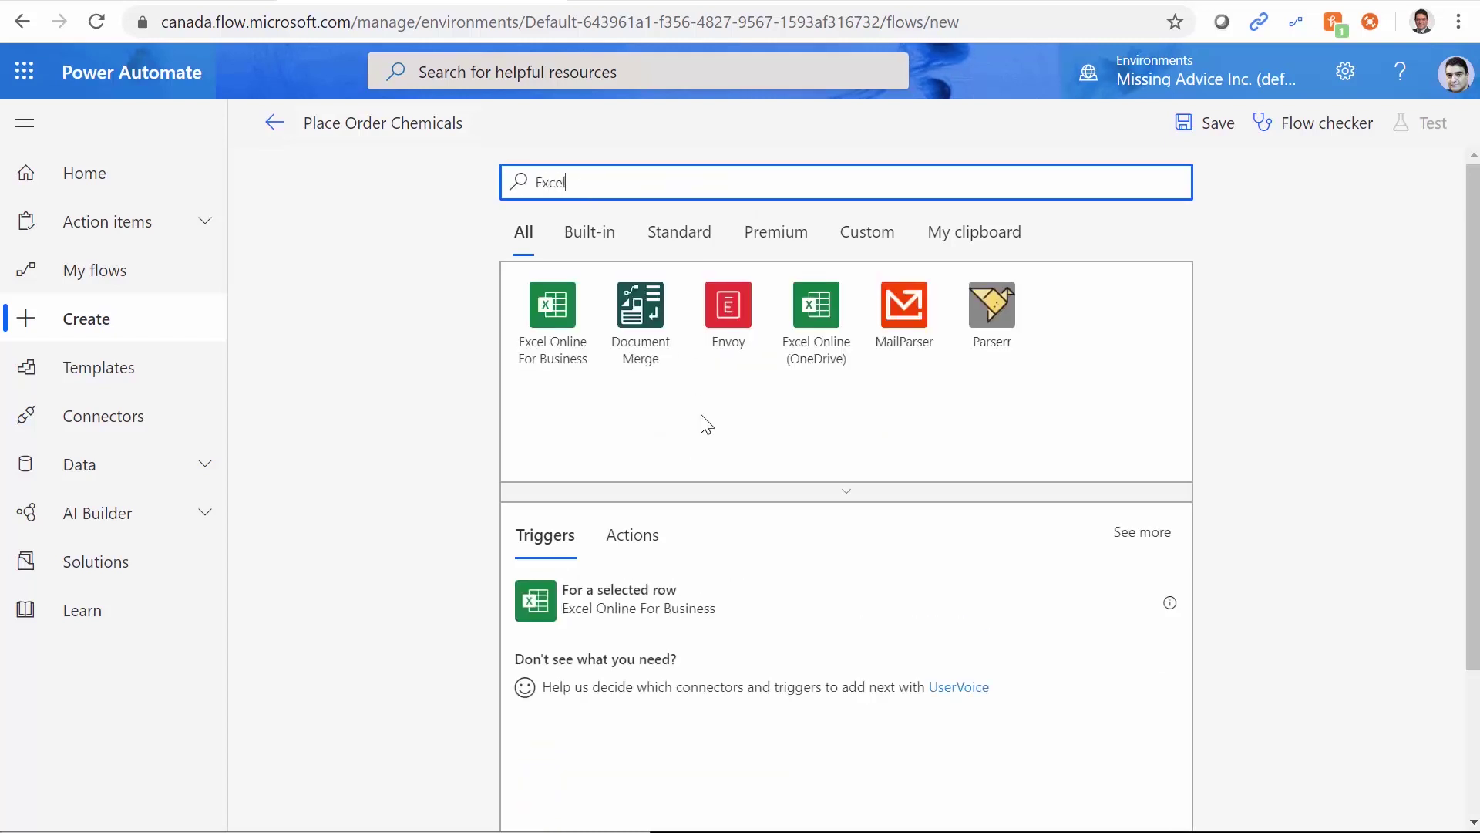
click(555, 332)
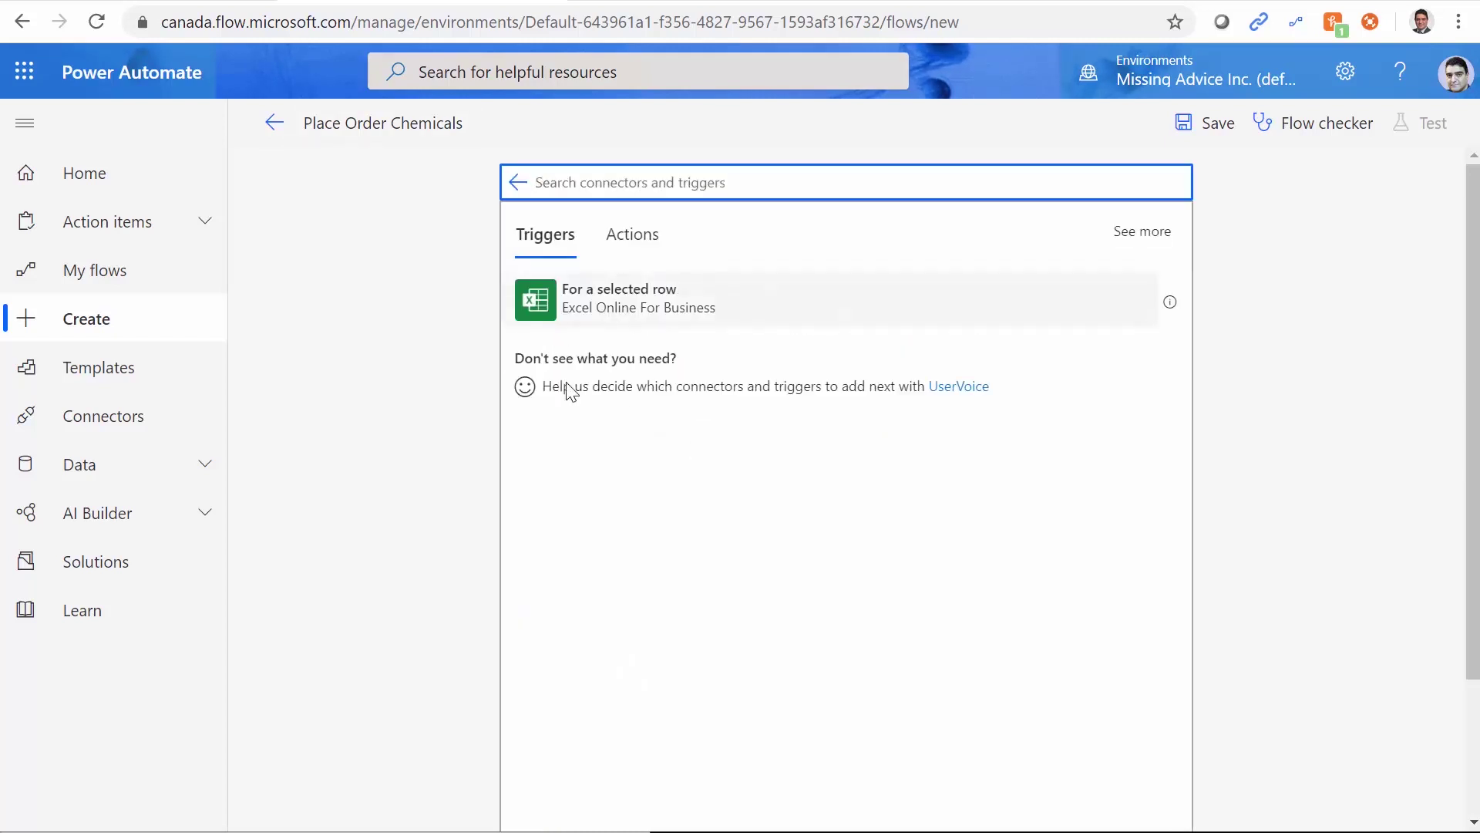
click(567, 305)
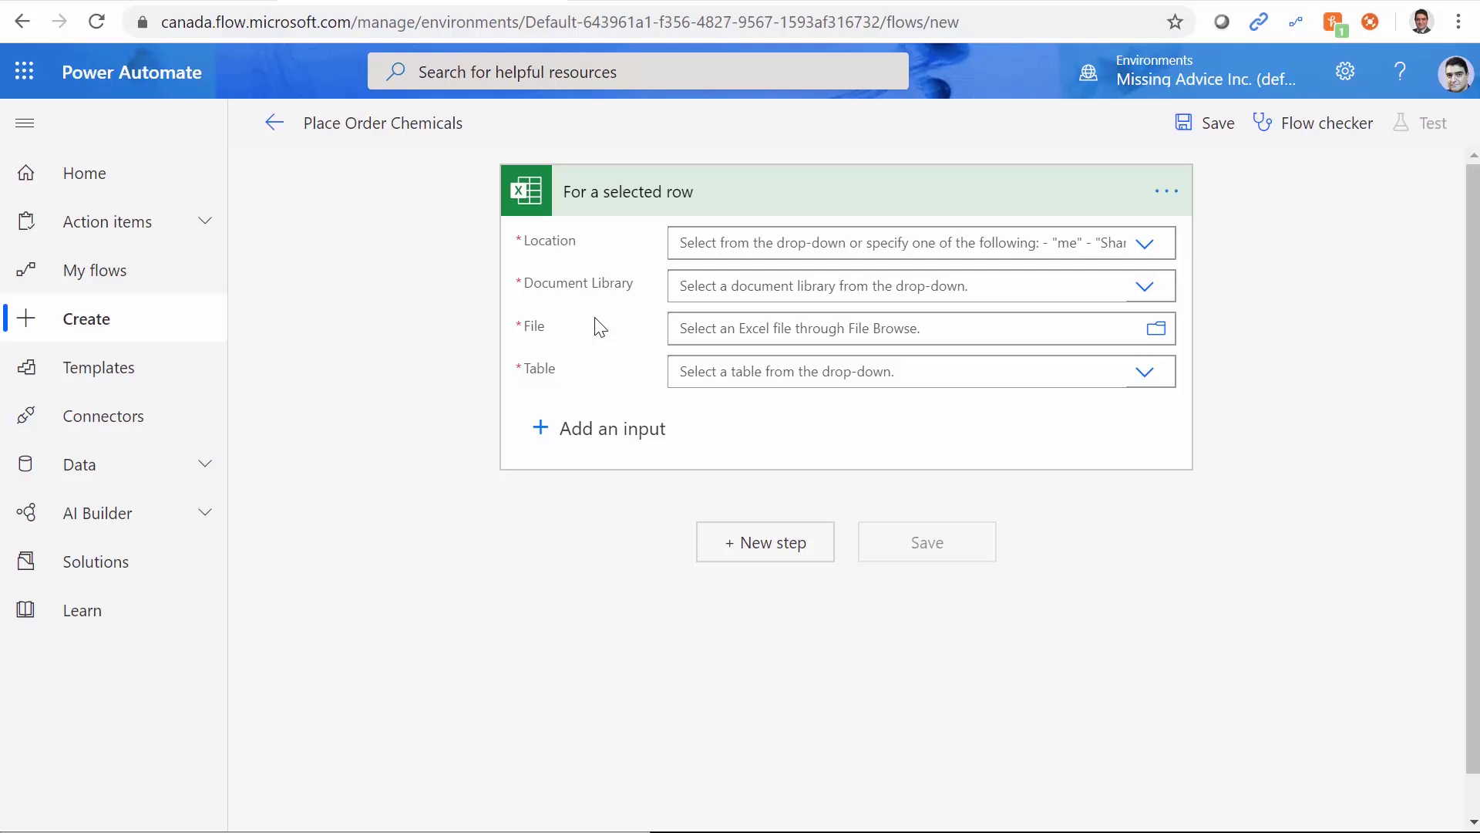
- Look through the trigger's Location options and choose to enter a custom value
click(1154, 249)
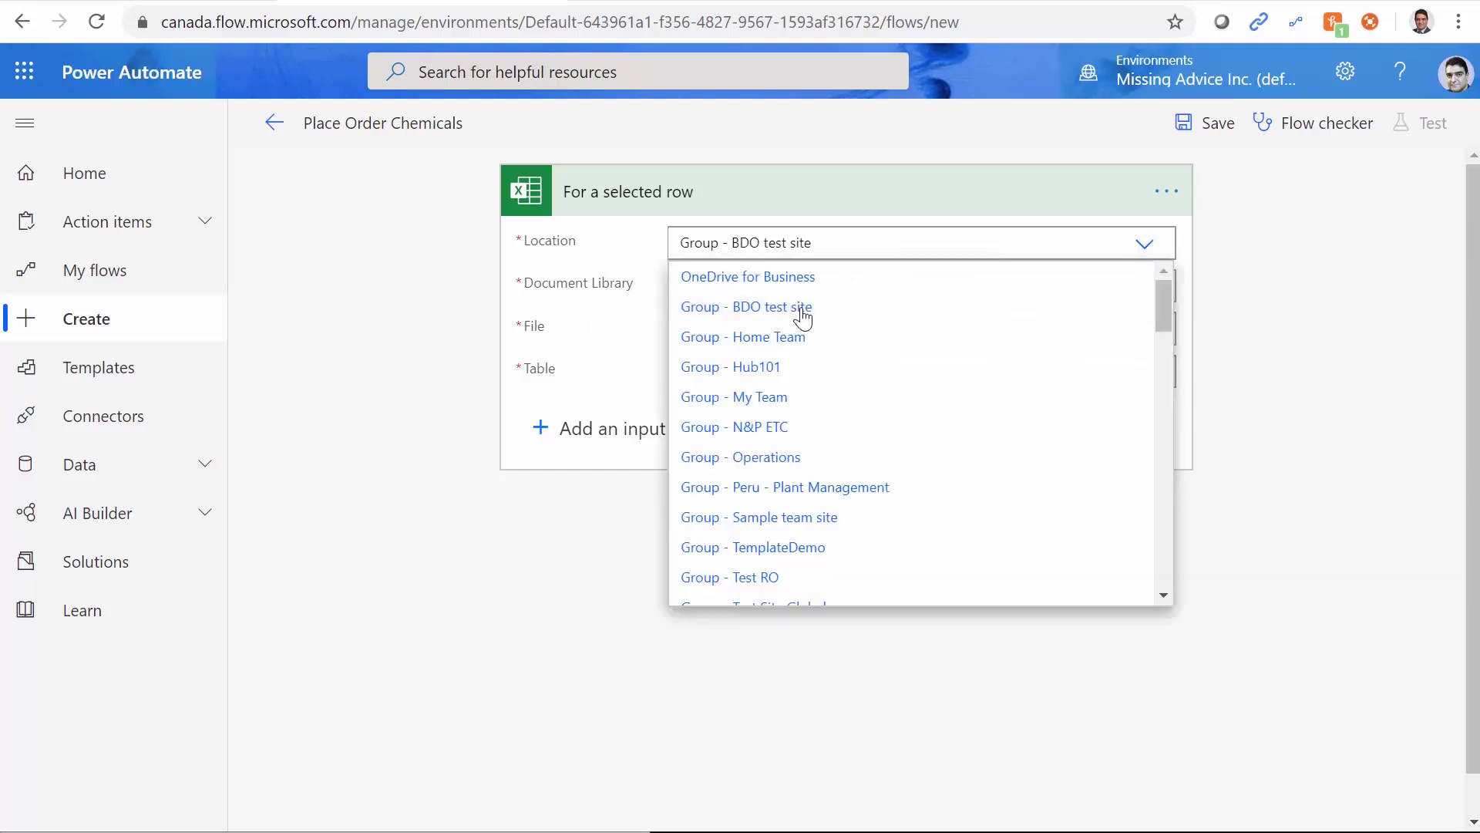
scroll(807, 363, down, 7)
scroll(812, 369, down, 10)
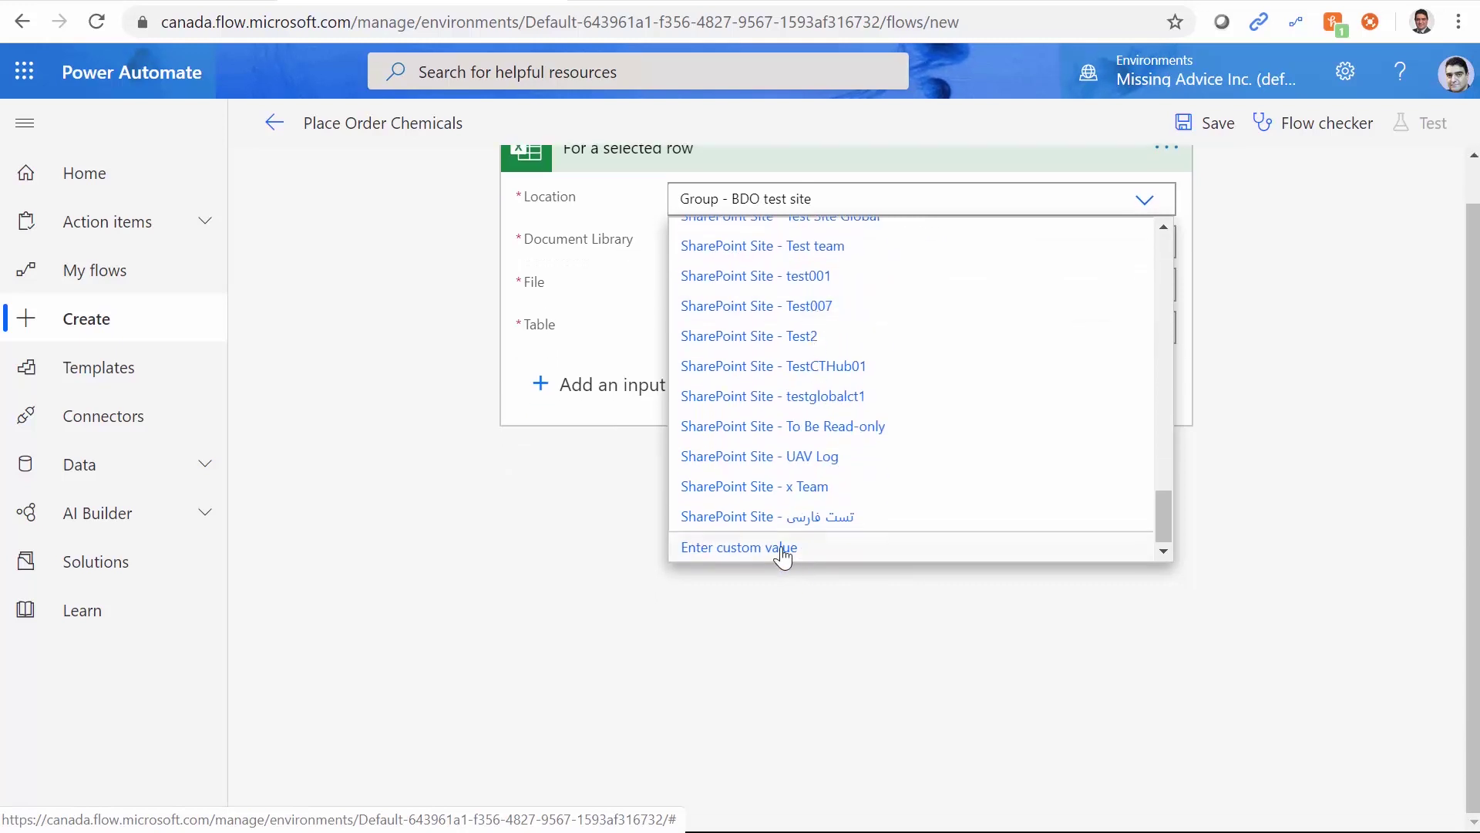
click(779, 552)
scroll(1185, 584, up, 1)
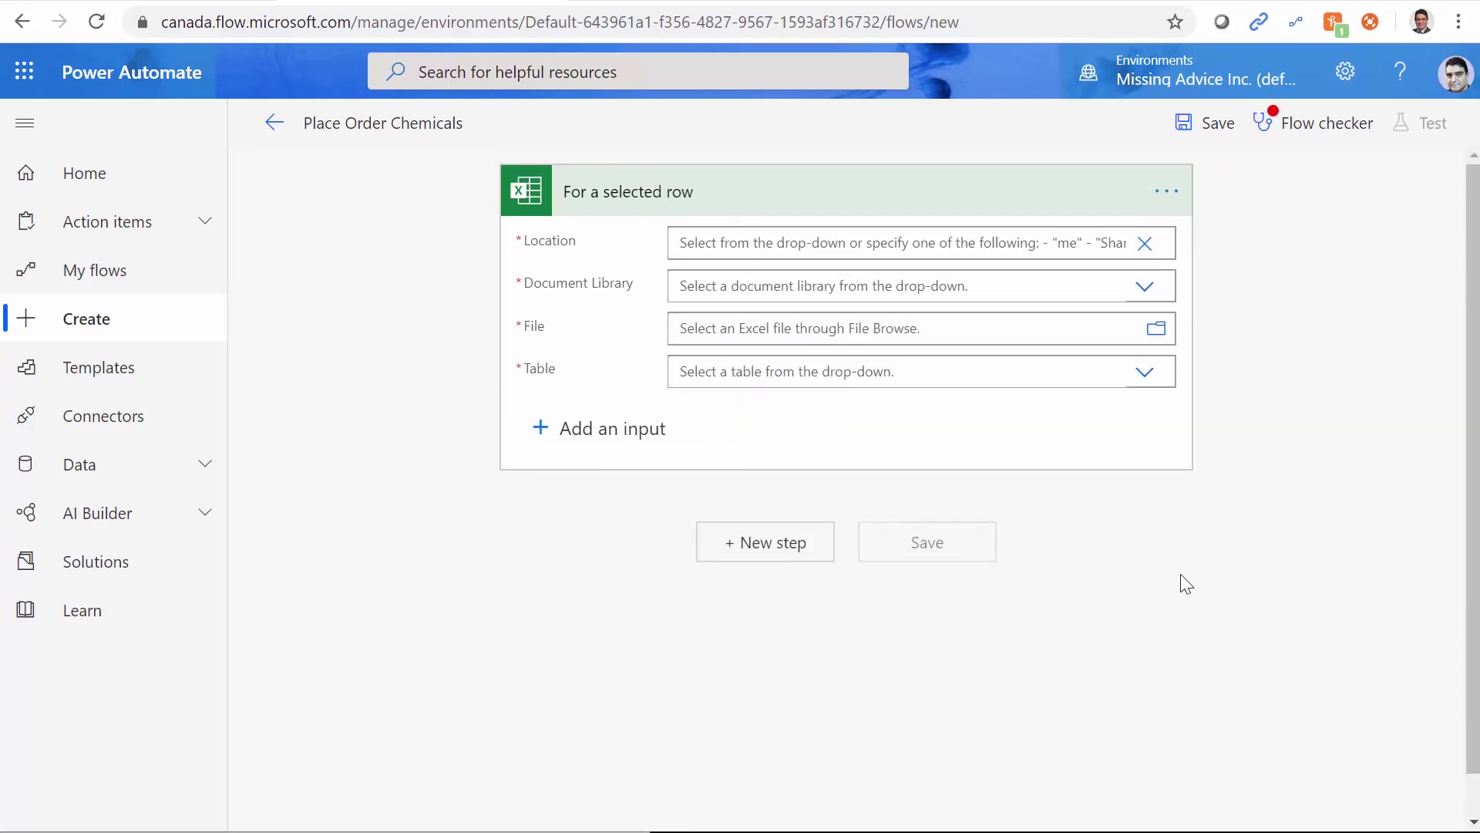
key(ctrl+Tab)
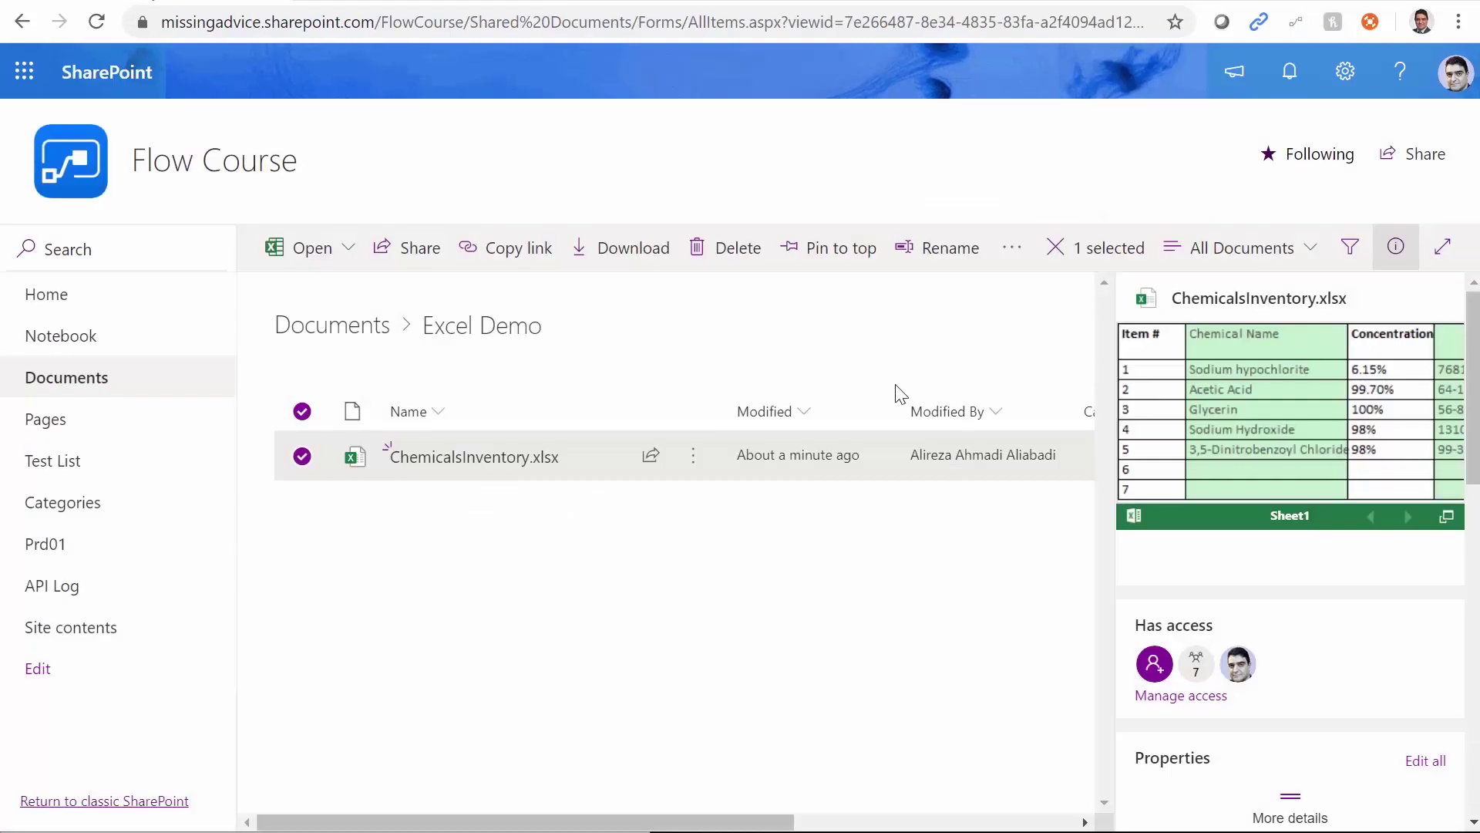
click(583, 23)
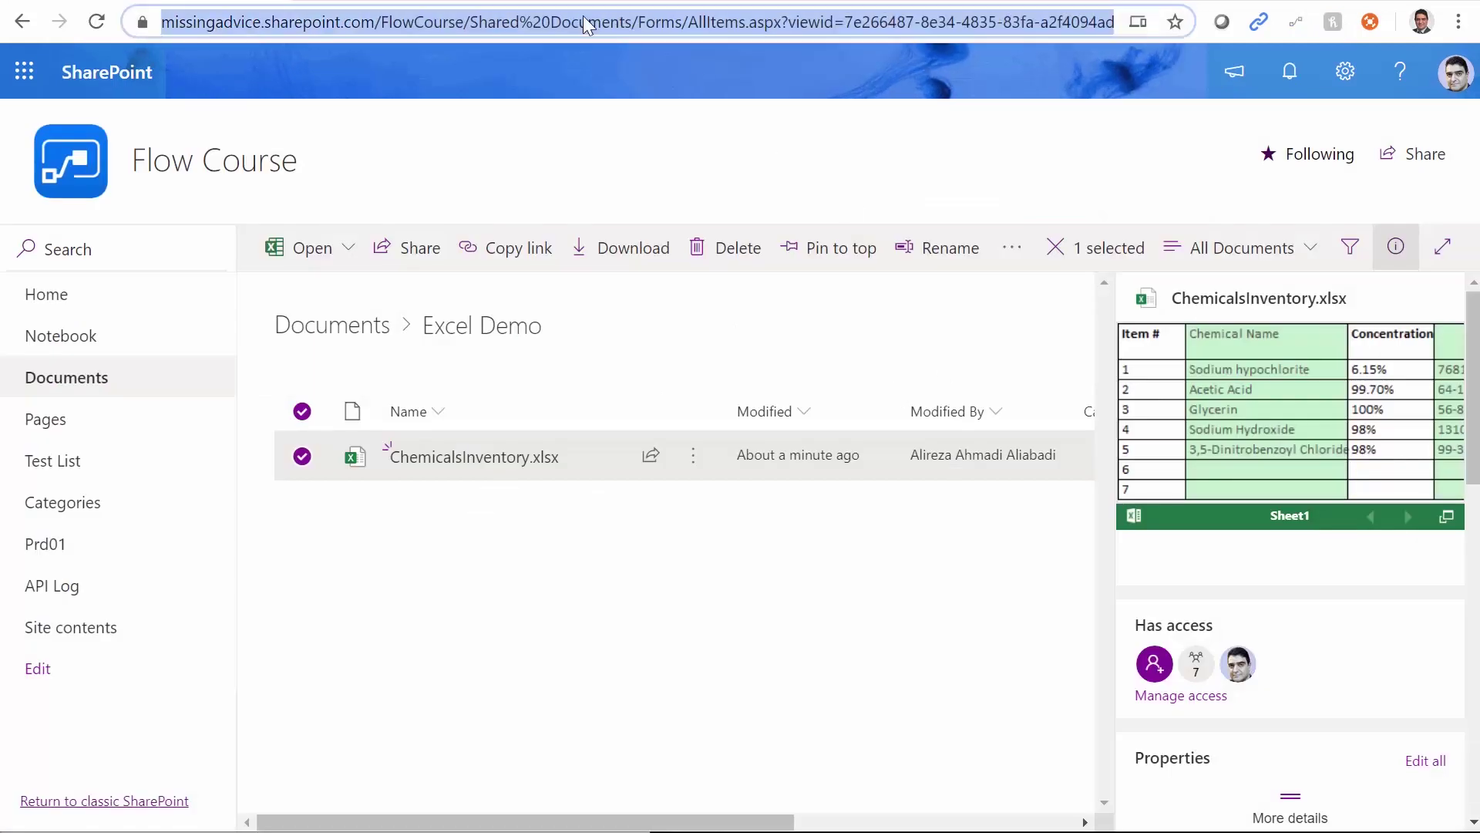
key(Home)
key(ctrl+shift+Right)
key(ctrl+shift+Right)
key(ctrl+shift+Right)
key(ctrl+shift+Right)
key(ctrl+c)
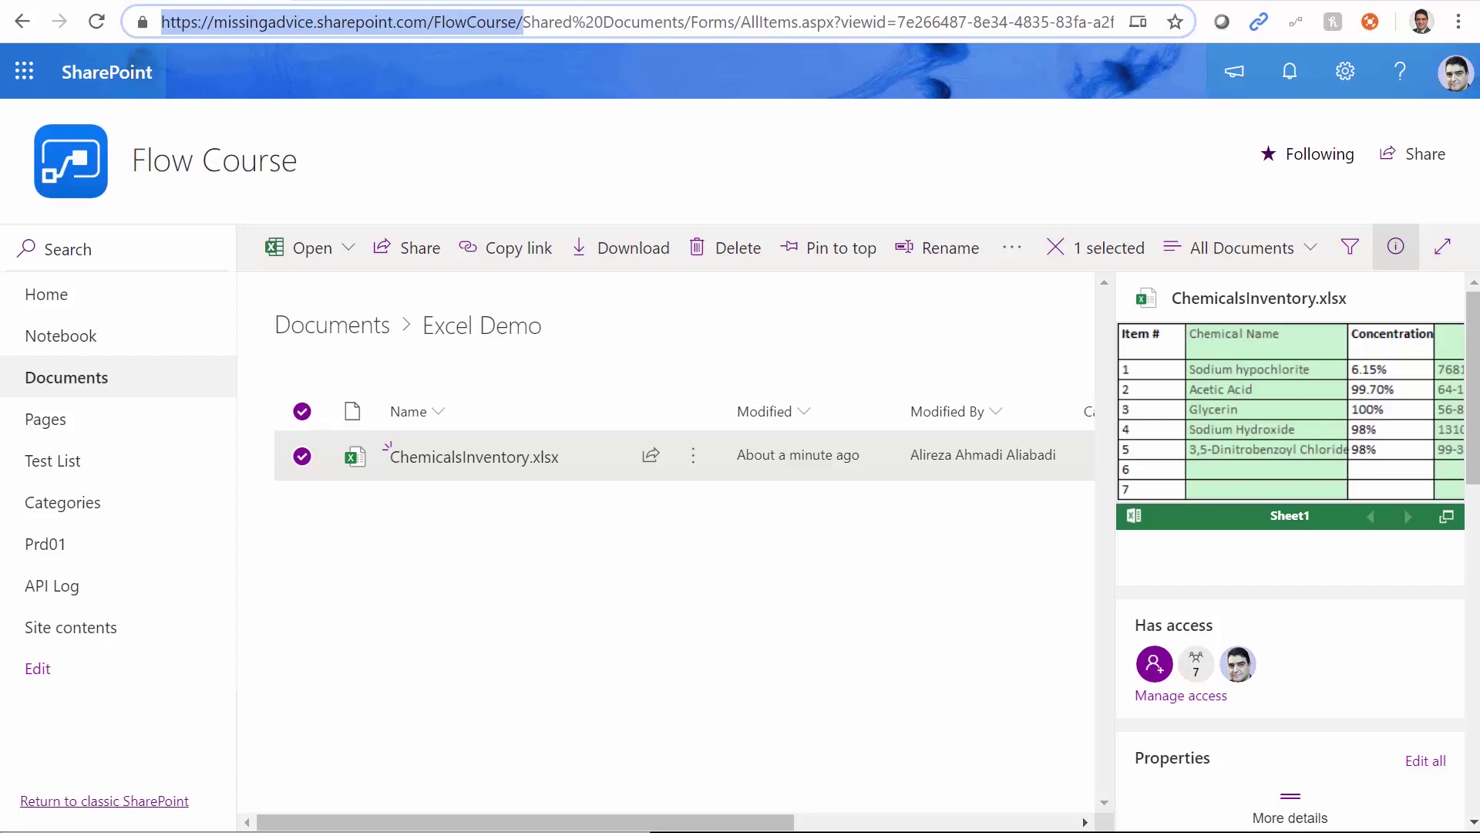
key(ctrl+shift+Tab)
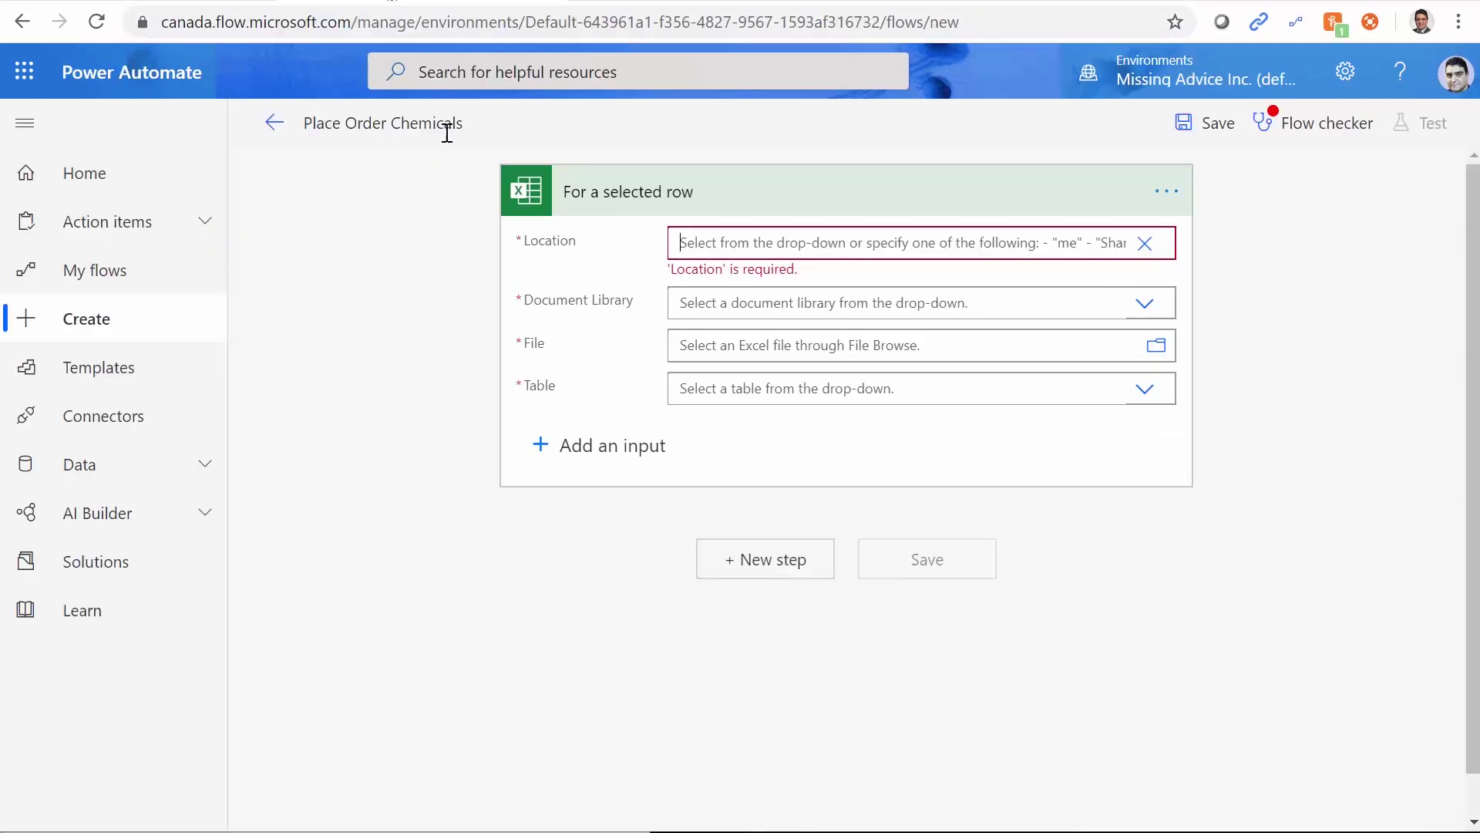
click(822, 246)
key(ctrl+v)
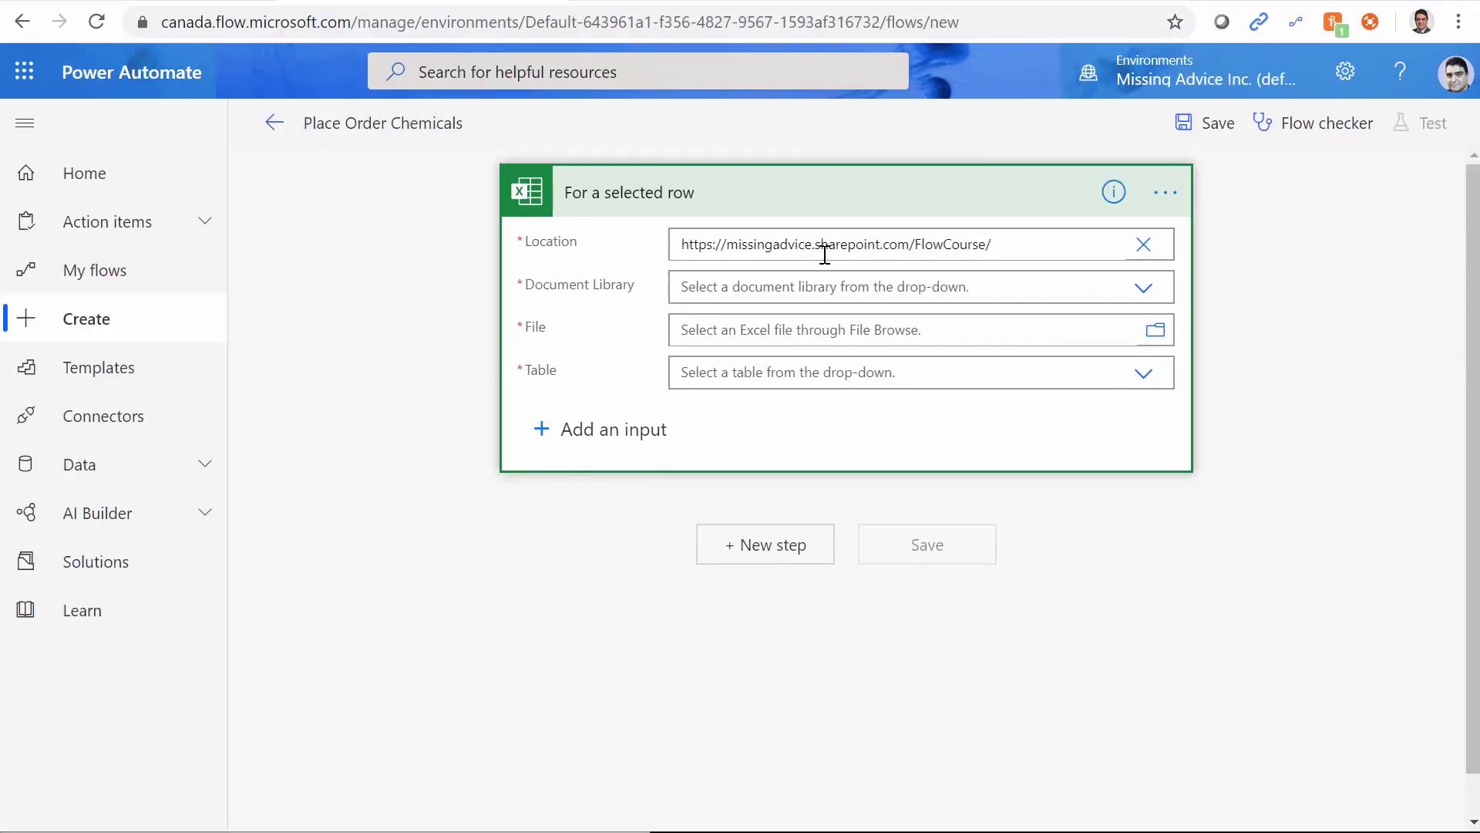
- Set the trigger's document library to Documents, the file to /Excel Demo/ChemicalsInventory.xlsx and the table to Table1
click(1145, 290)
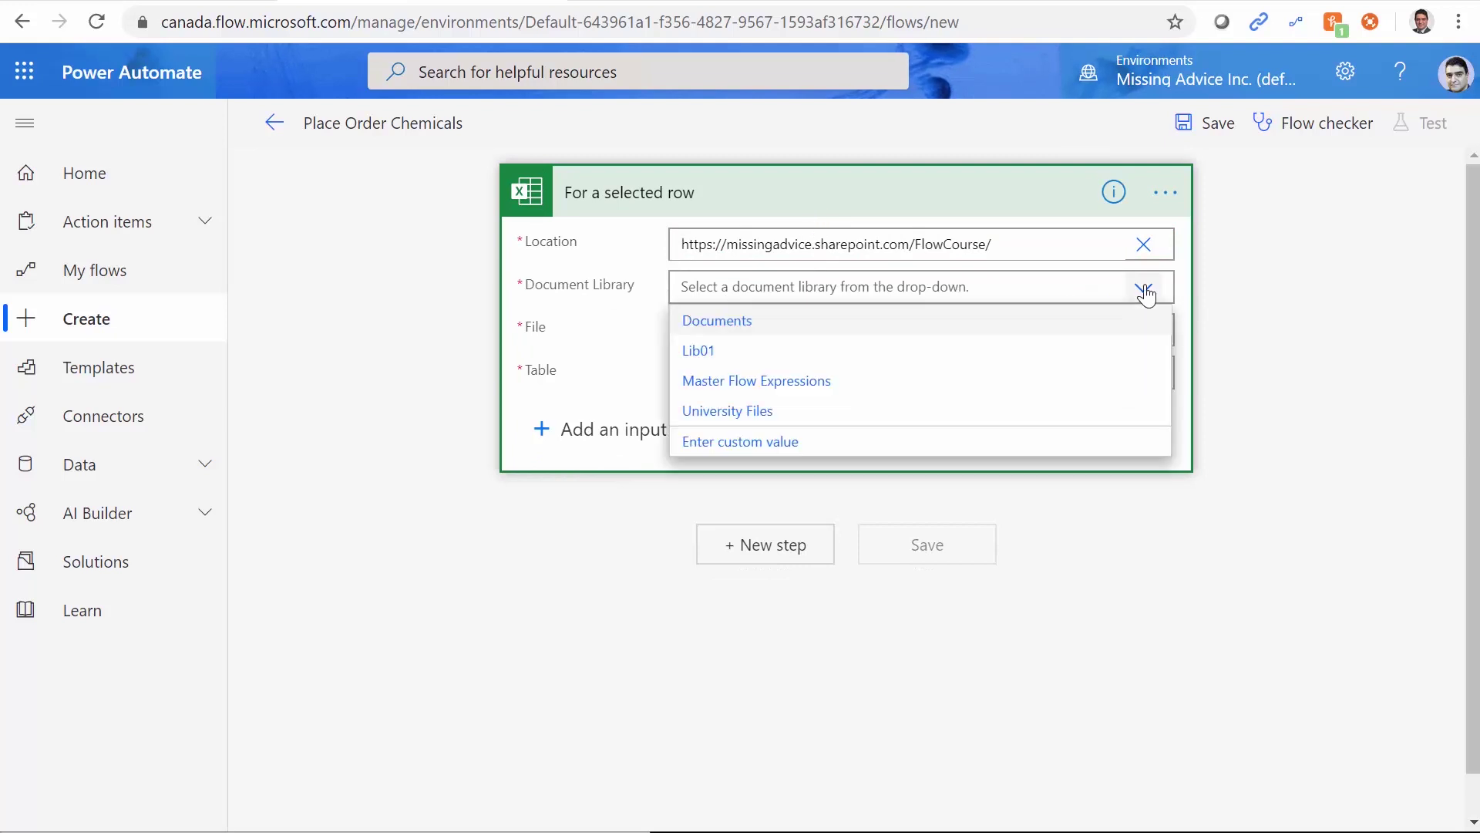
click(708, 330)
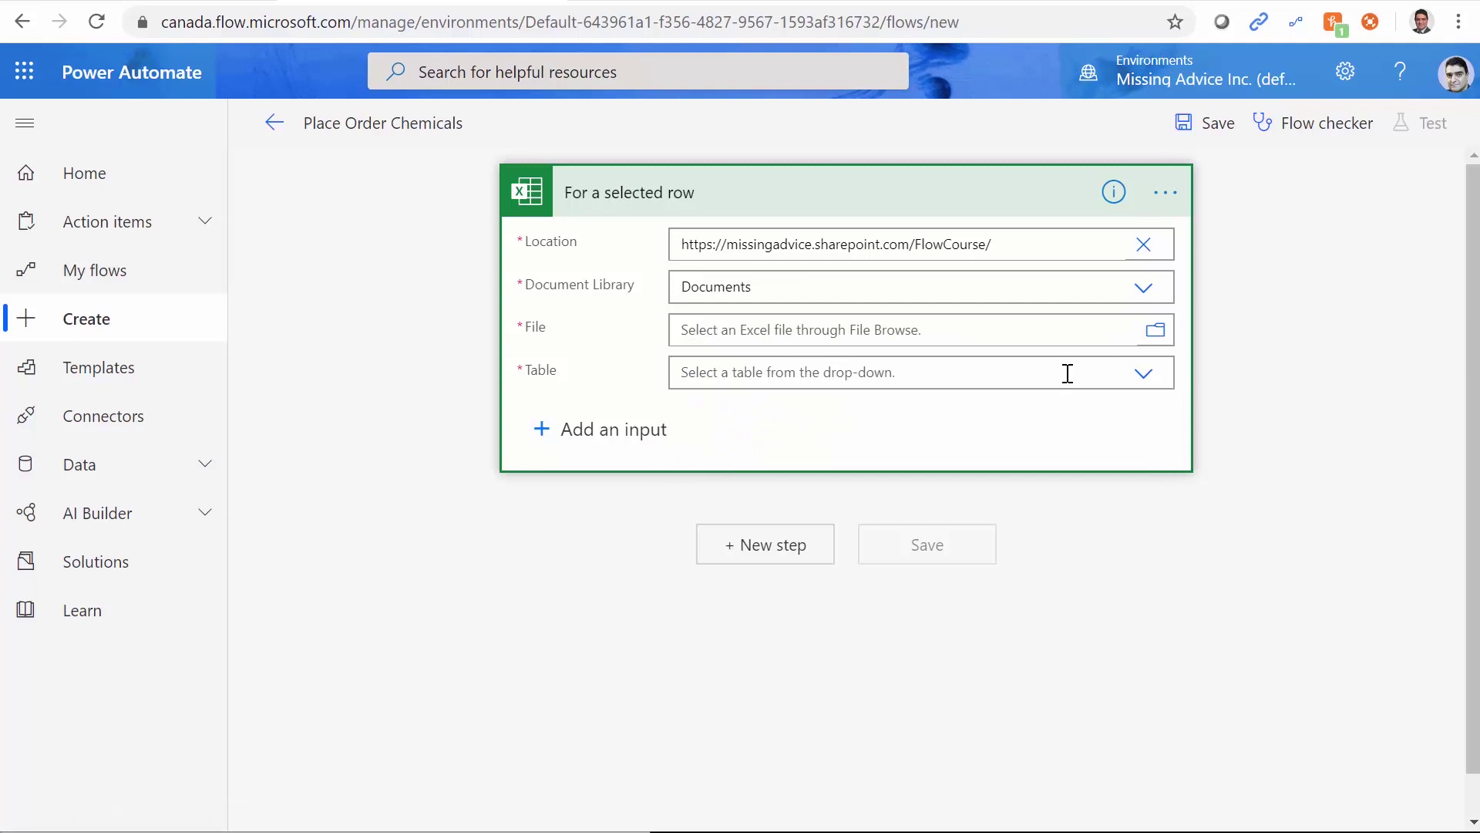
click(1155, 333)
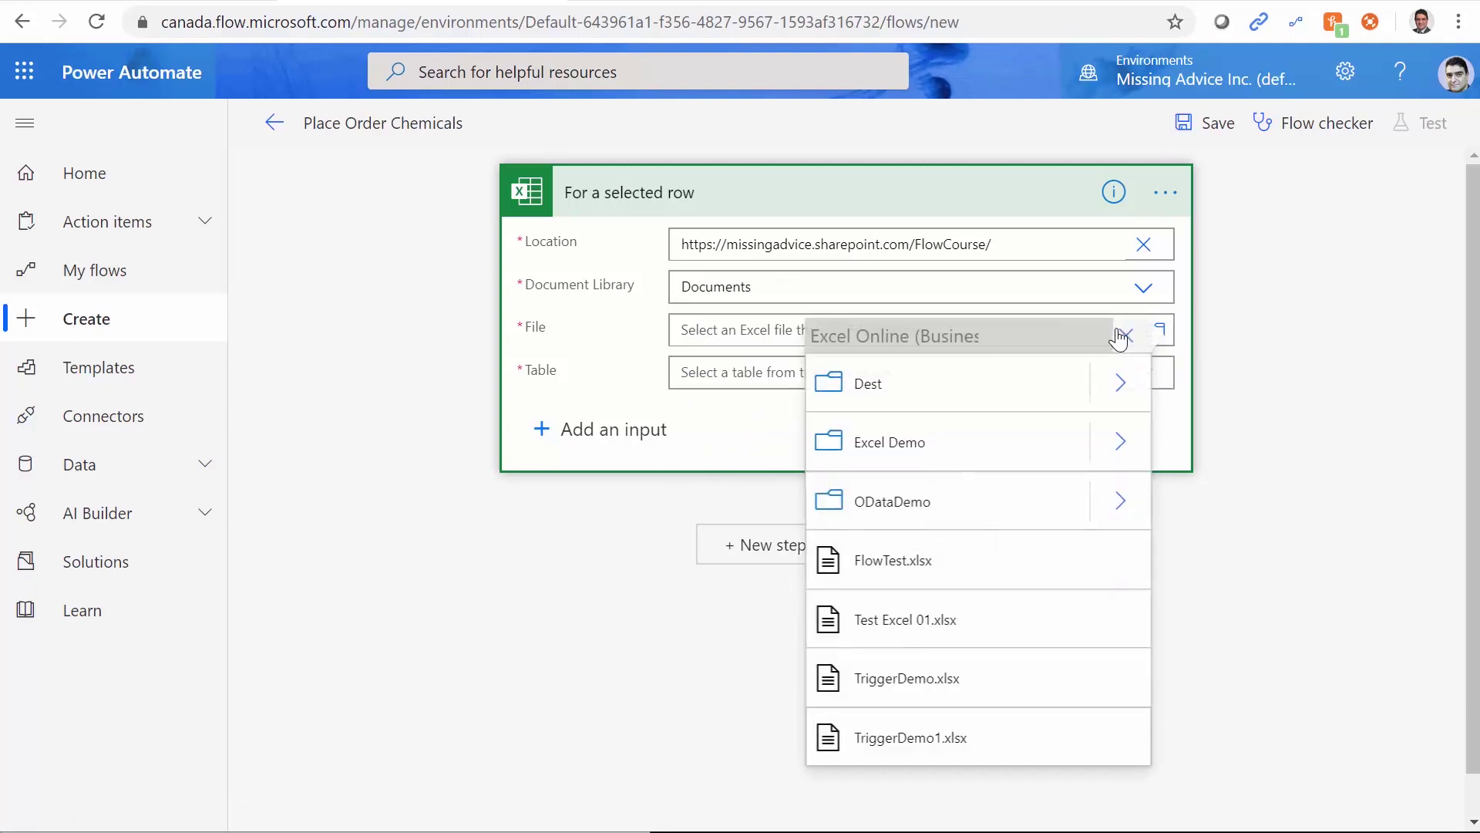
click(1115, 444)
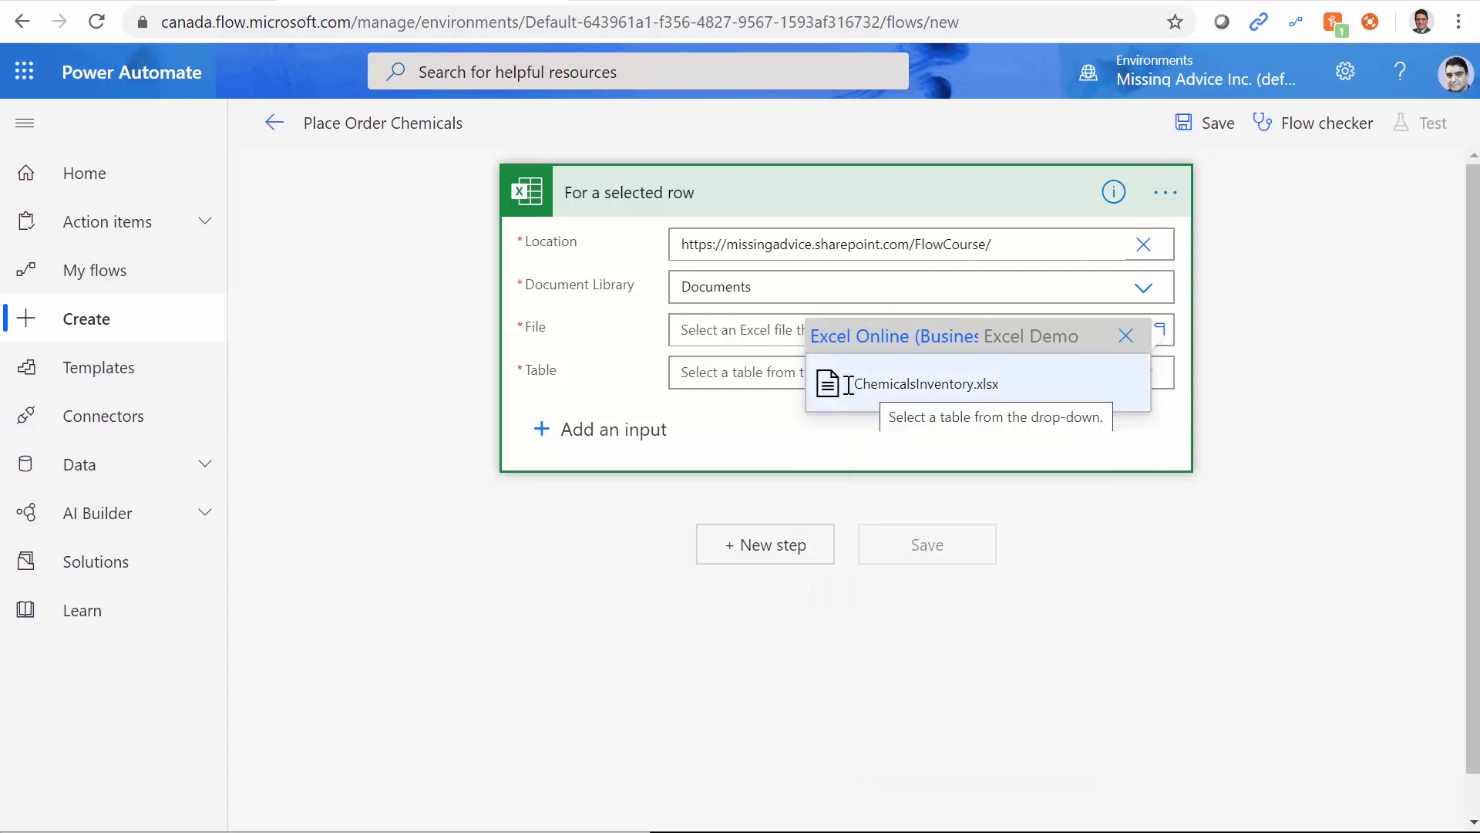
click(887, 383)
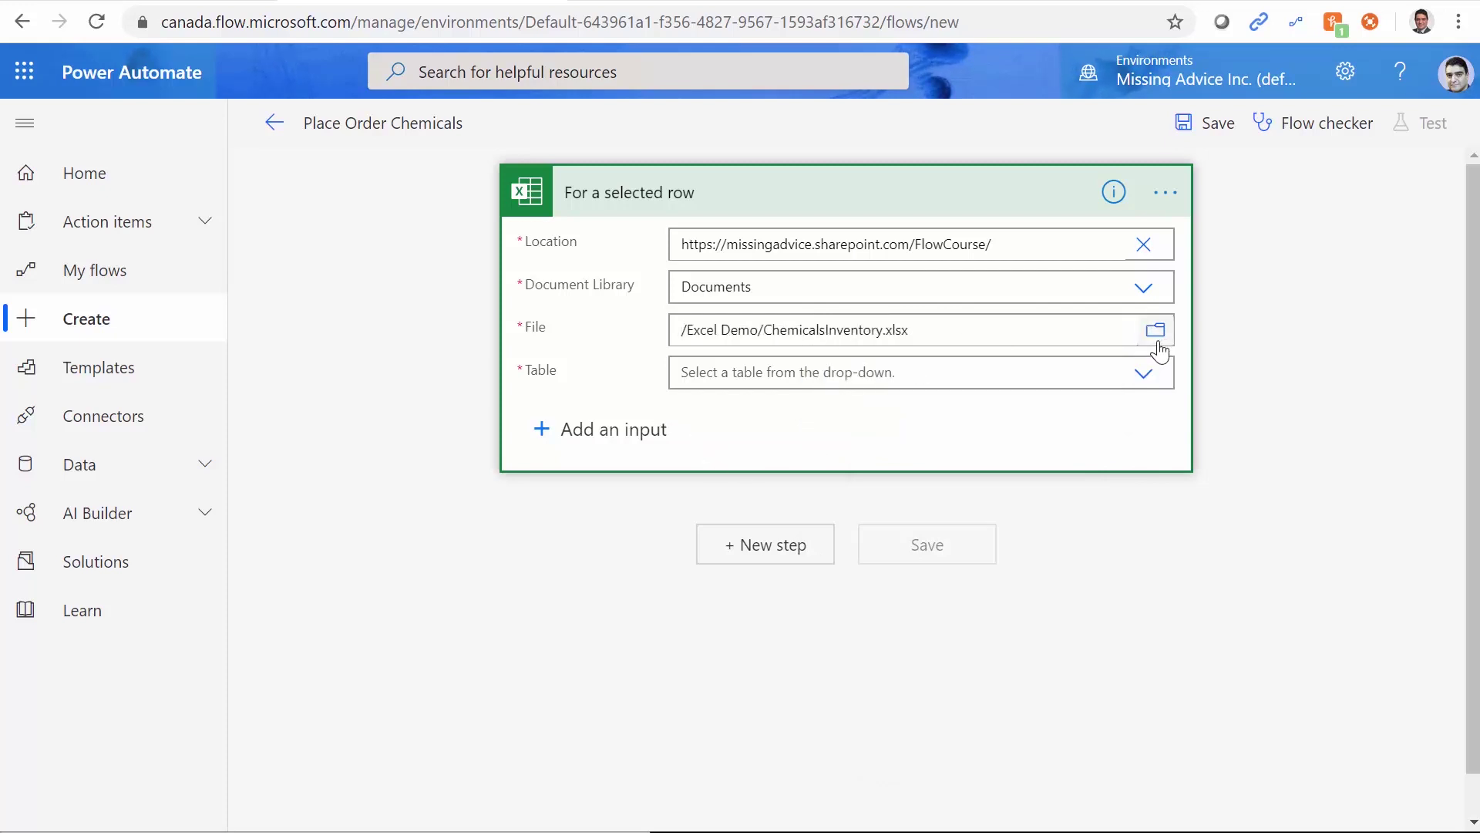
click(1144, 375)
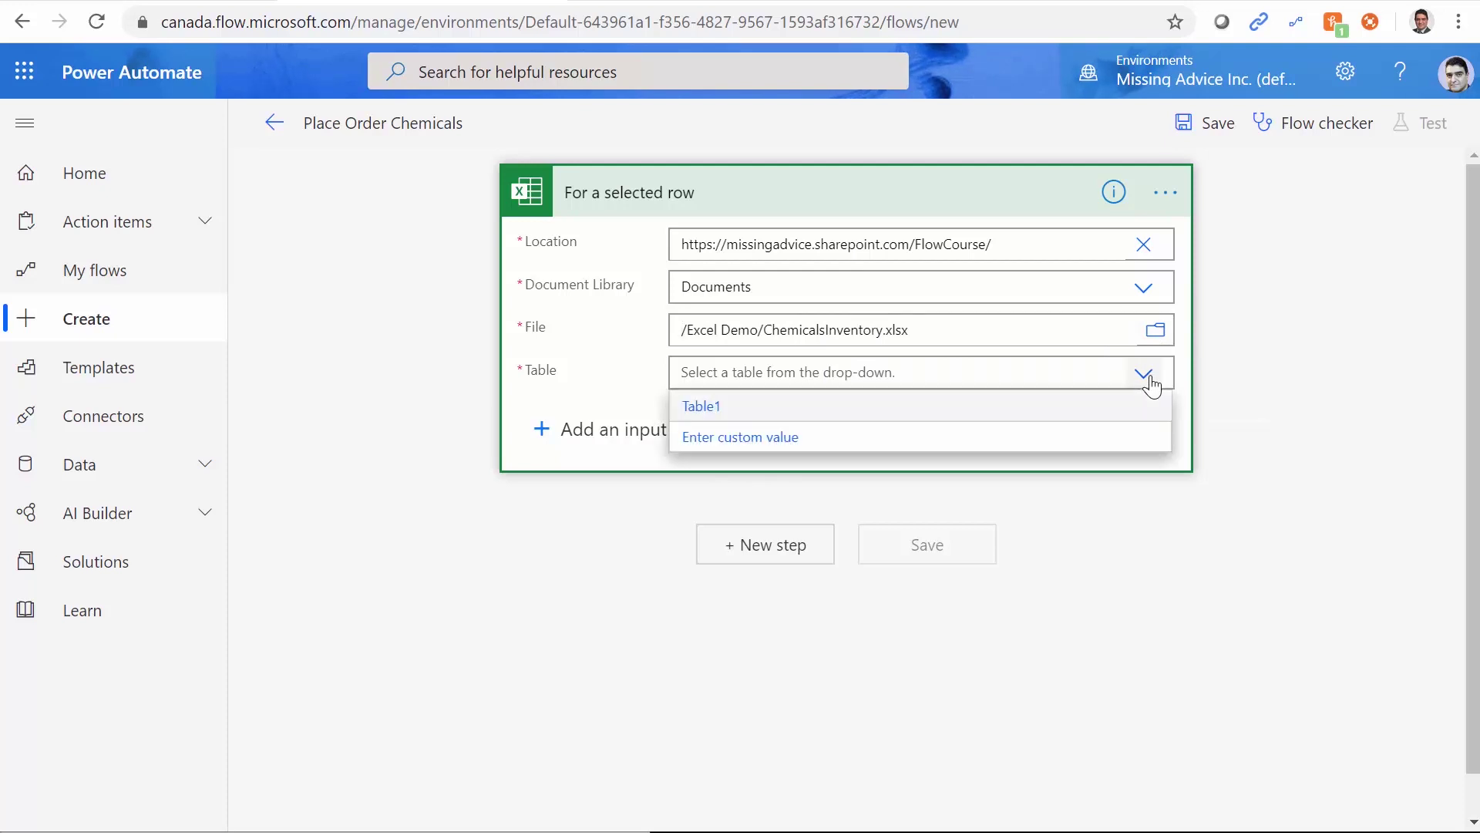
click(721, 414)
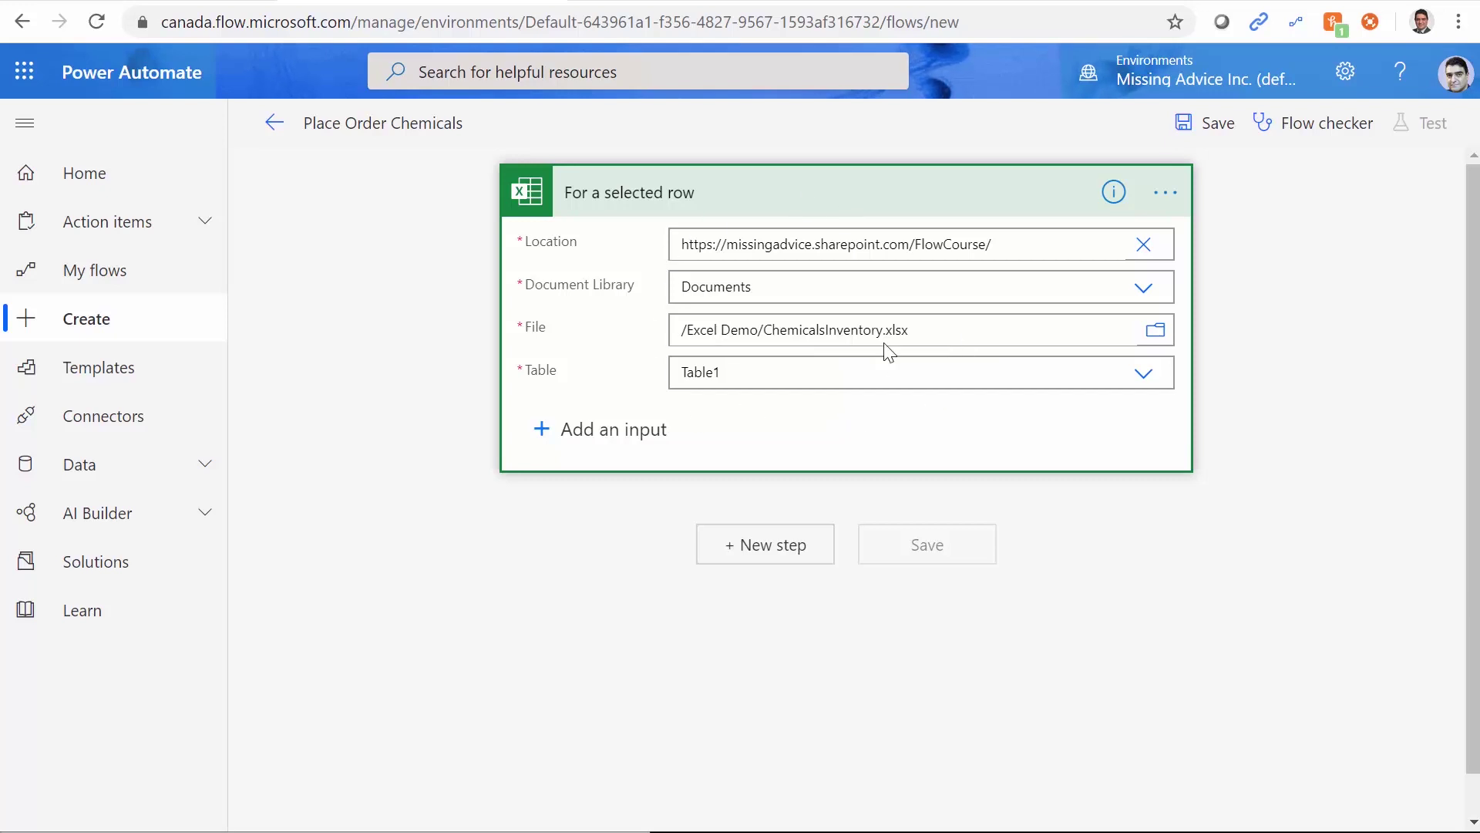
- Add a text input named "Amount to order" to the selected-row trigger
click(544, 430)
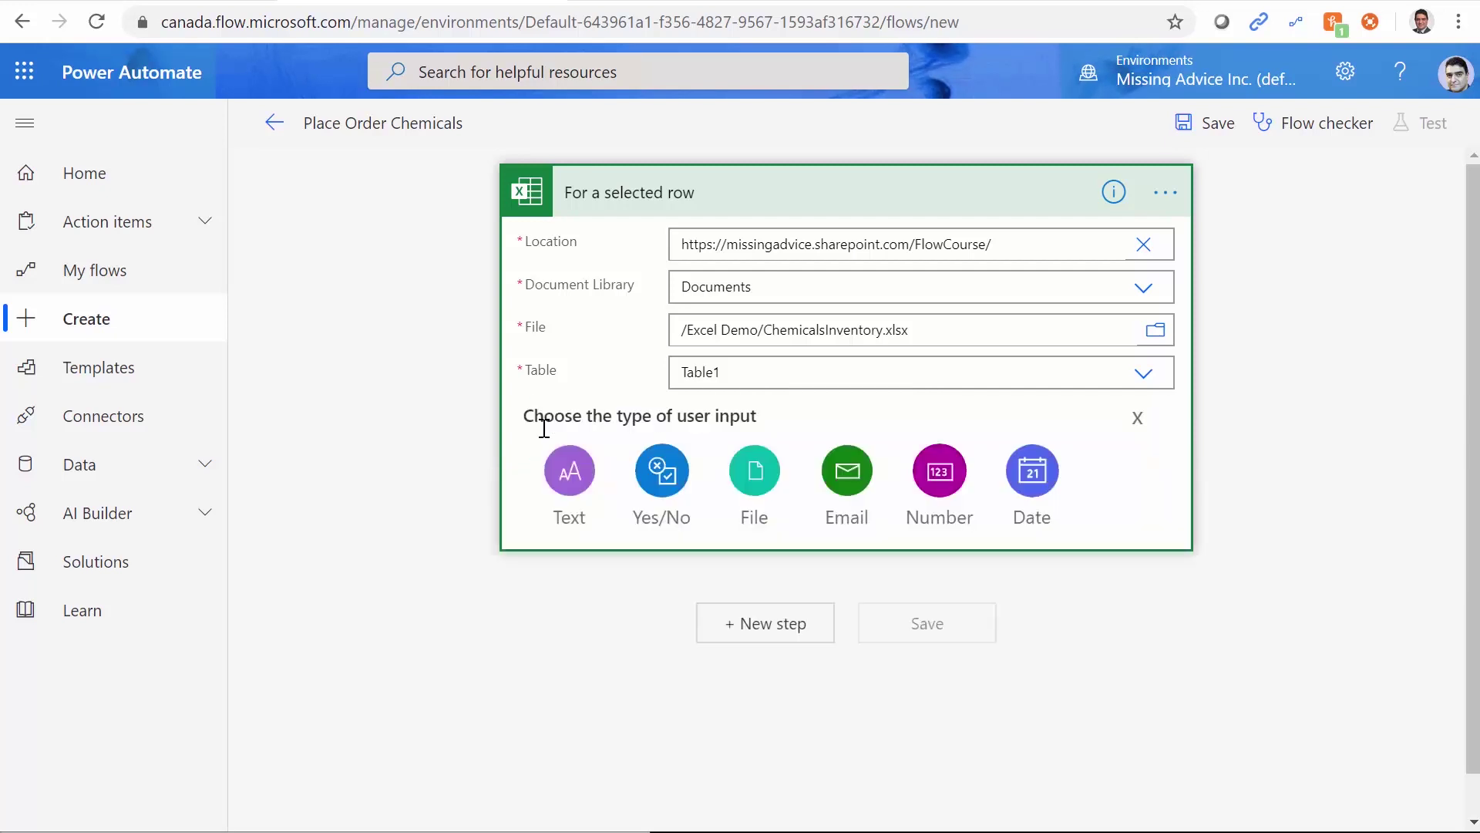
click(580, 473)
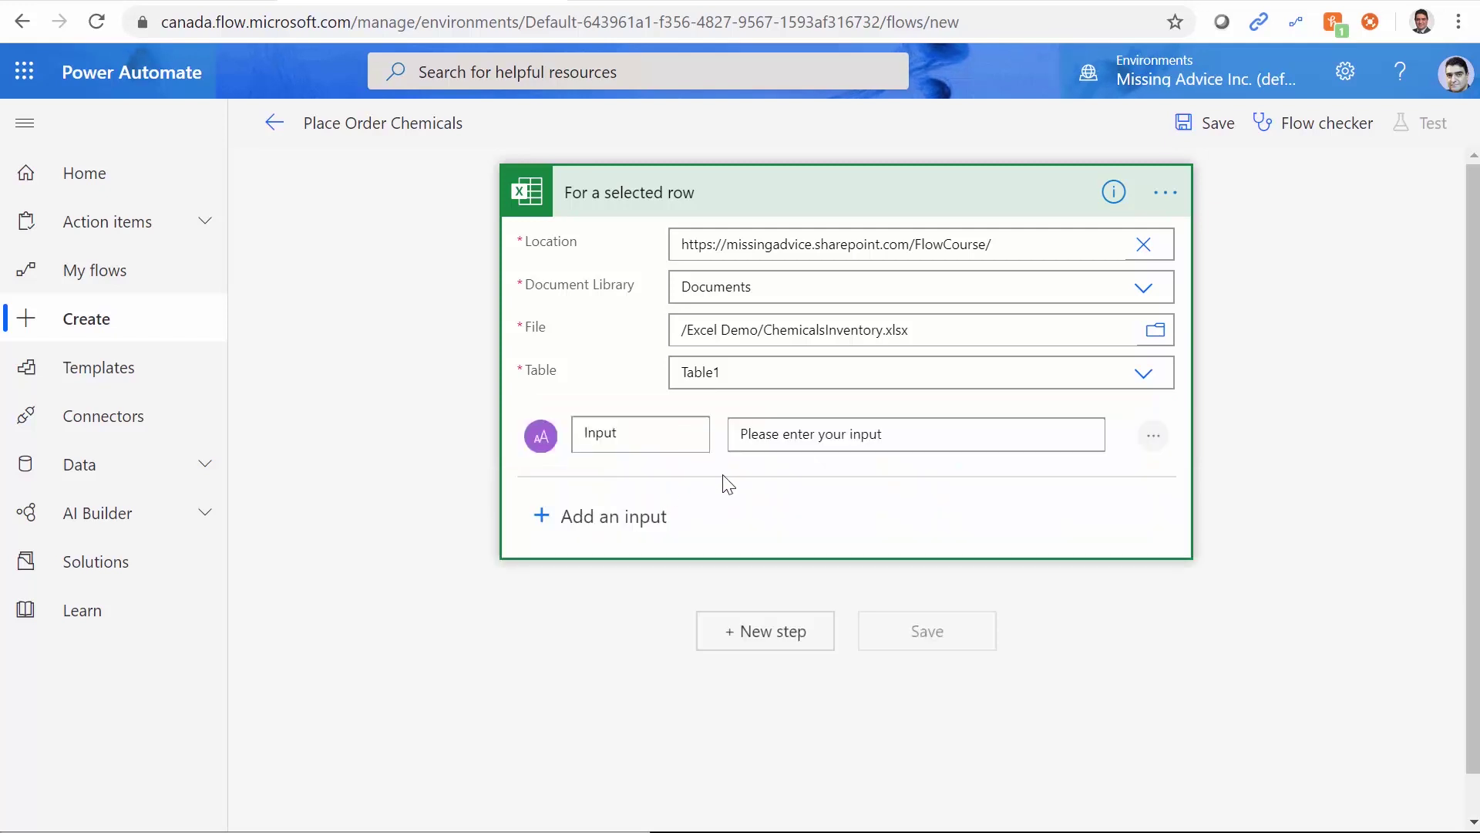
double_click(633, 449)
key(BackSpace)
text(Amount to order)
- Add a second text input named "Comments" to the selected-row trigger
click(541, 514)
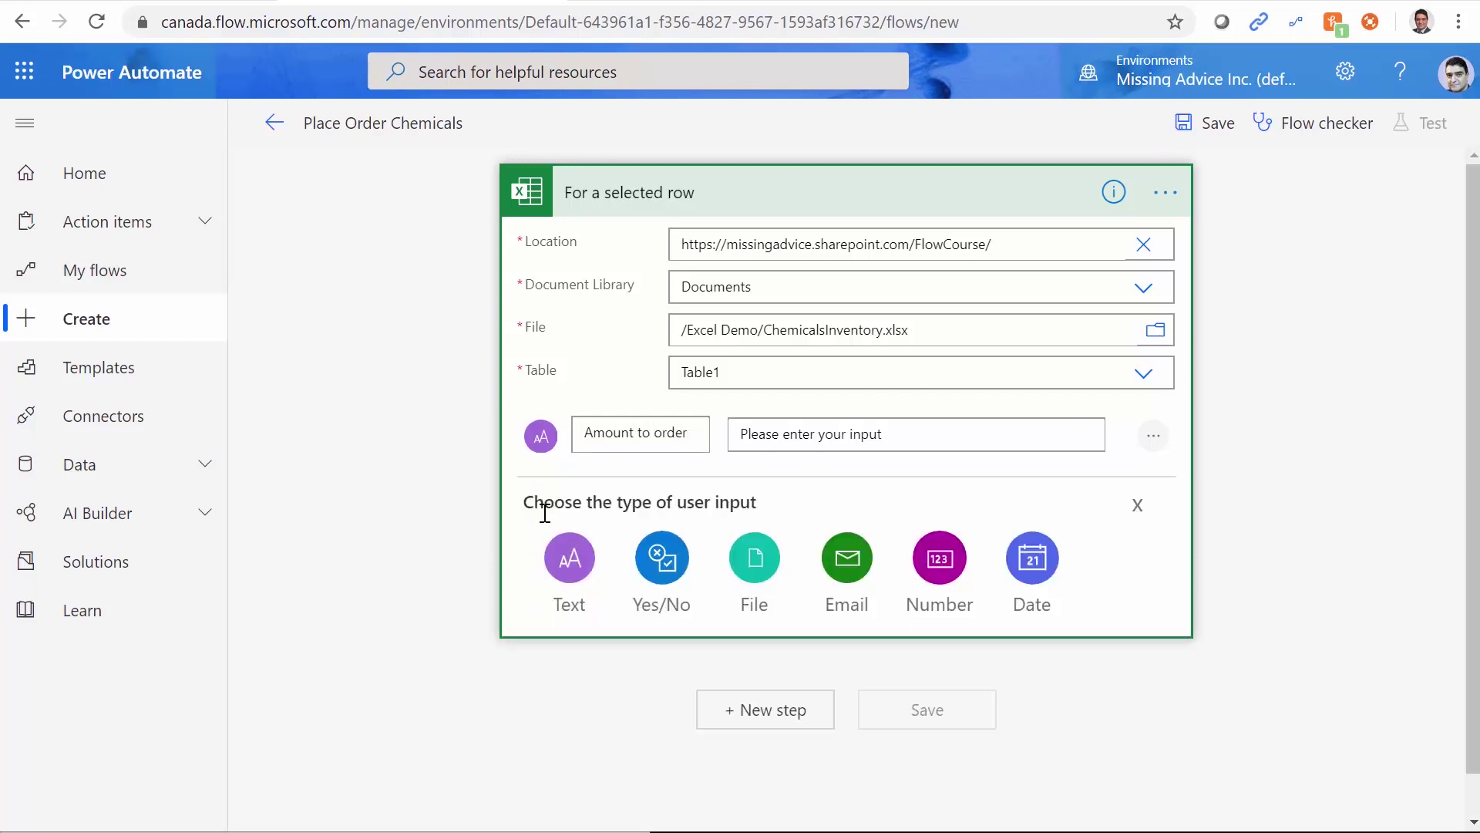
click(574, 577)
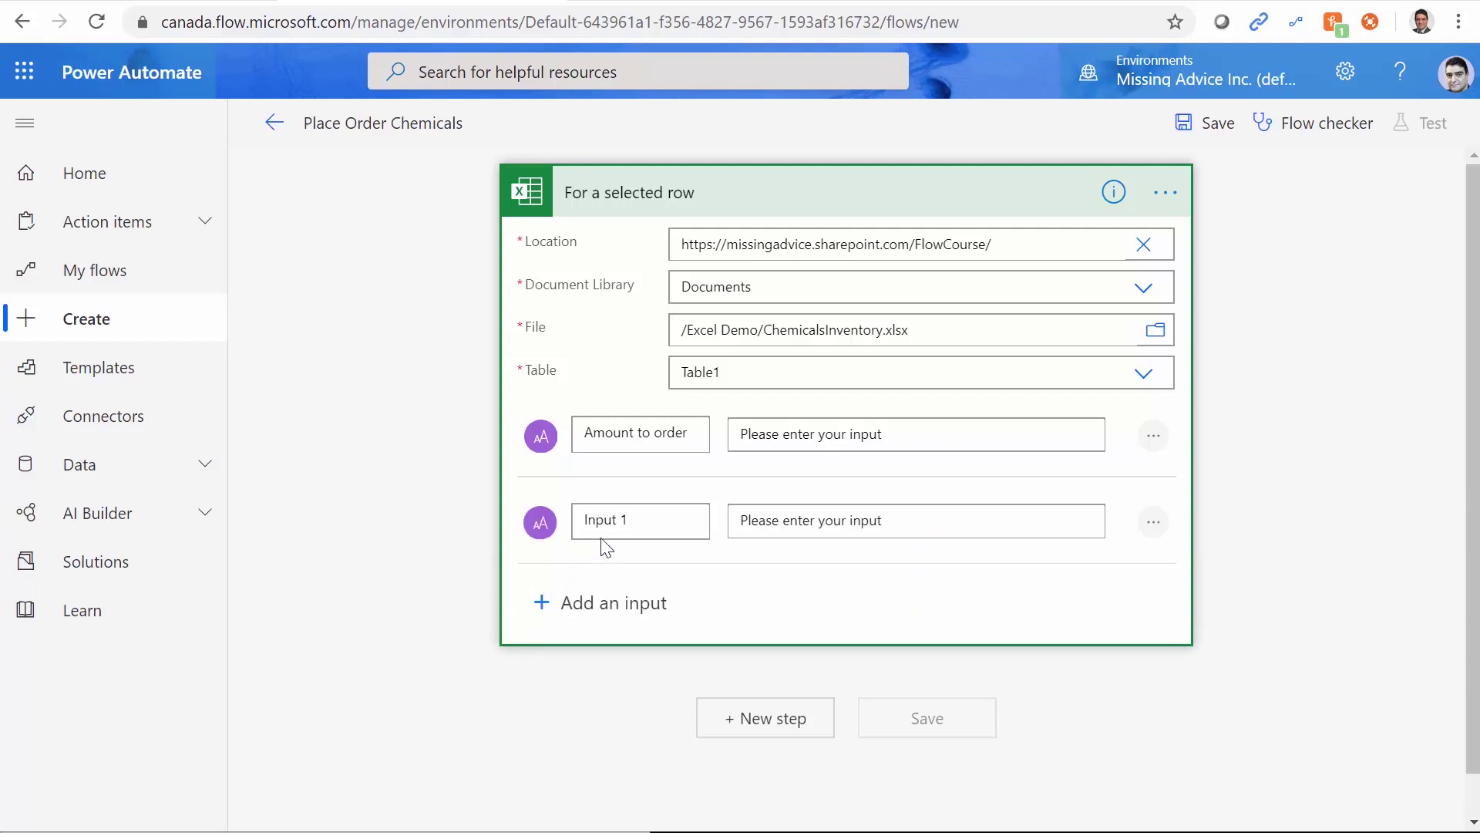
drag(632, 521, 483, 530)
text(C)
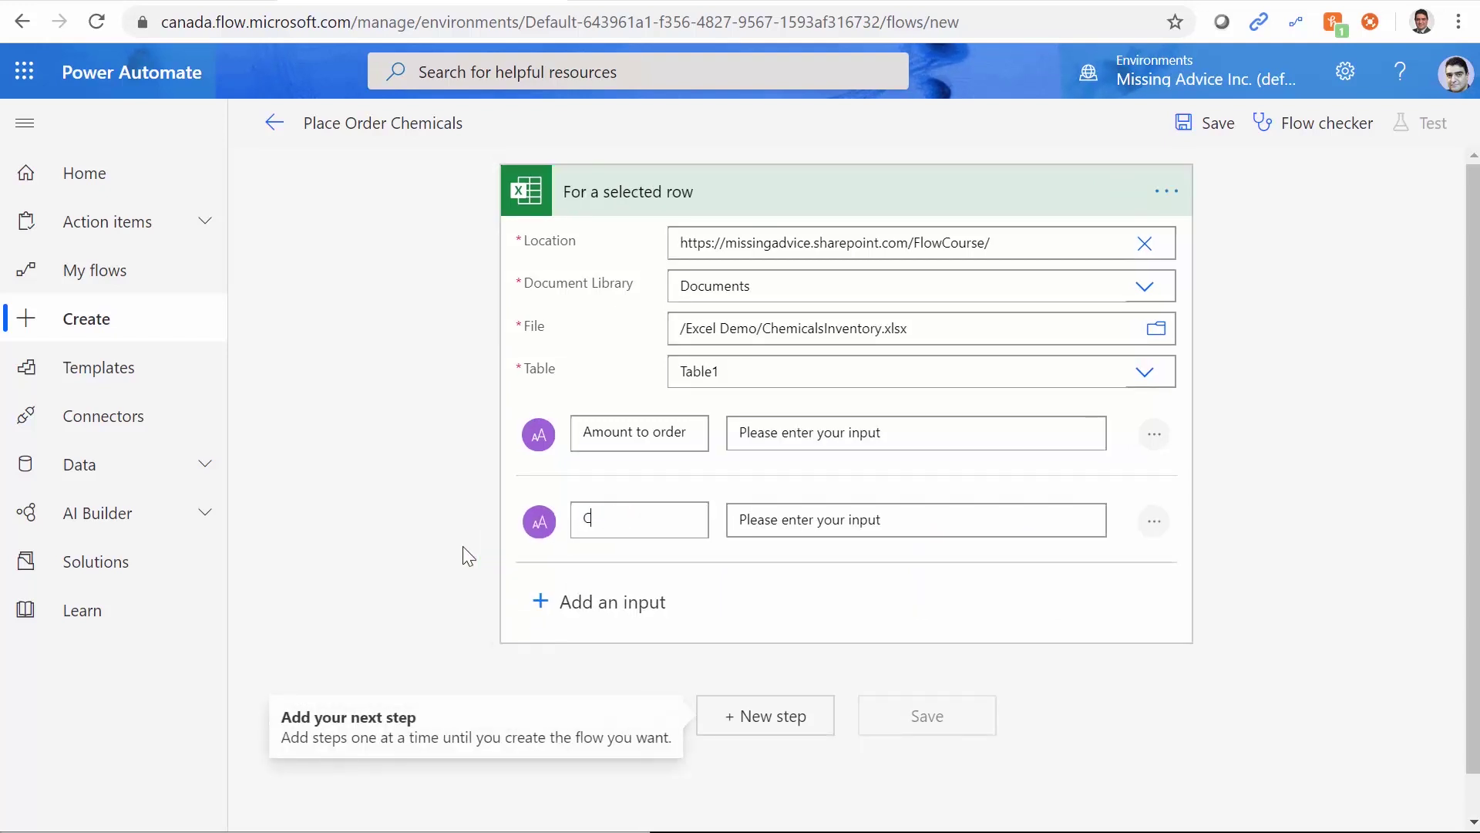
text(omments)
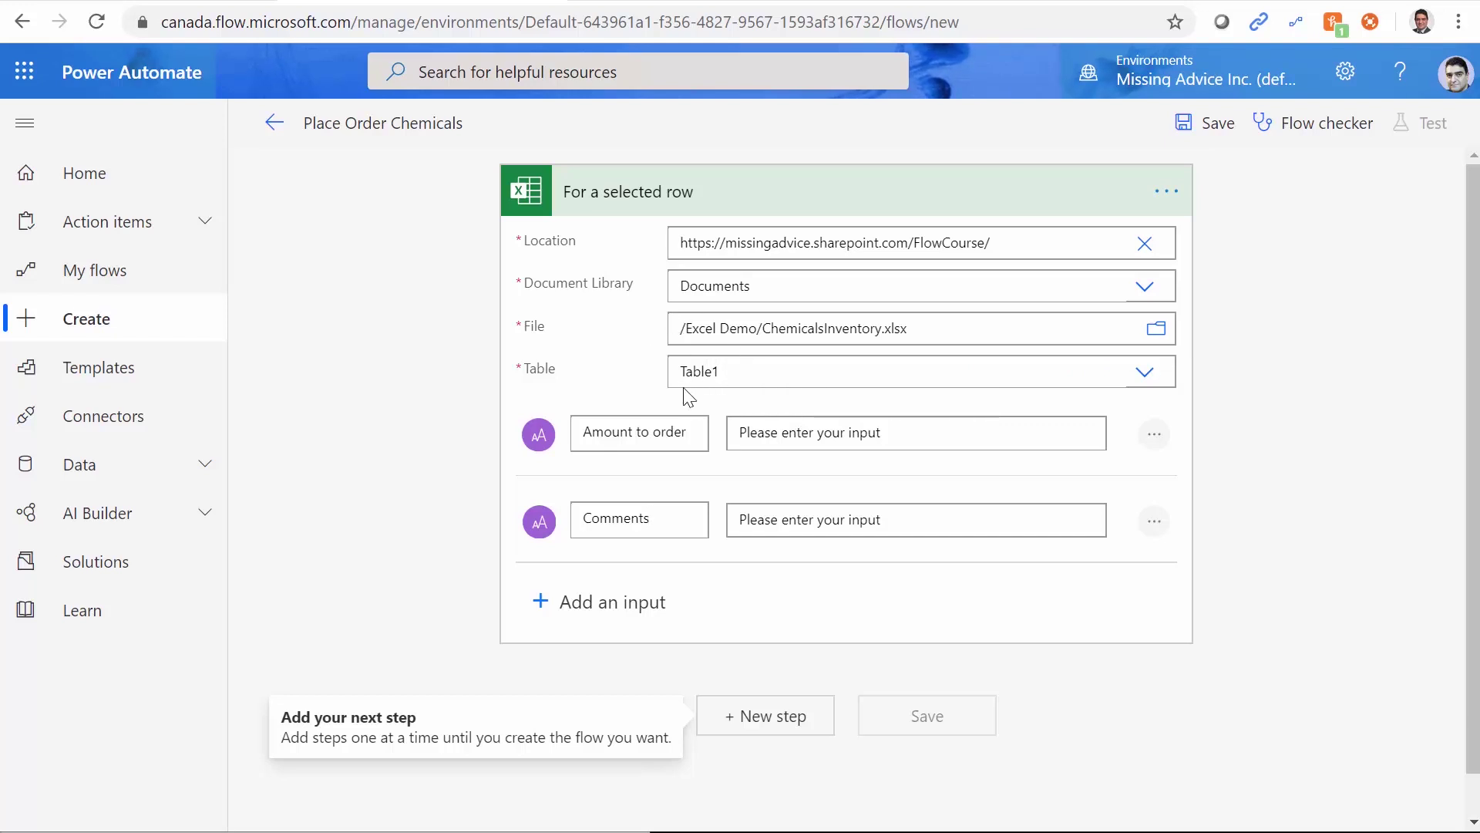
click(671, 504)
click(700, 517)
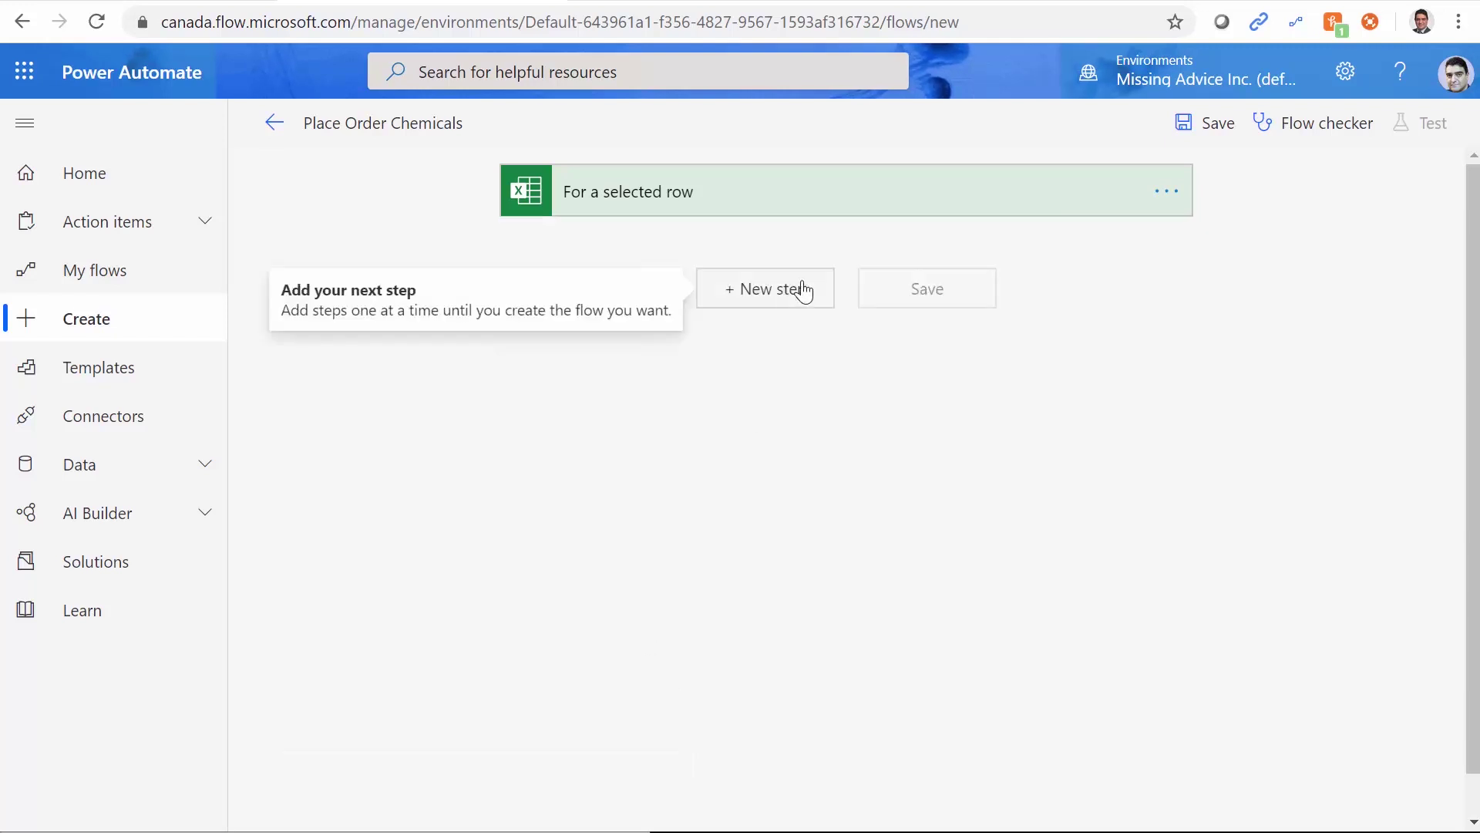
- Add an Office 365 Outlook "Send an email (V2)" action after the trigger
click(779, 308)
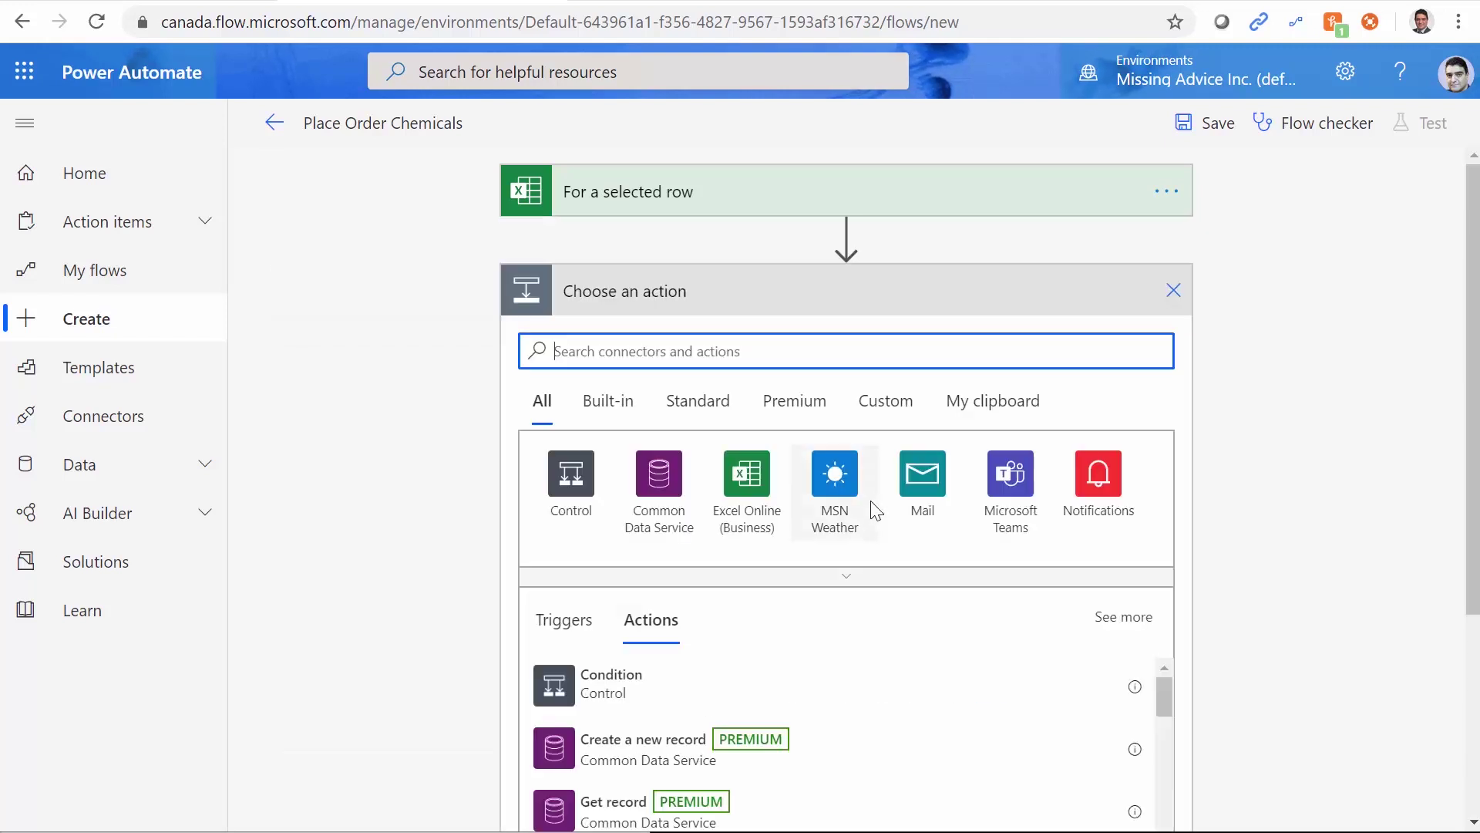
text(Email)
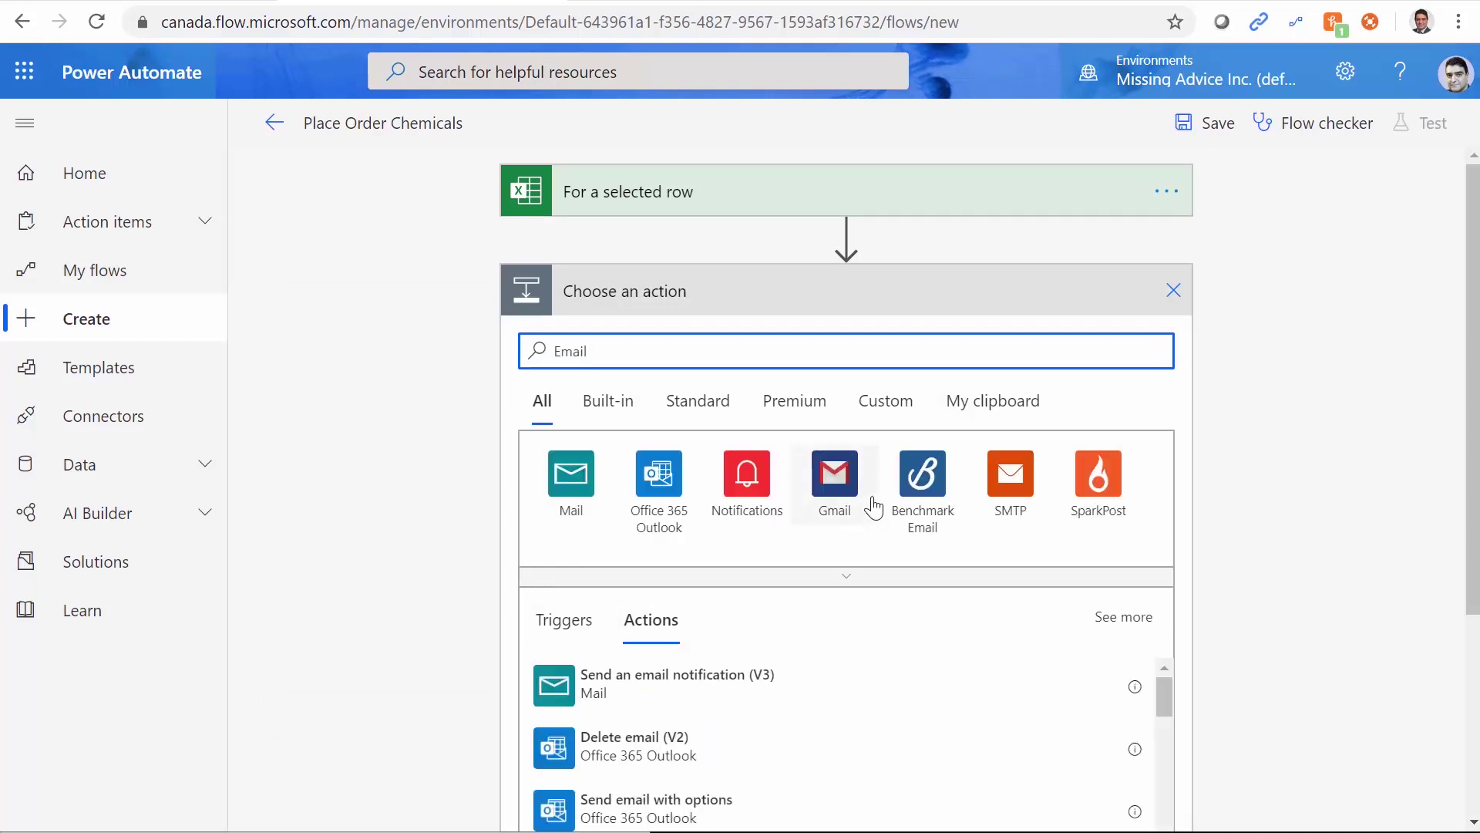
click(663, 493)
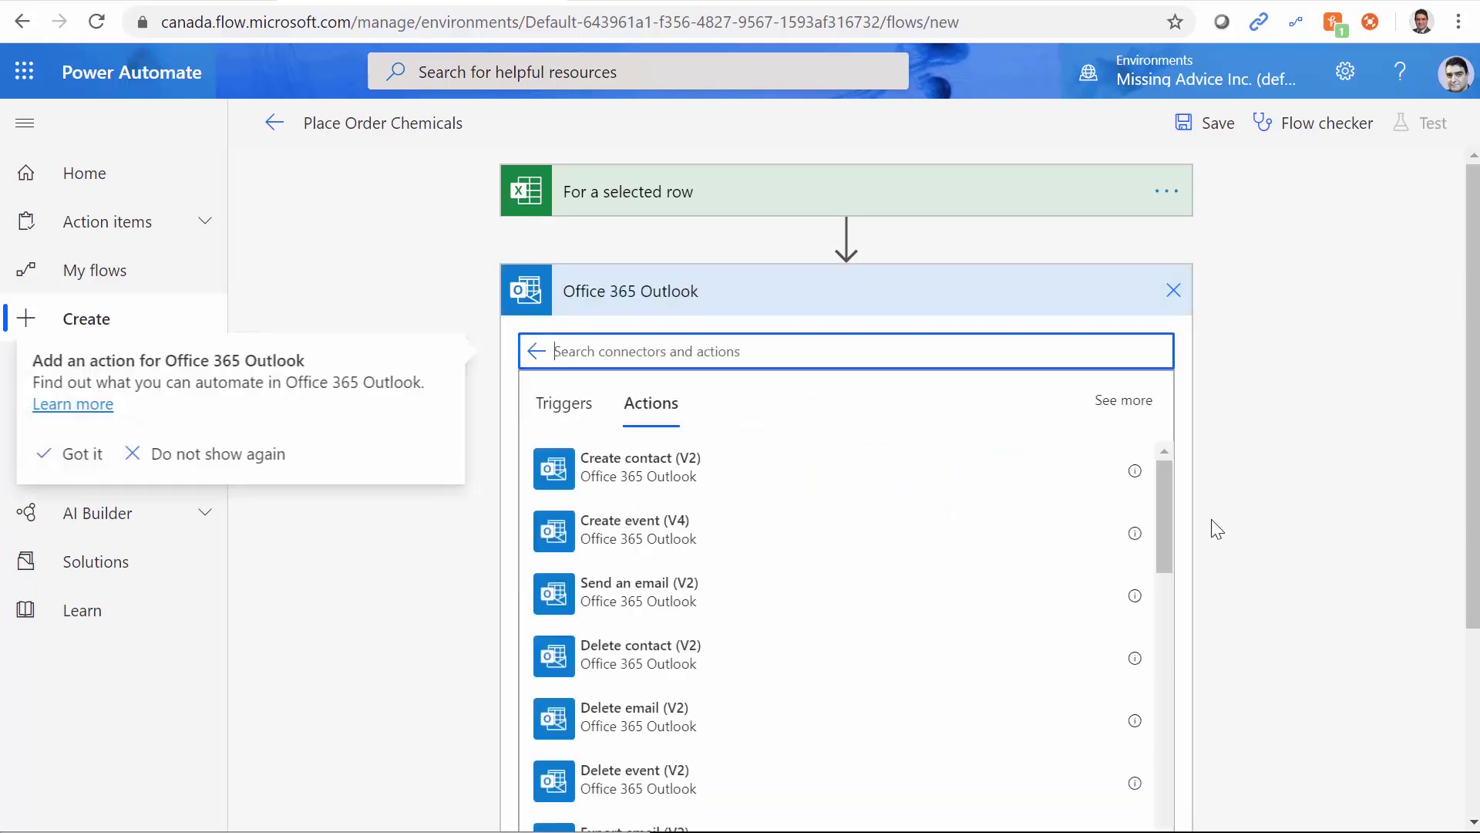
click(643, 608)
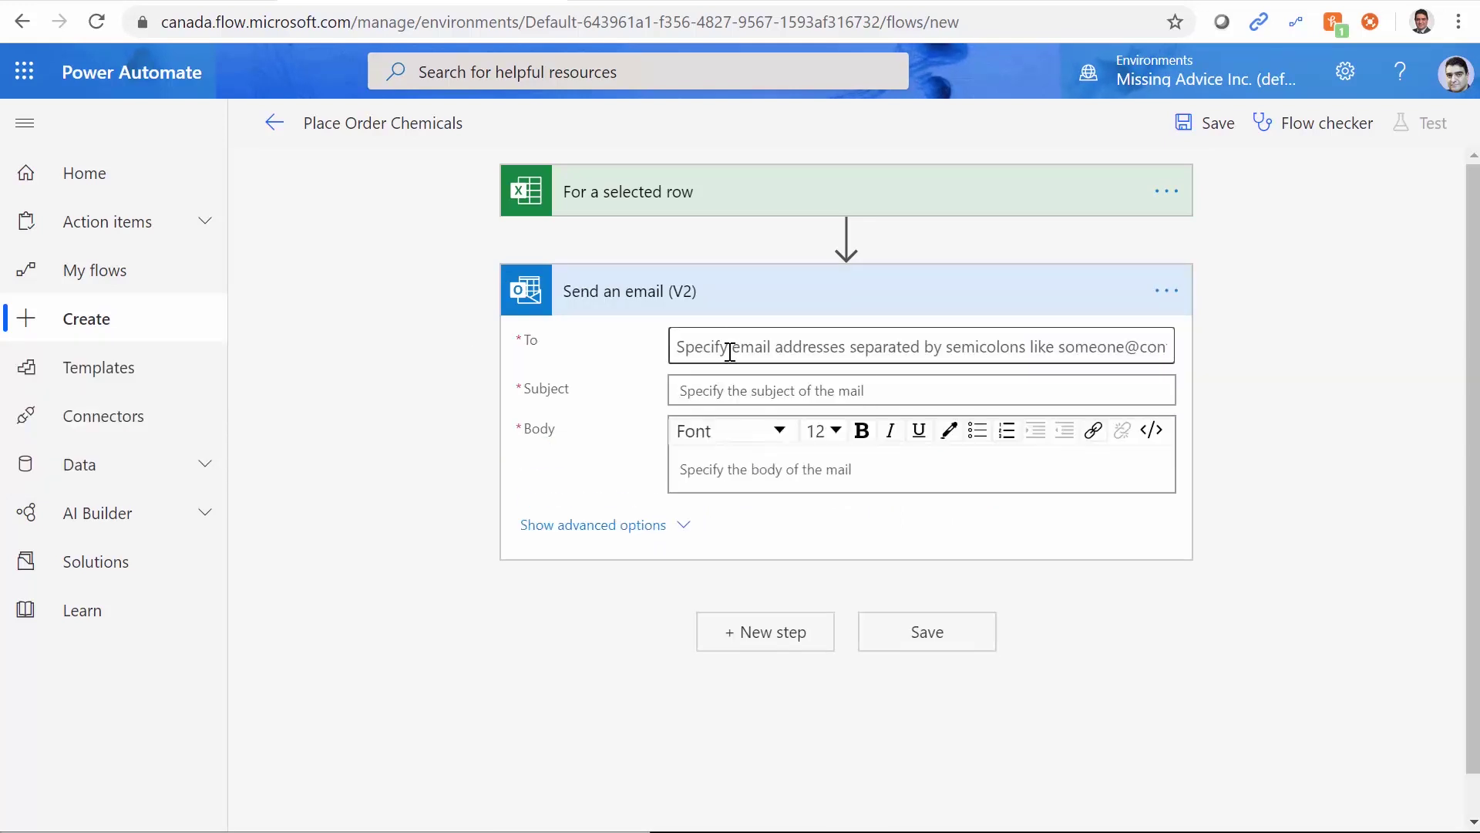
- Address the email to the trigger's User email dynamic value and set the subject to "Order recieved and in progress"
click(717, 346)
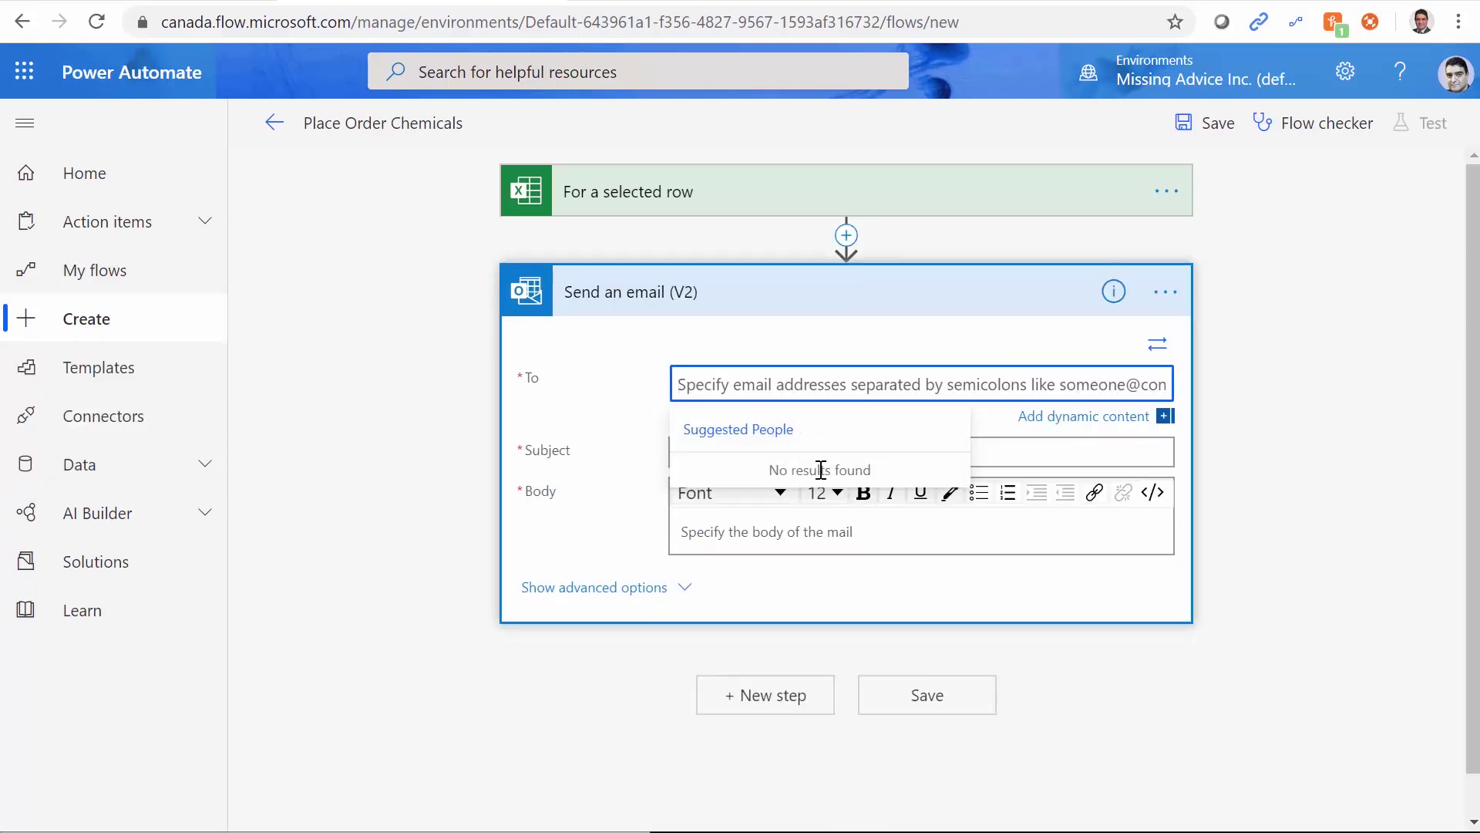
click(1138, 424)
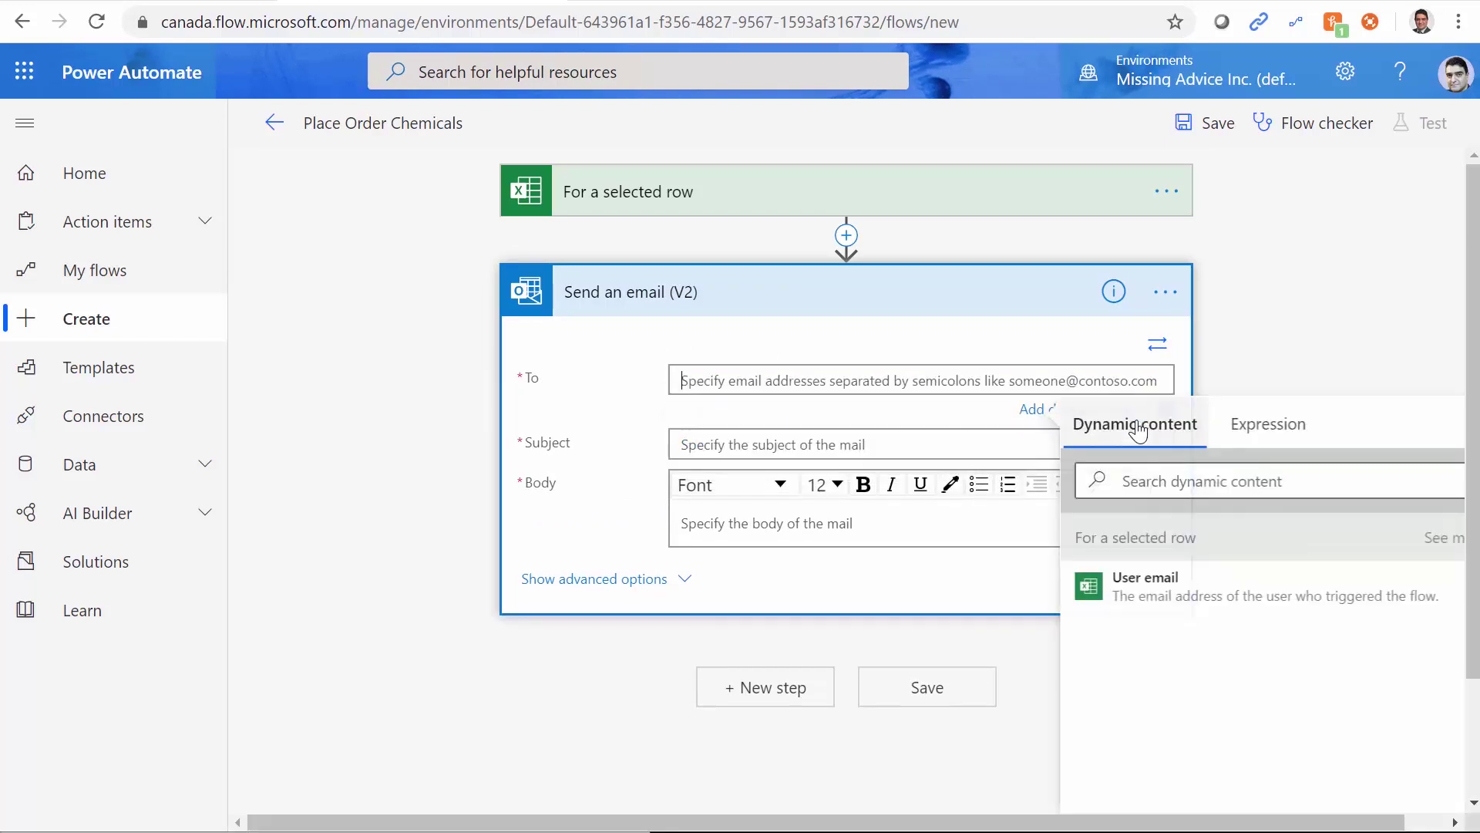
click(1177, 600)
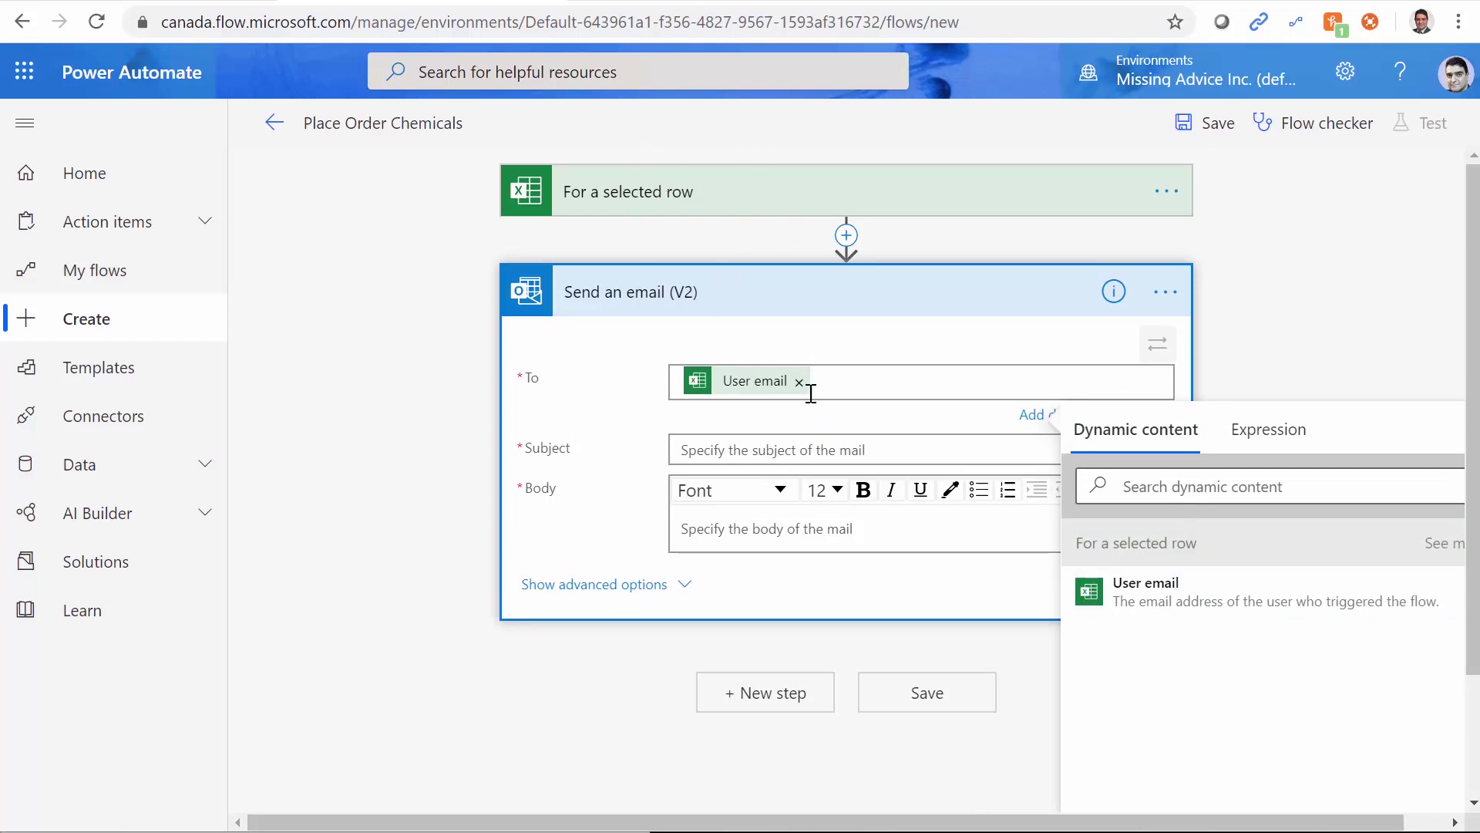
click(758, 450)
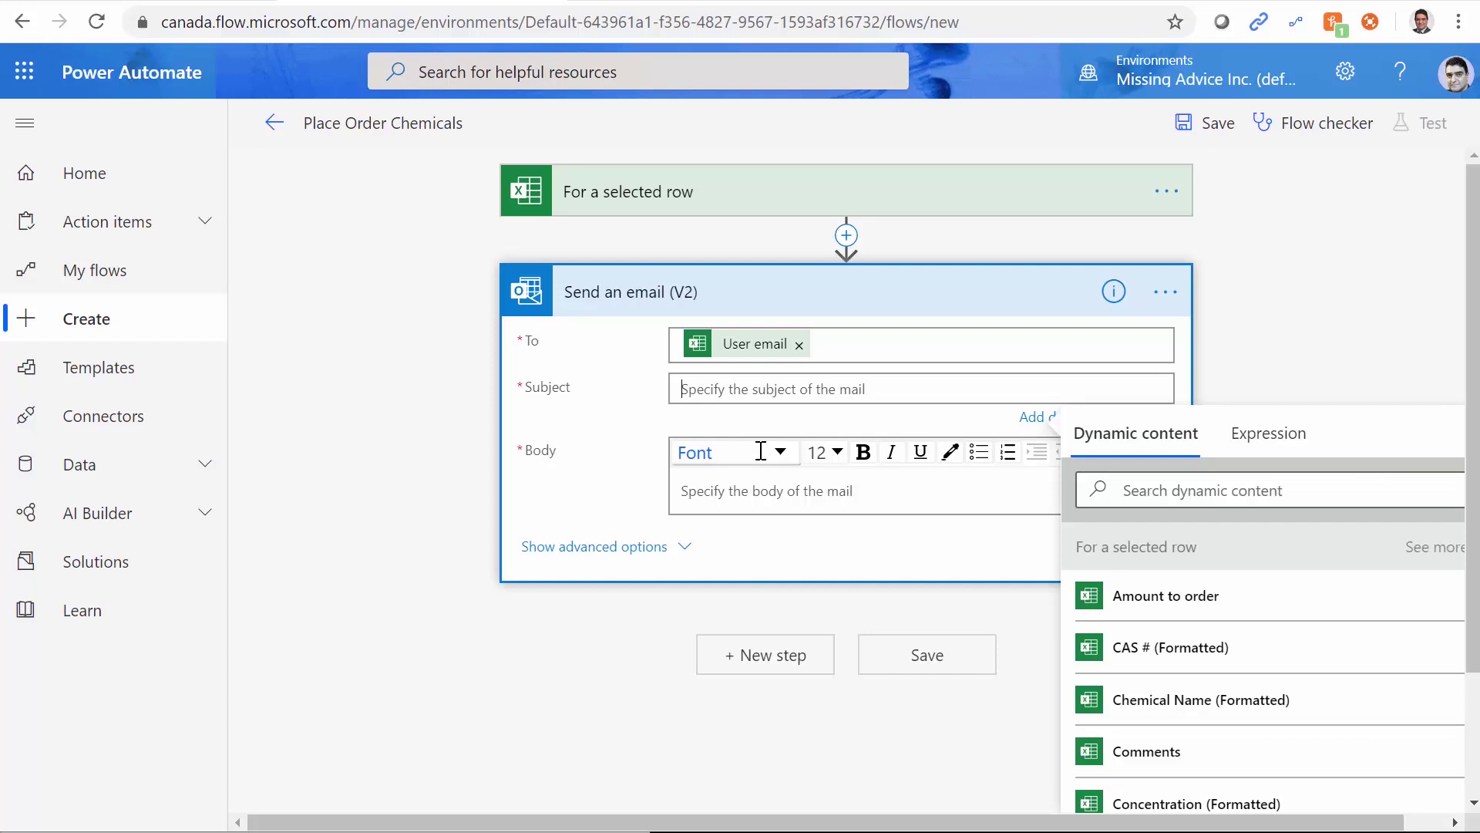
text(Order recieved and in progress)
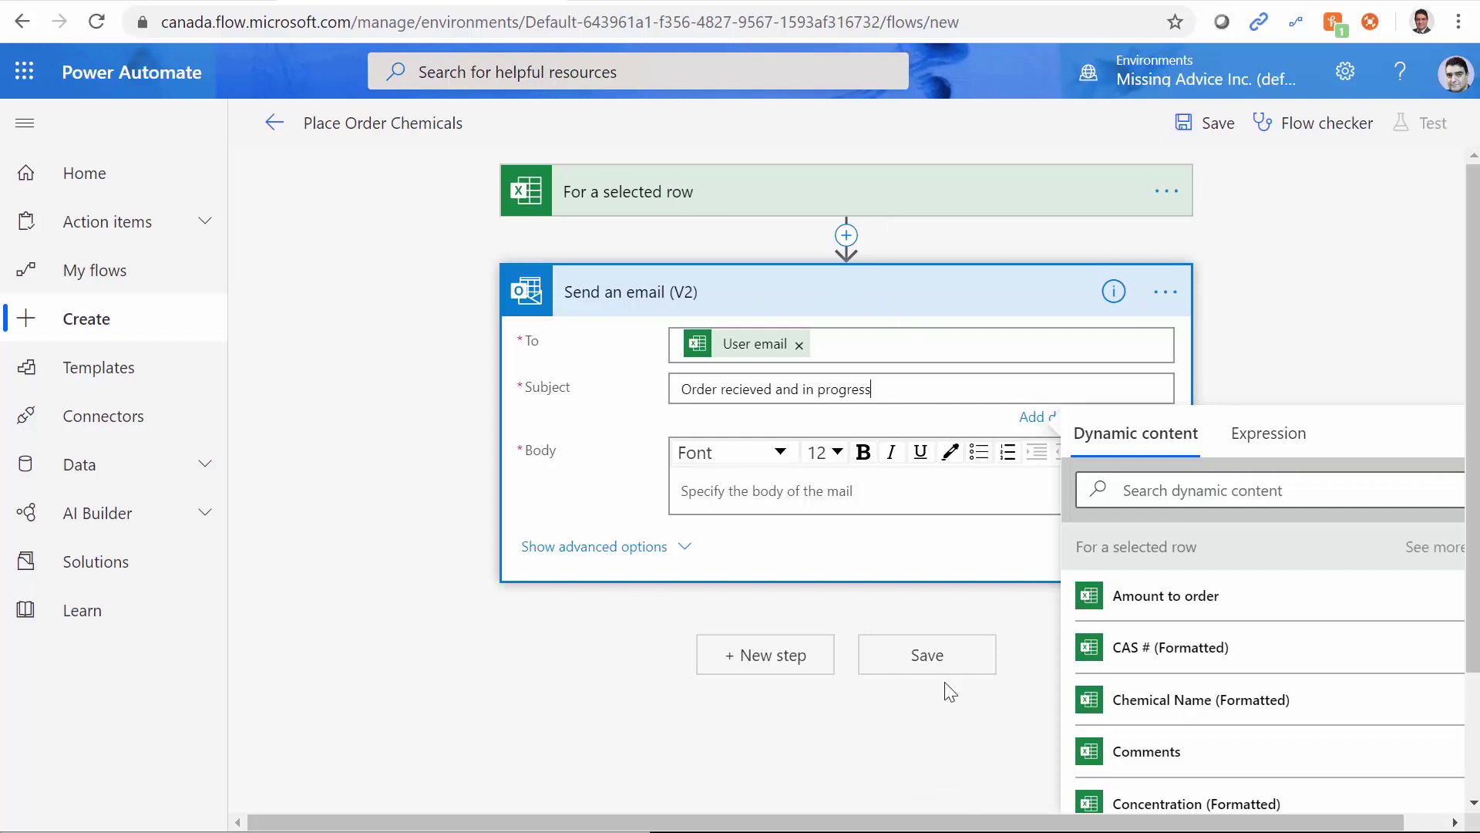
- Start the email body with "Order of" plus the Chemical Name (Formatted) value and an "Amount:" line holding the Amount to order value
click(799, 489)
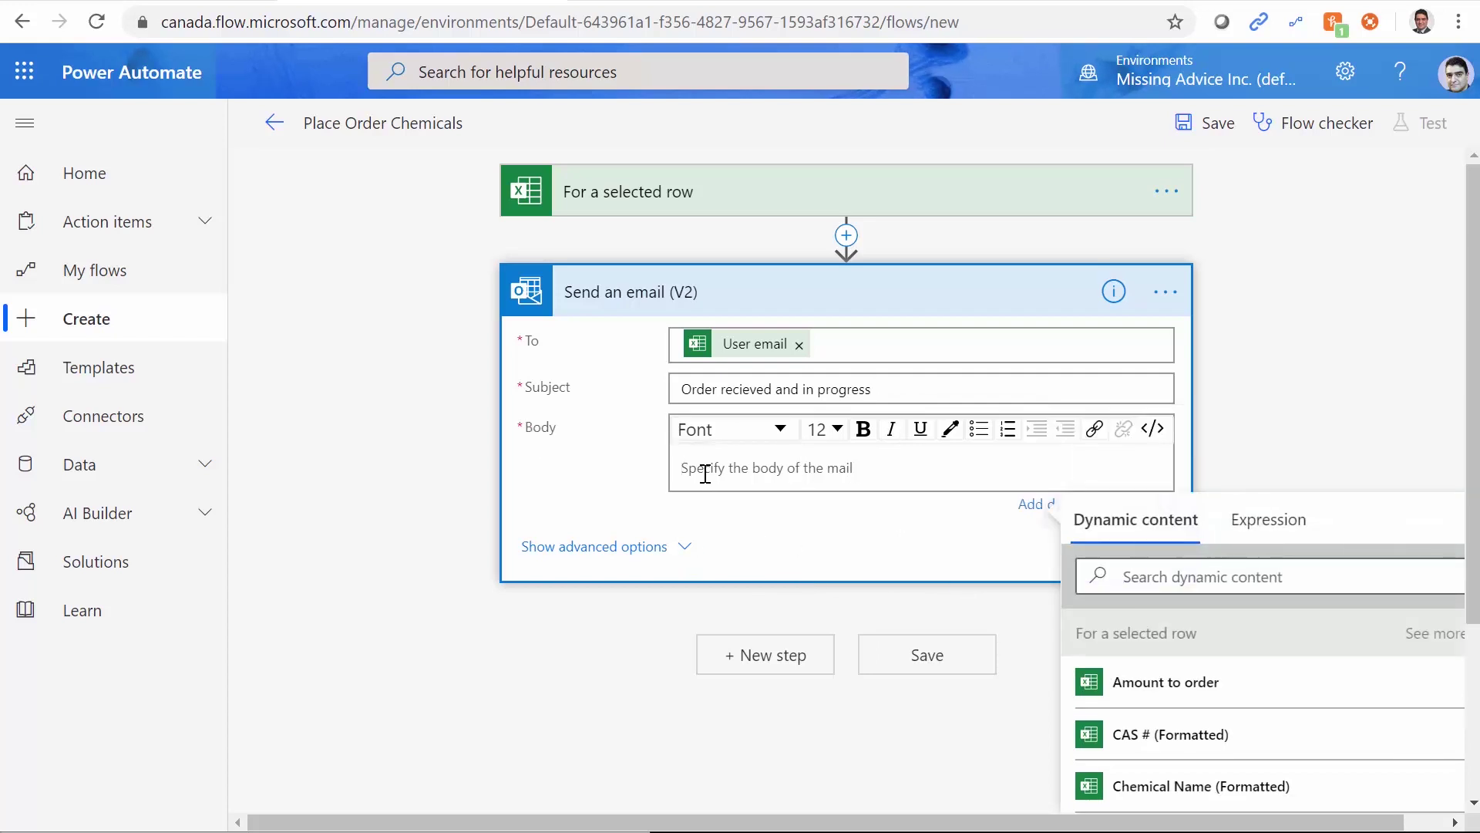
text(Order )
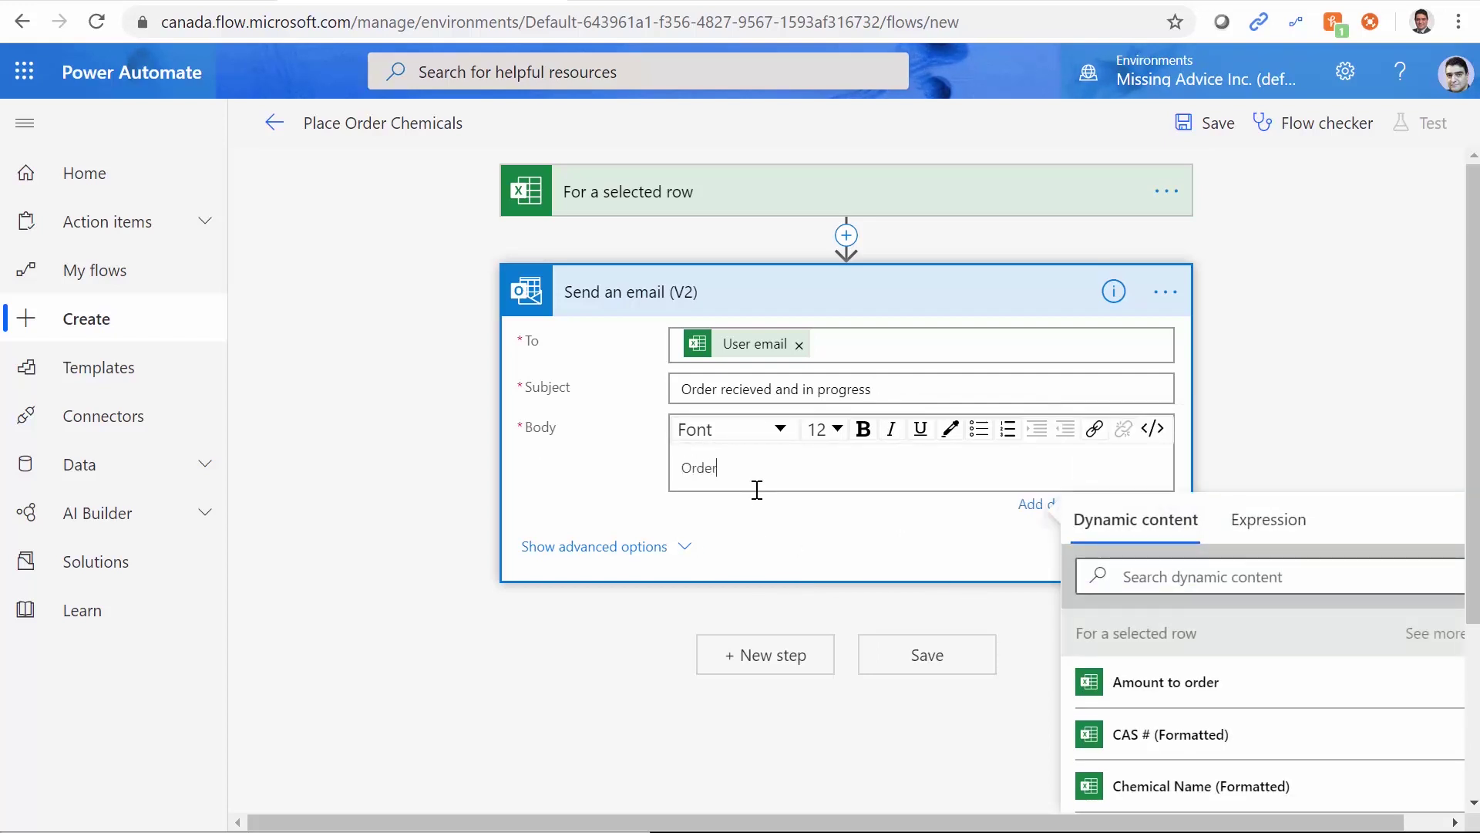
text(of)
click(1201, 786)
scroll(1125, 436, down, 3)
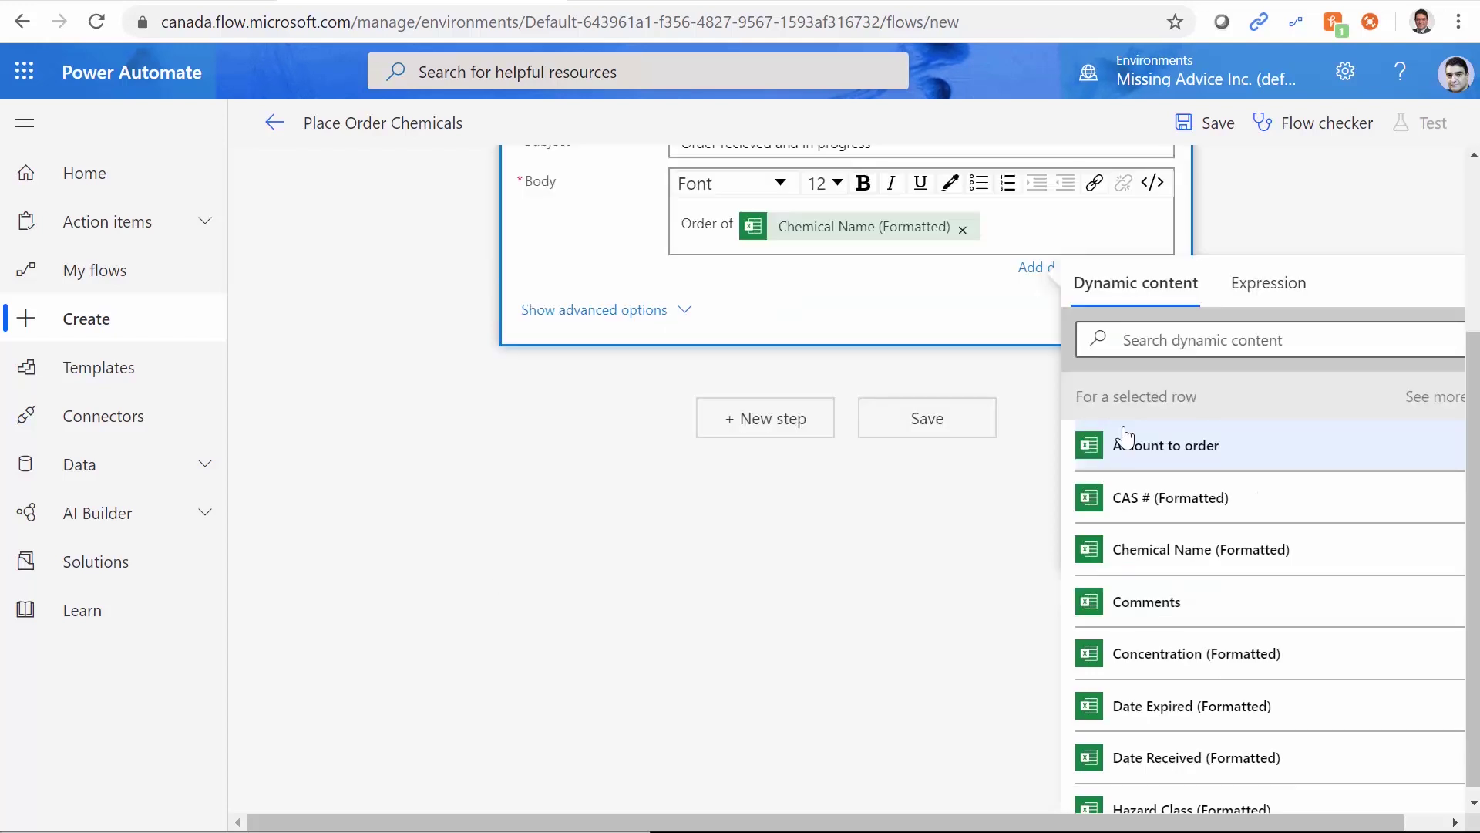
key(Return)
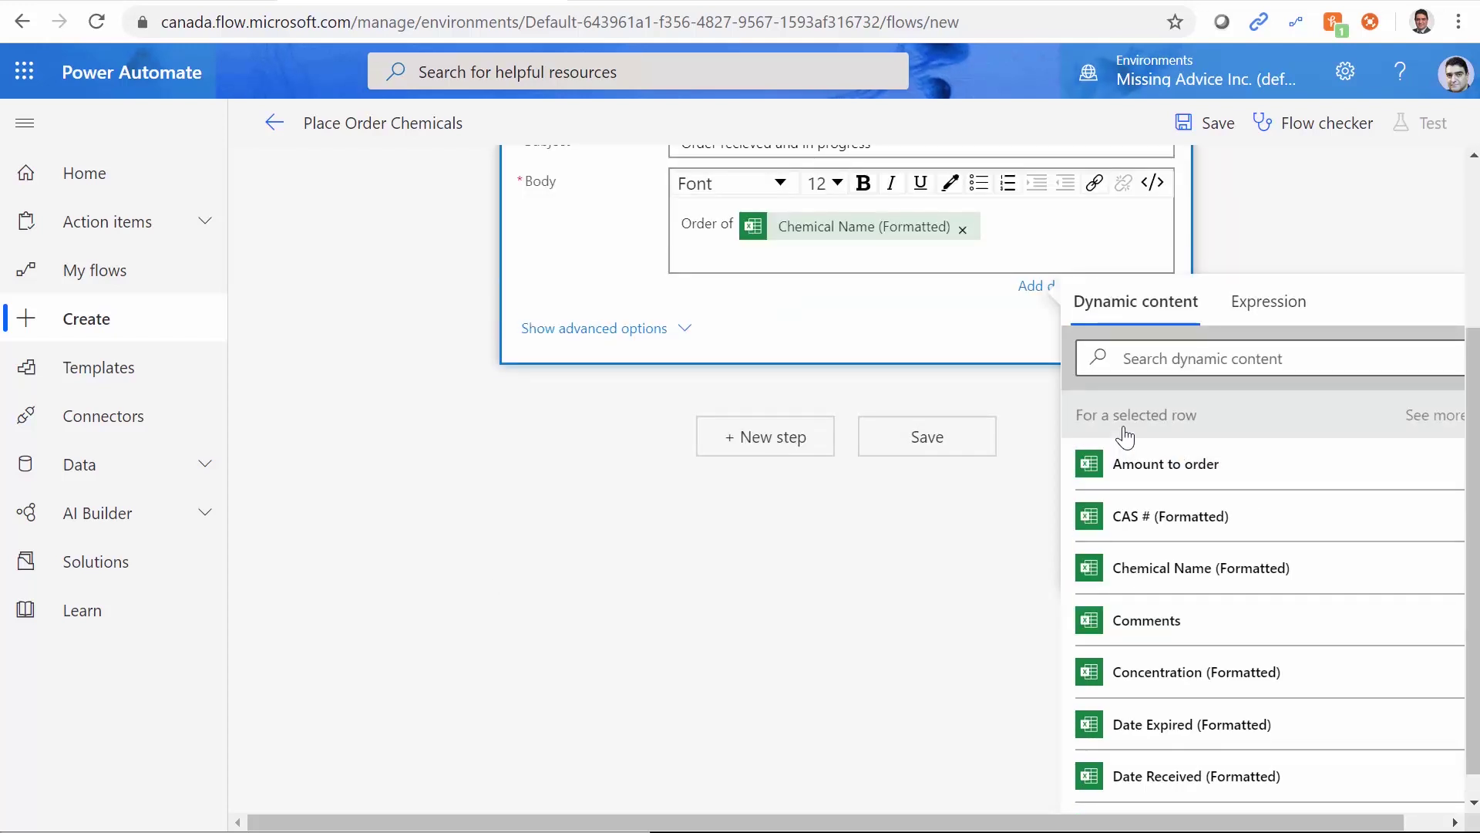
text(Amount:)
click(1140, 479)
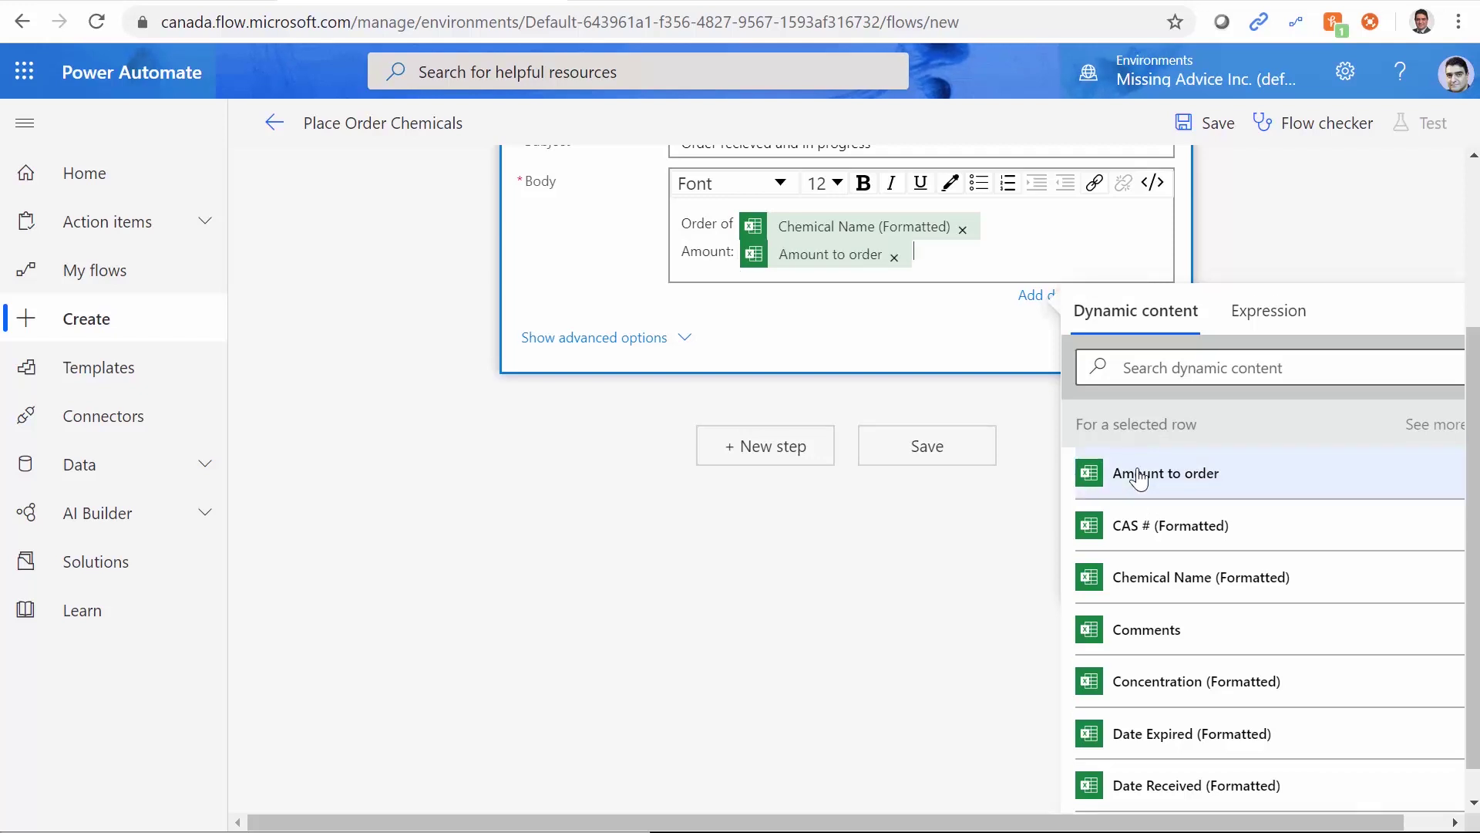
- Add "Comments:" and "CAS Number:" lines to the email body, filled with the Comments and CAS # (Formatted) dynamic values
key(Return)
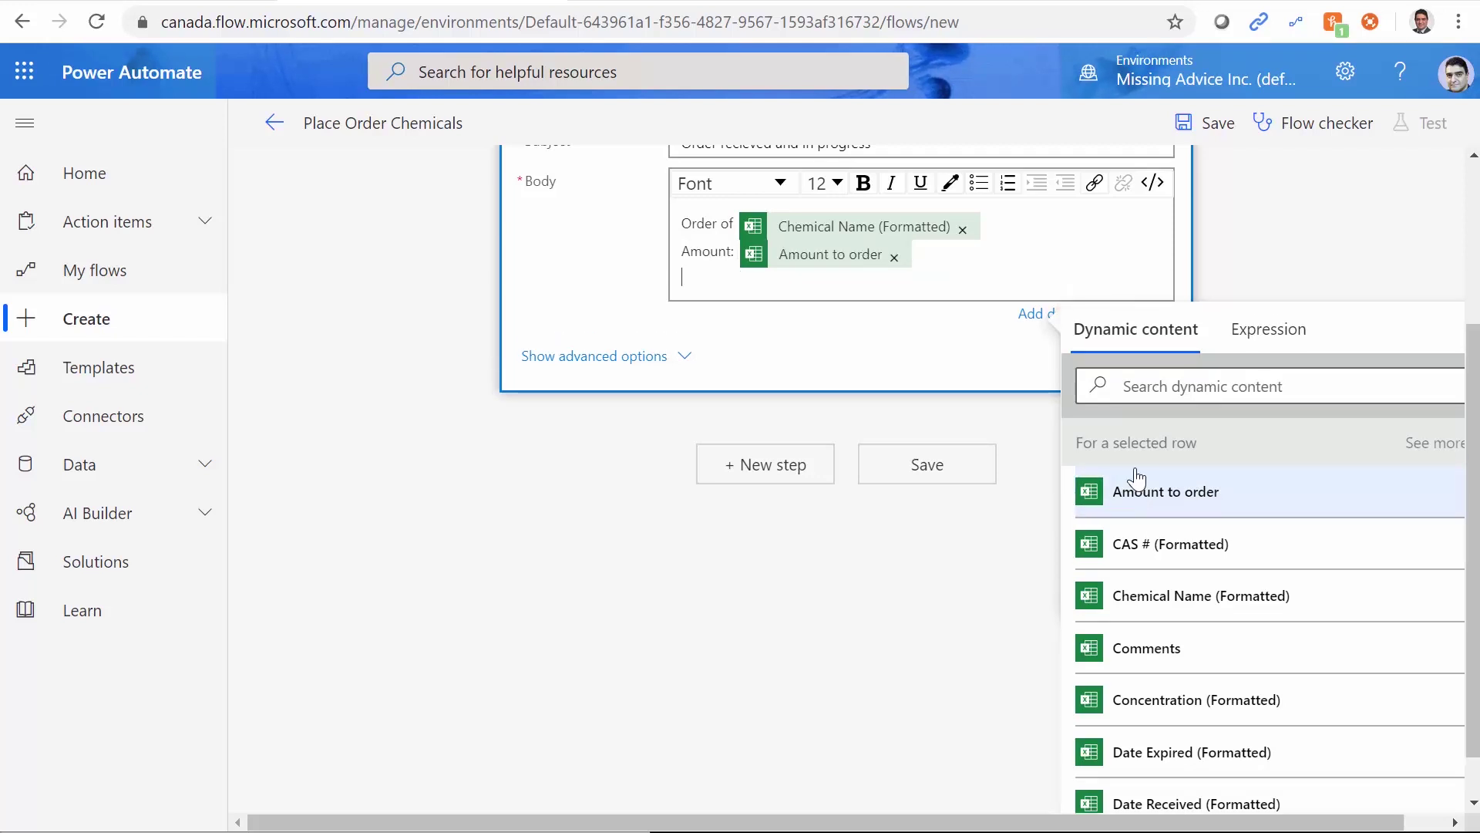
text(Comments:)
click(1215, 657)
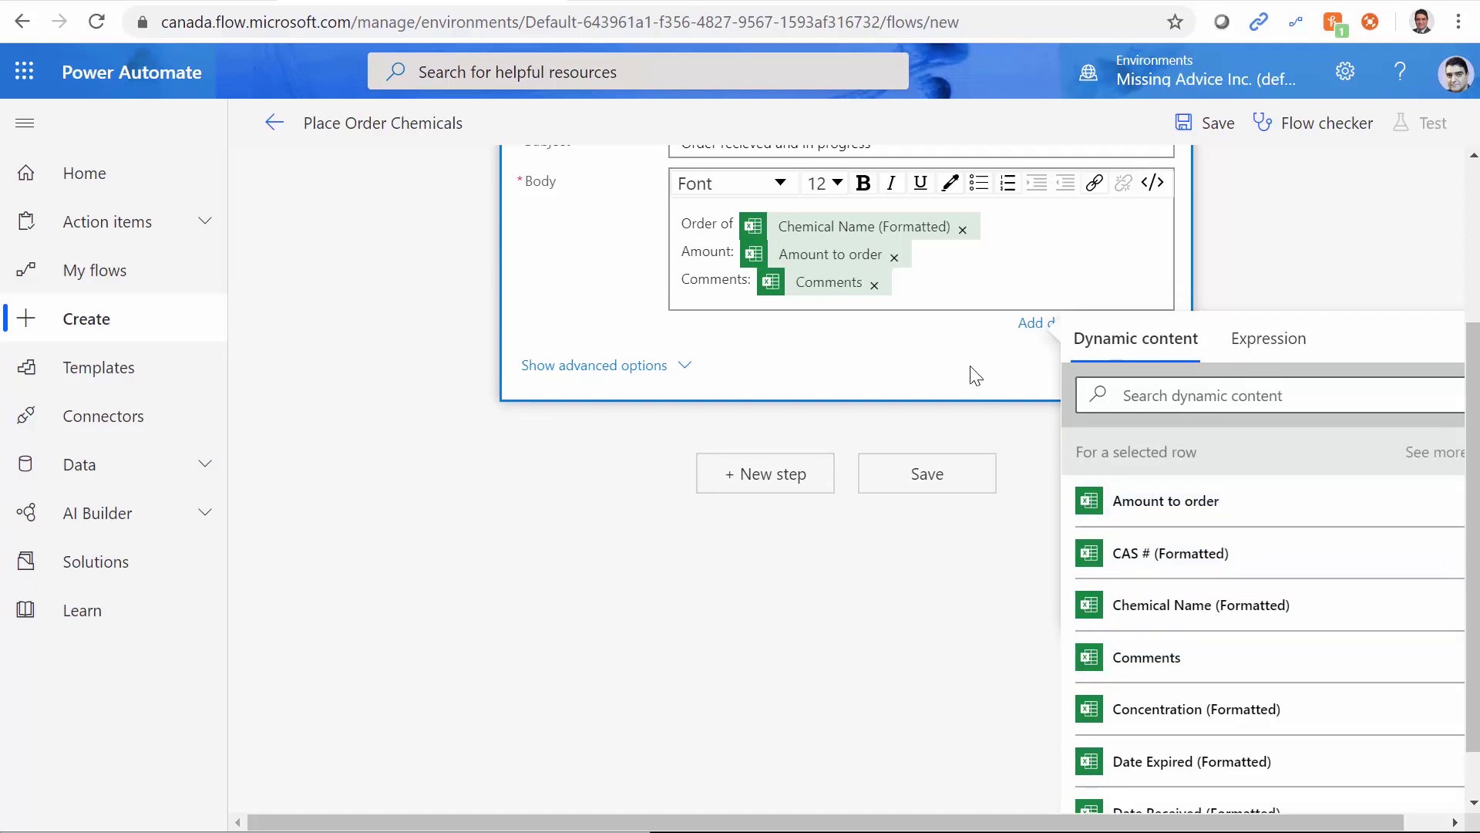
key(Return)
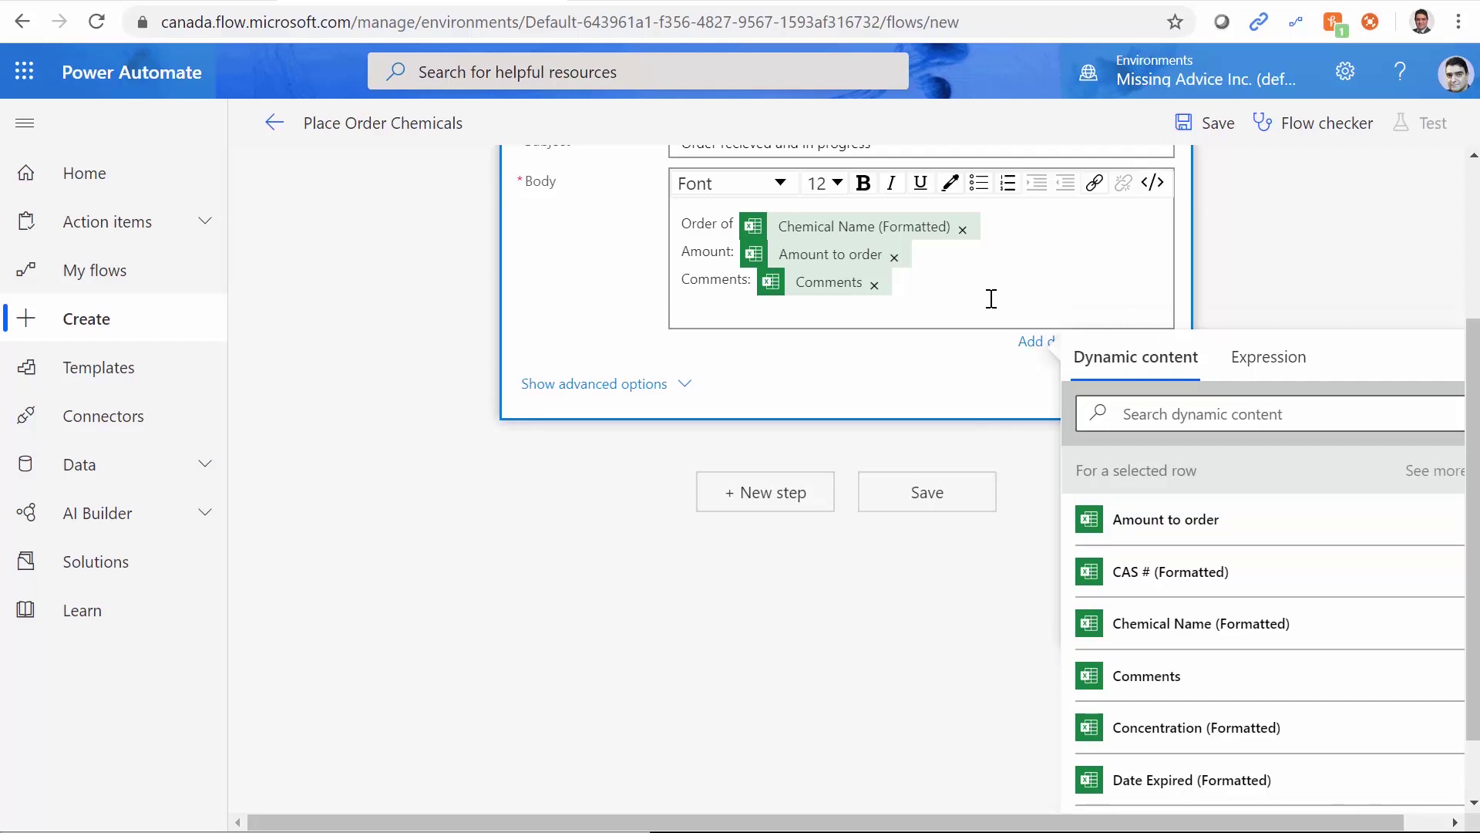
text(CAS Number:)
click(1226, 580)
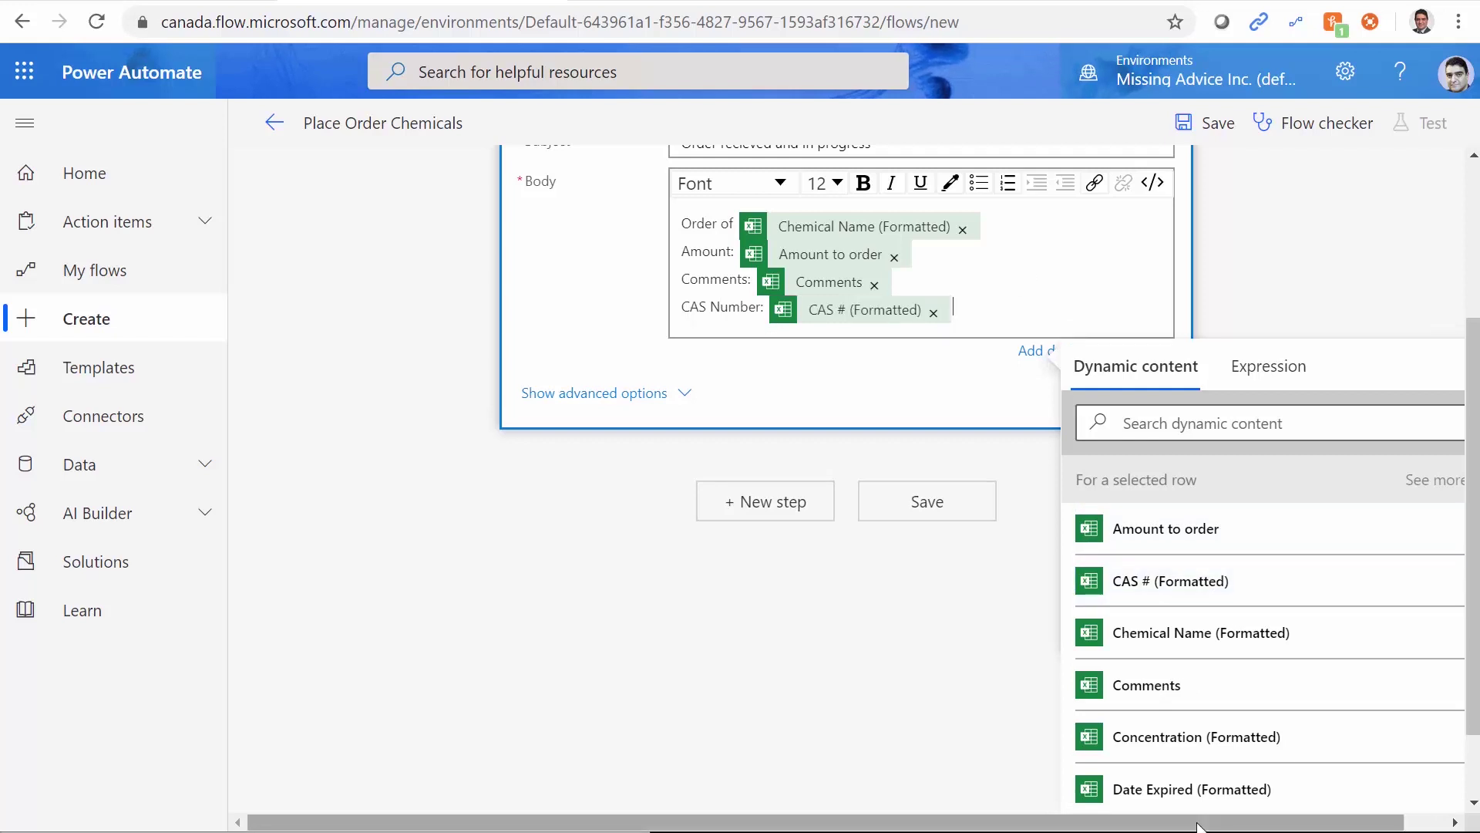
- End the email body with "We will update you once the order is complete." and save the flow
key(Return)
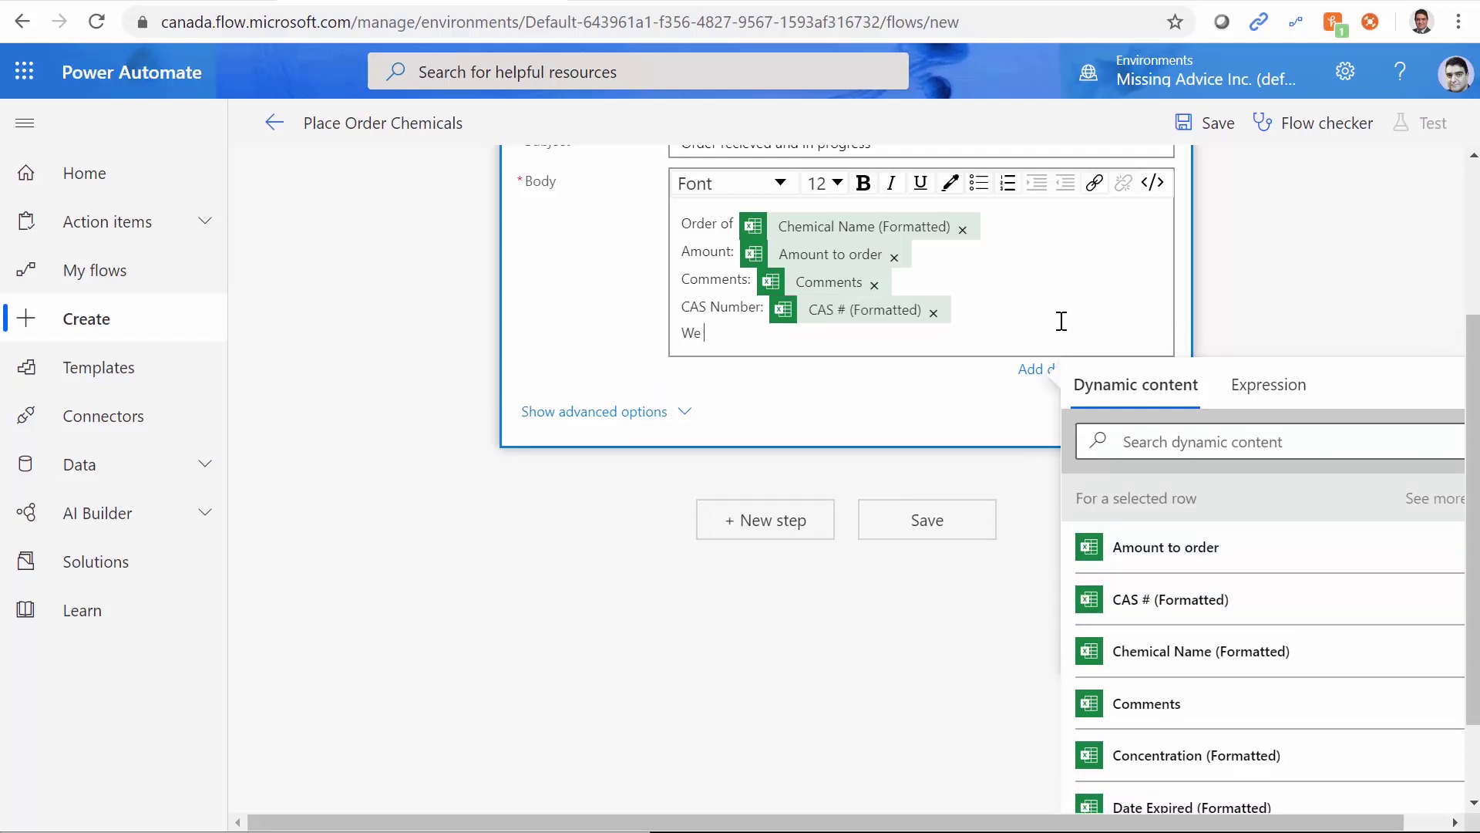
text(We will update you once the order is complete.)
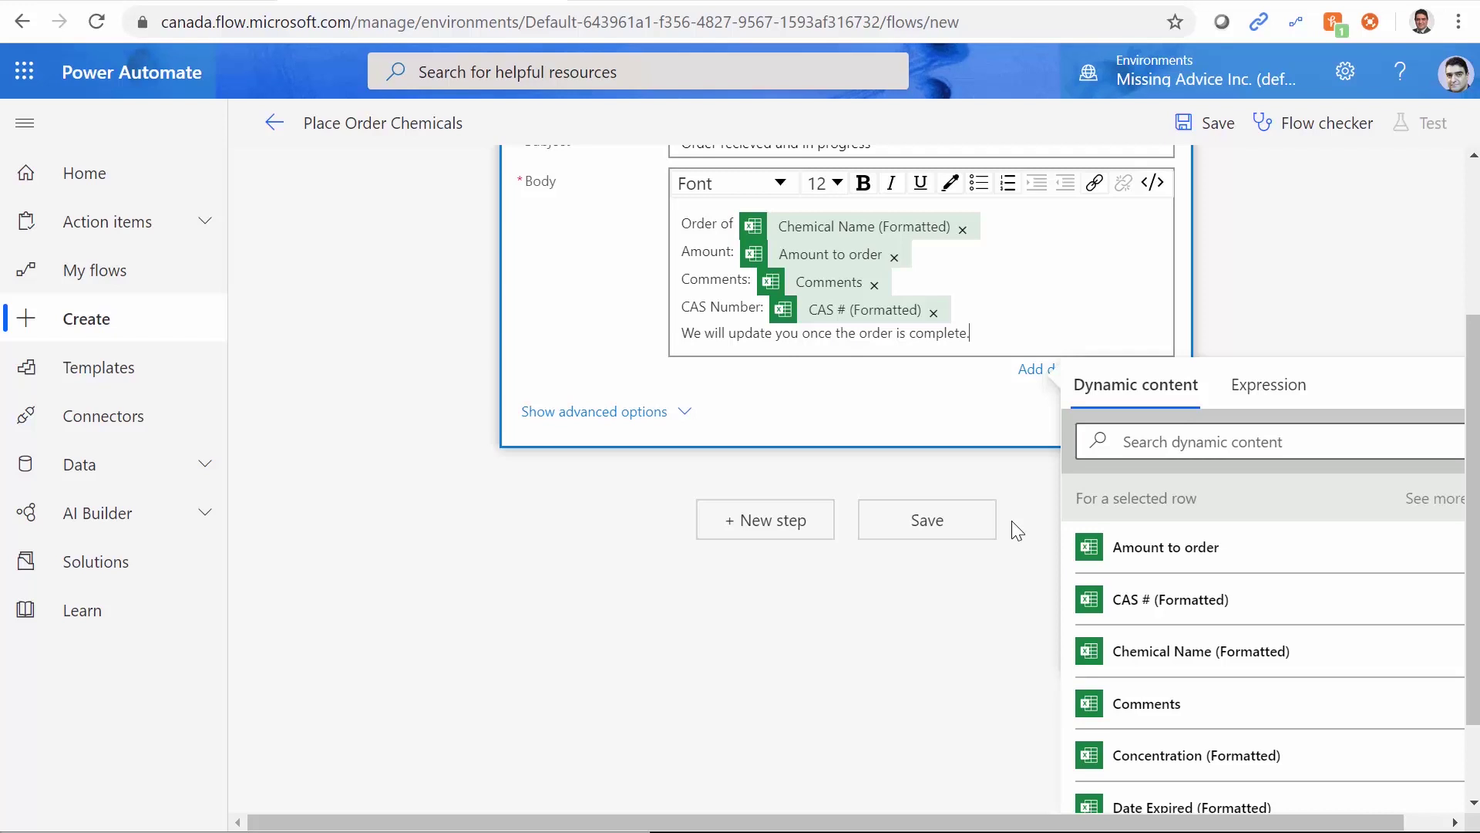
scroll(583, 678, up, 3)
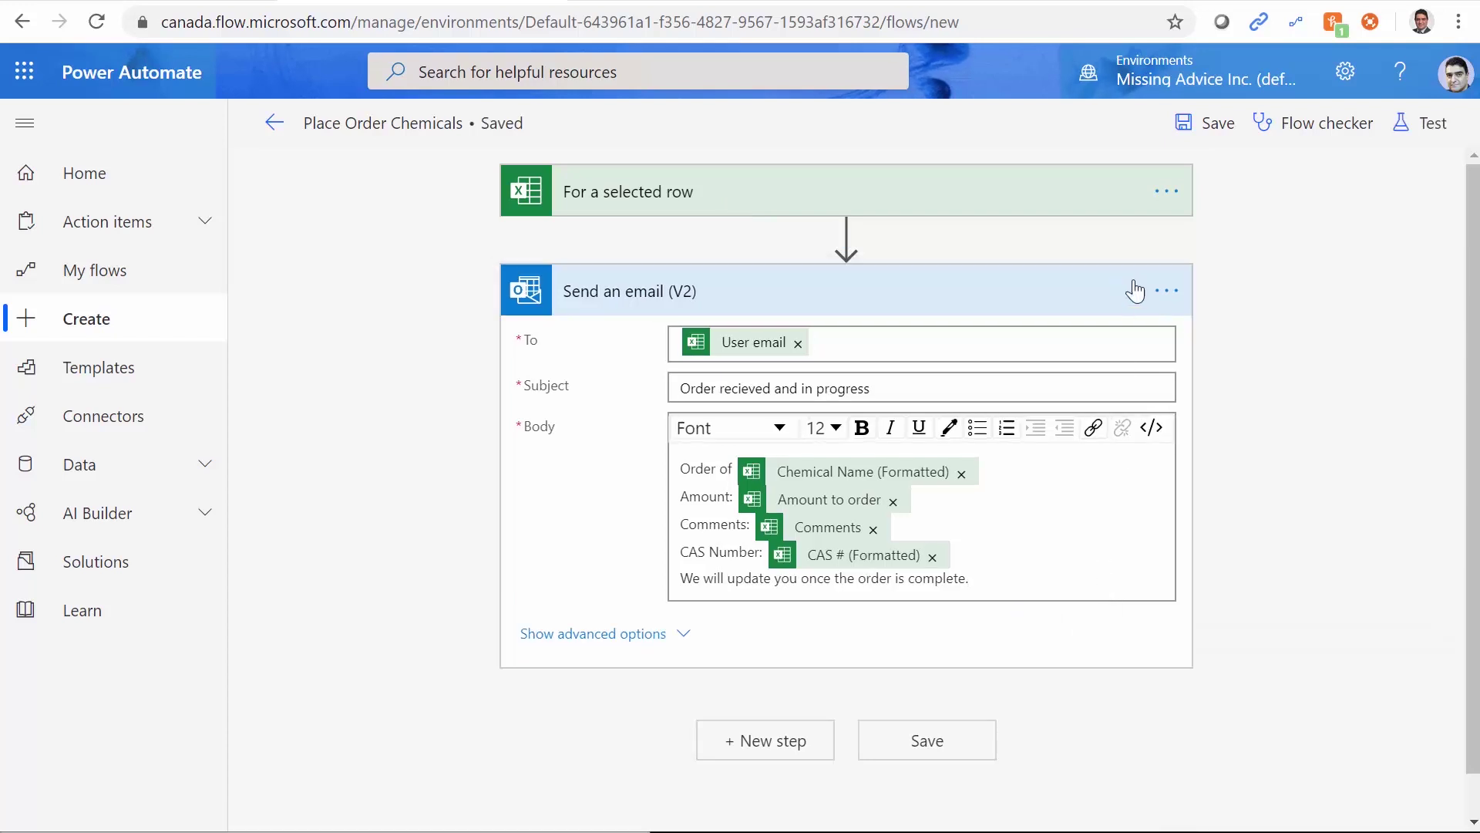
click(1197, 139)
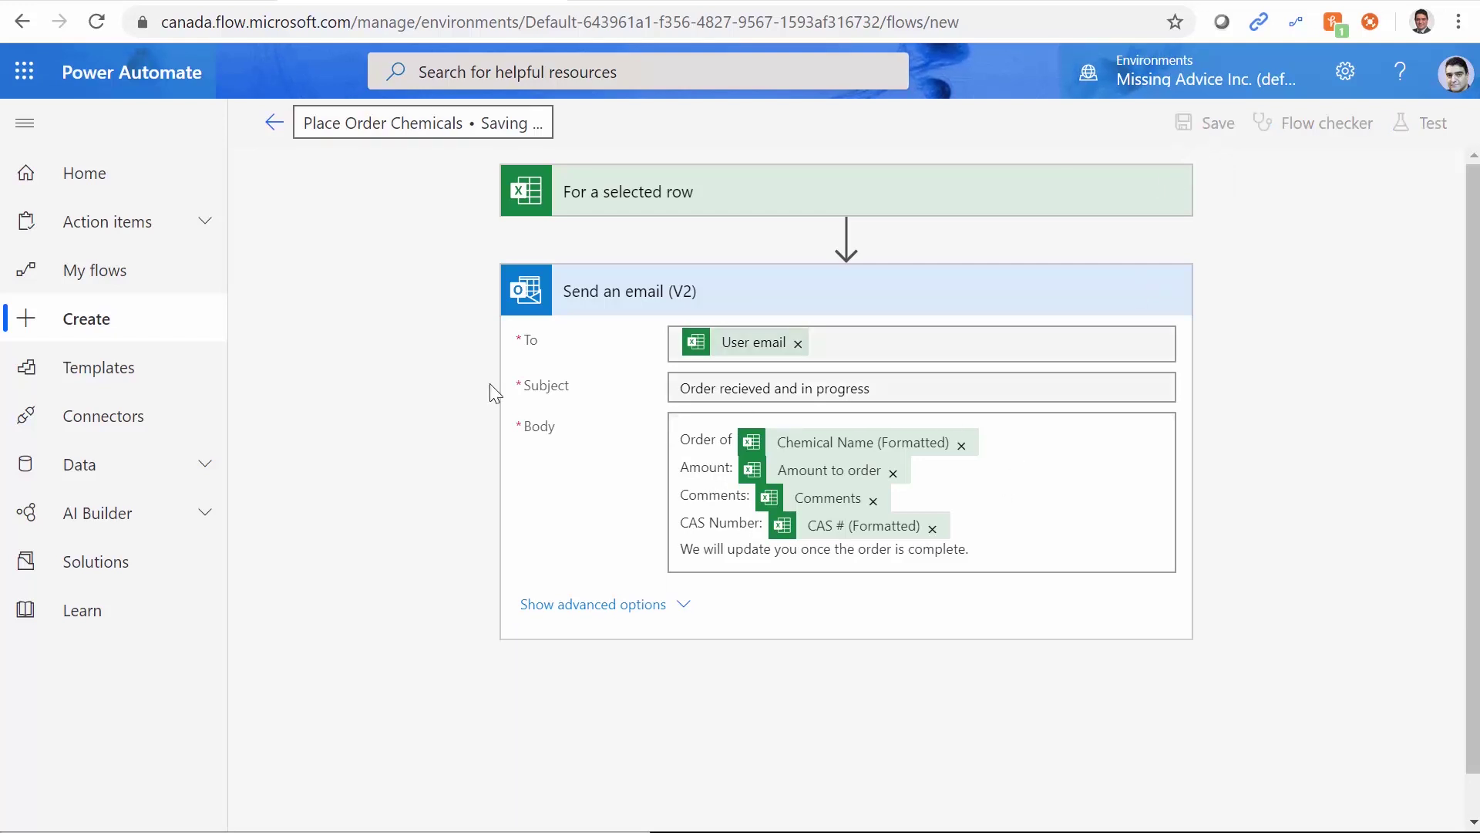
- Switch to the SharePoint document library and open ChemicalsInventory.xlsx in the desktop Excel app with editing enabled
click(173, 2)
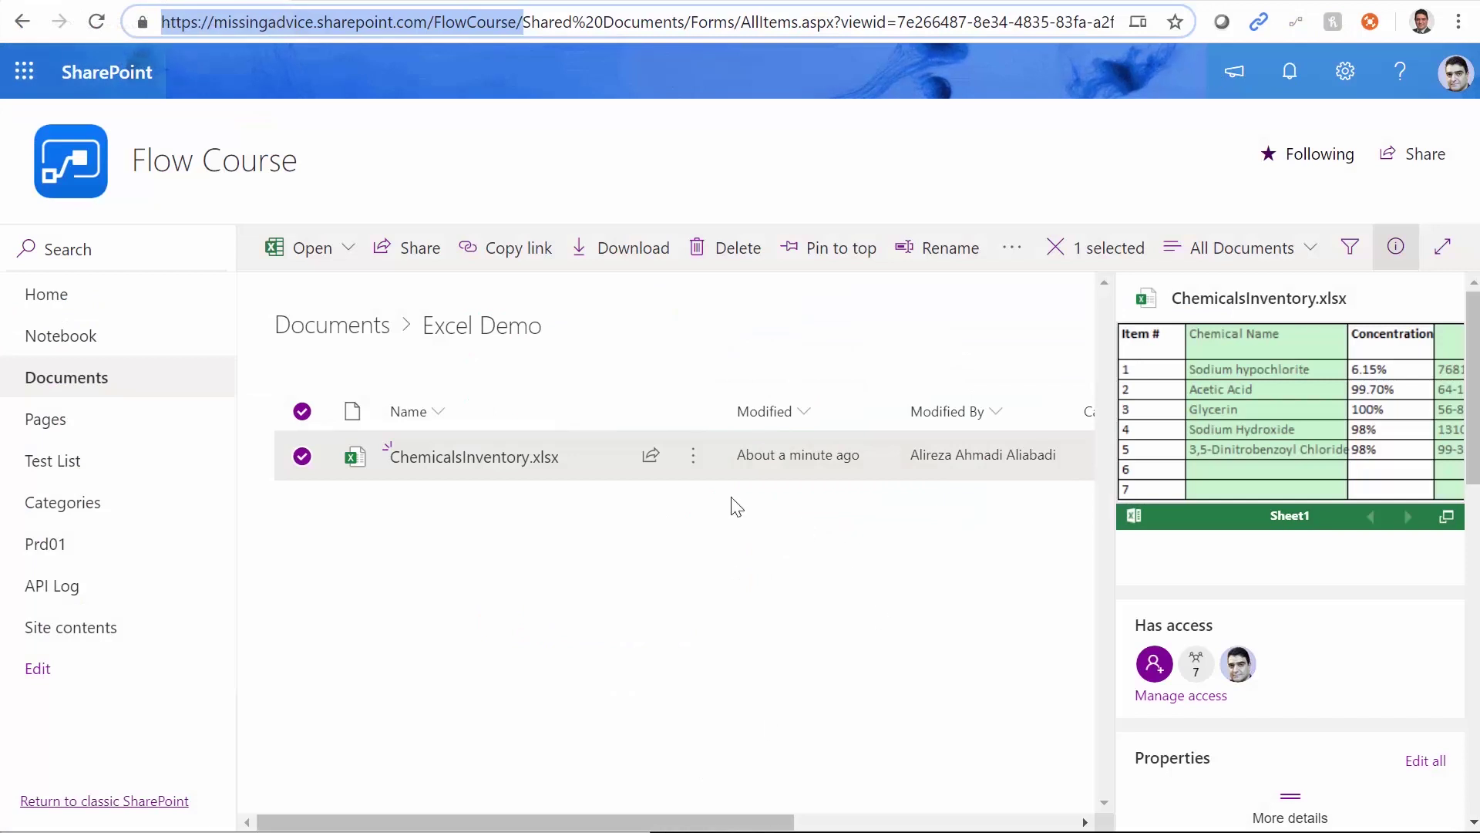
click(693, 465)
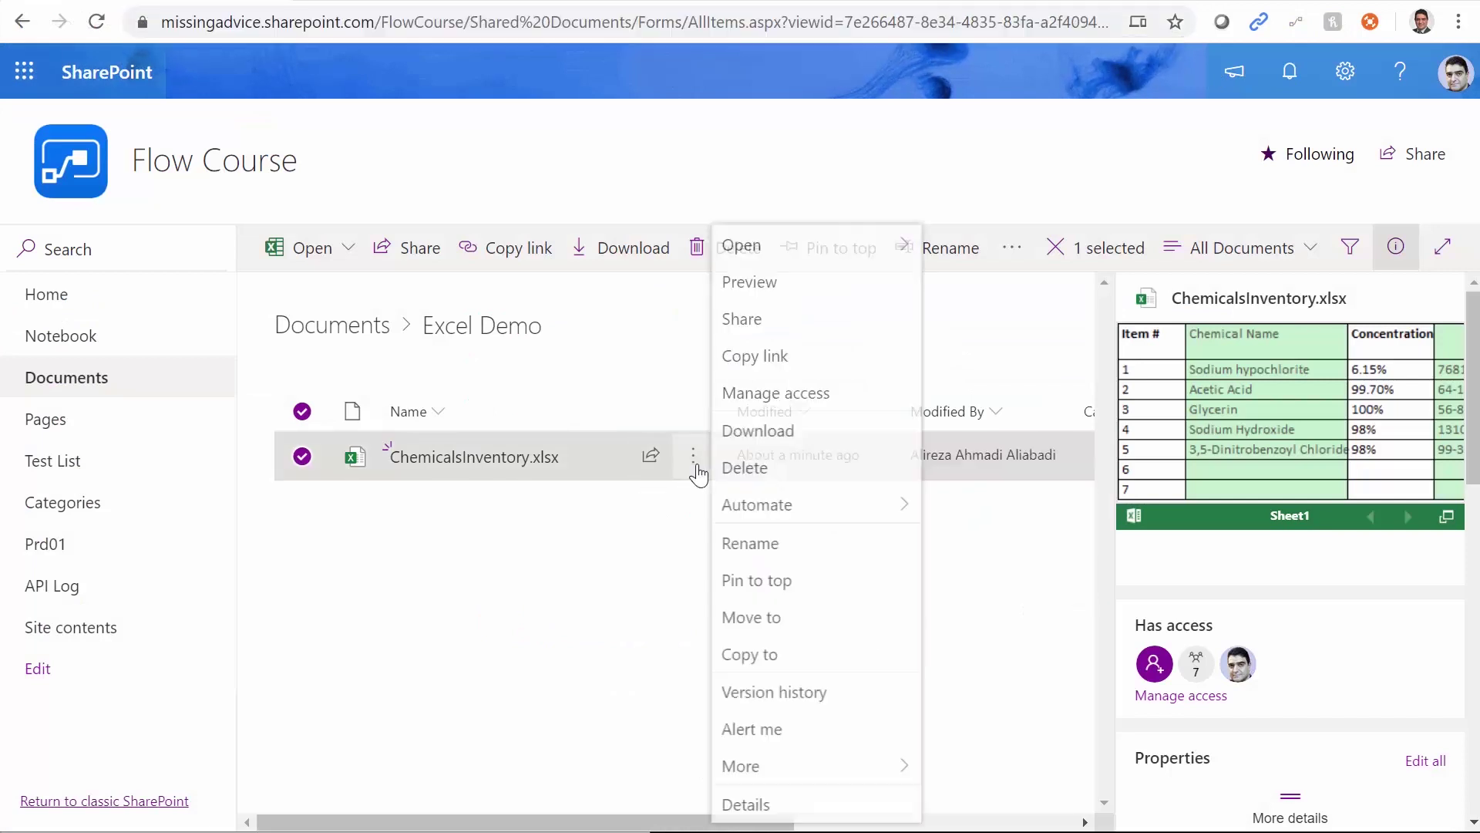
mouse_move(829, 245)
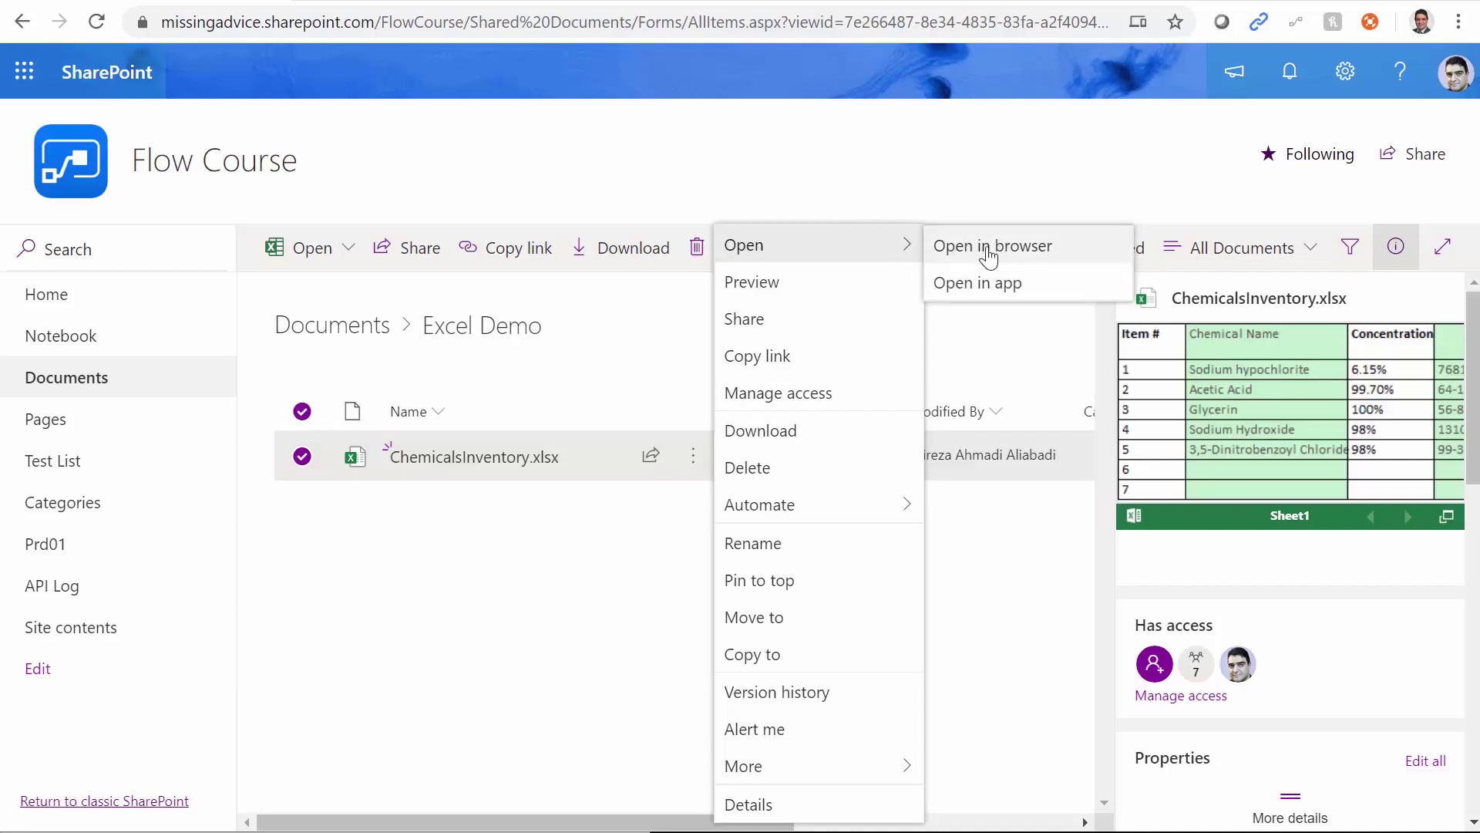
click(988, 293)
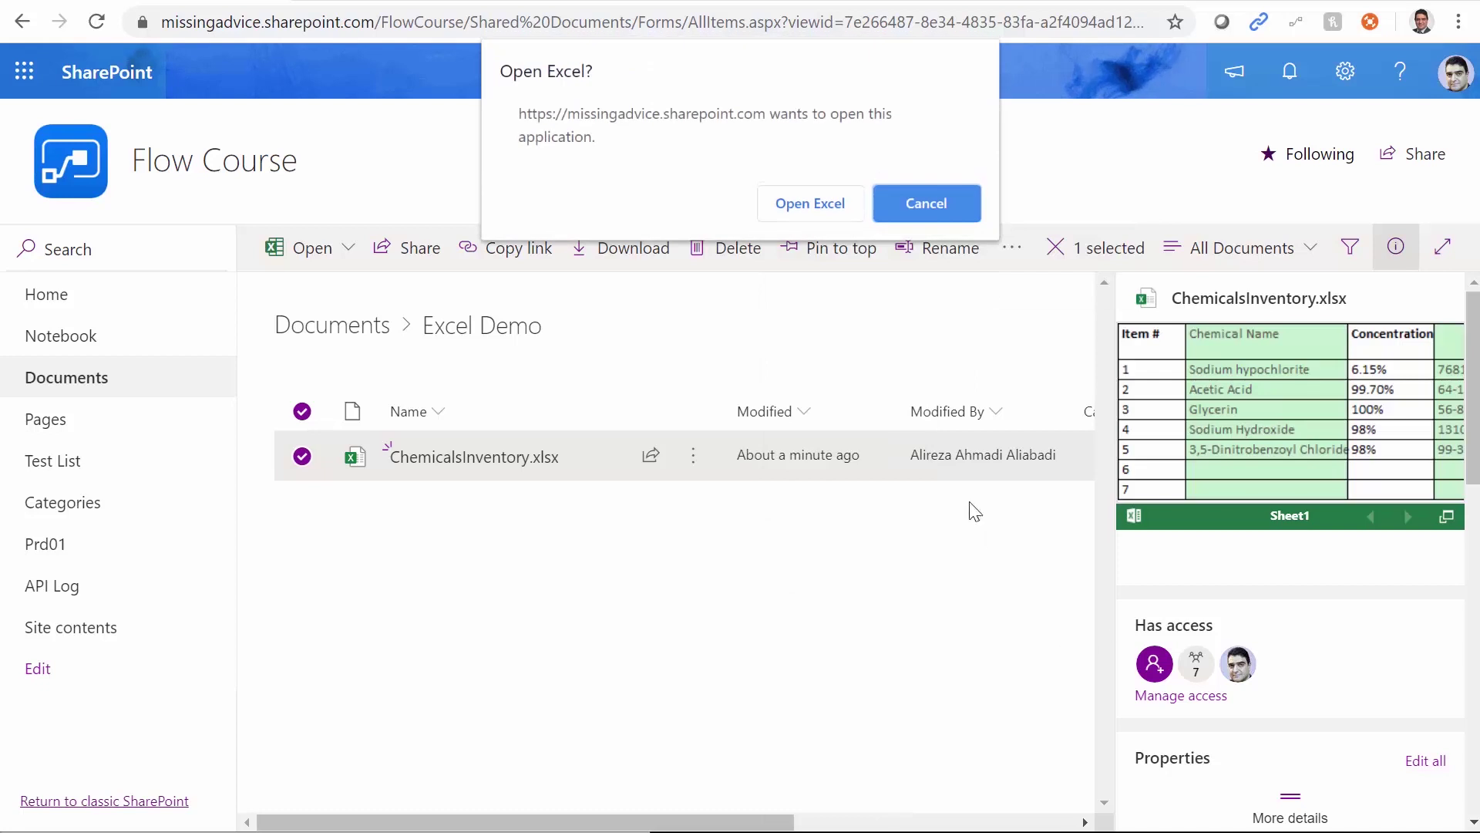
click(809, 205)
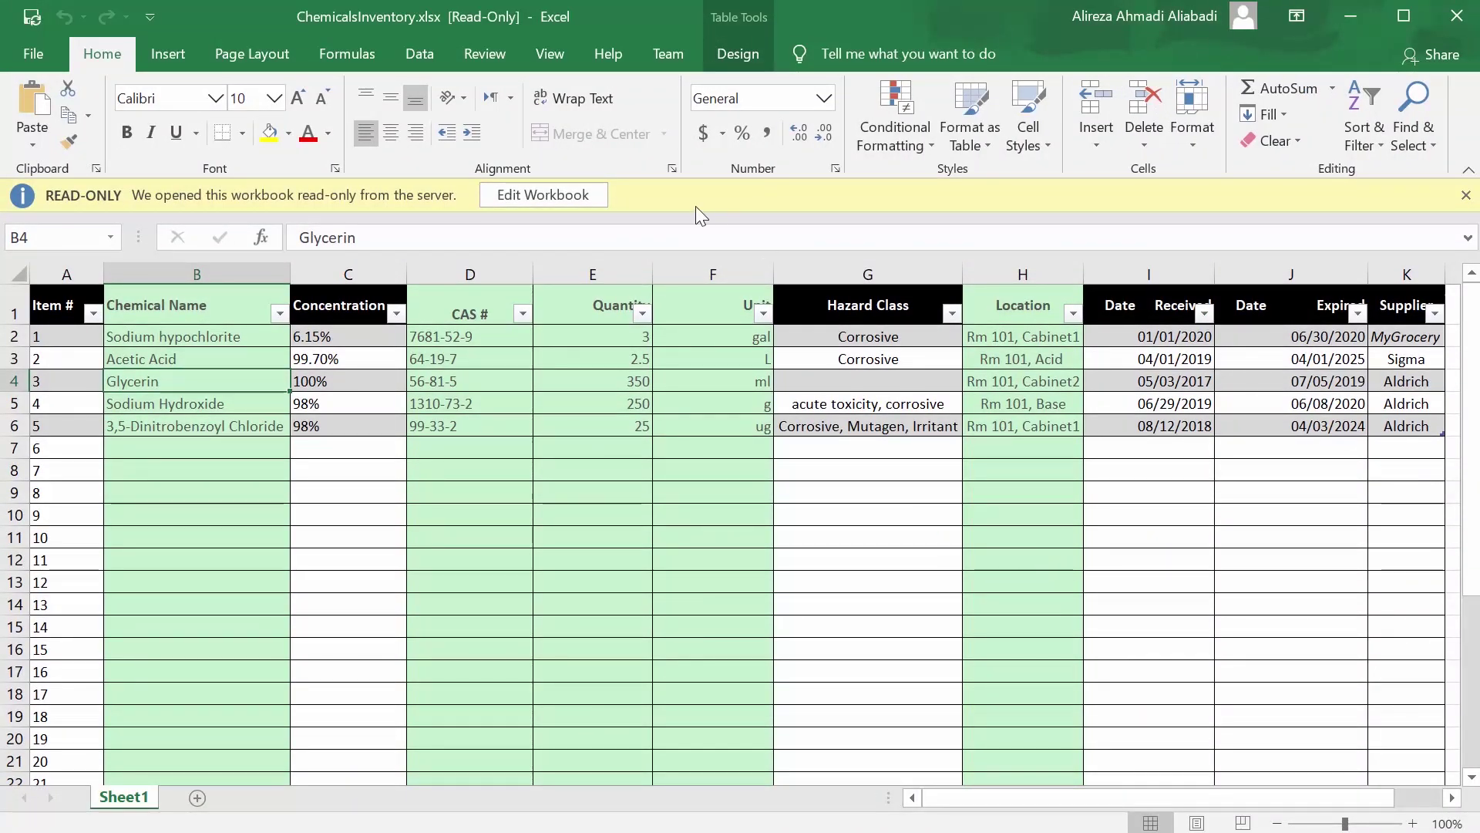
click(537, 192)
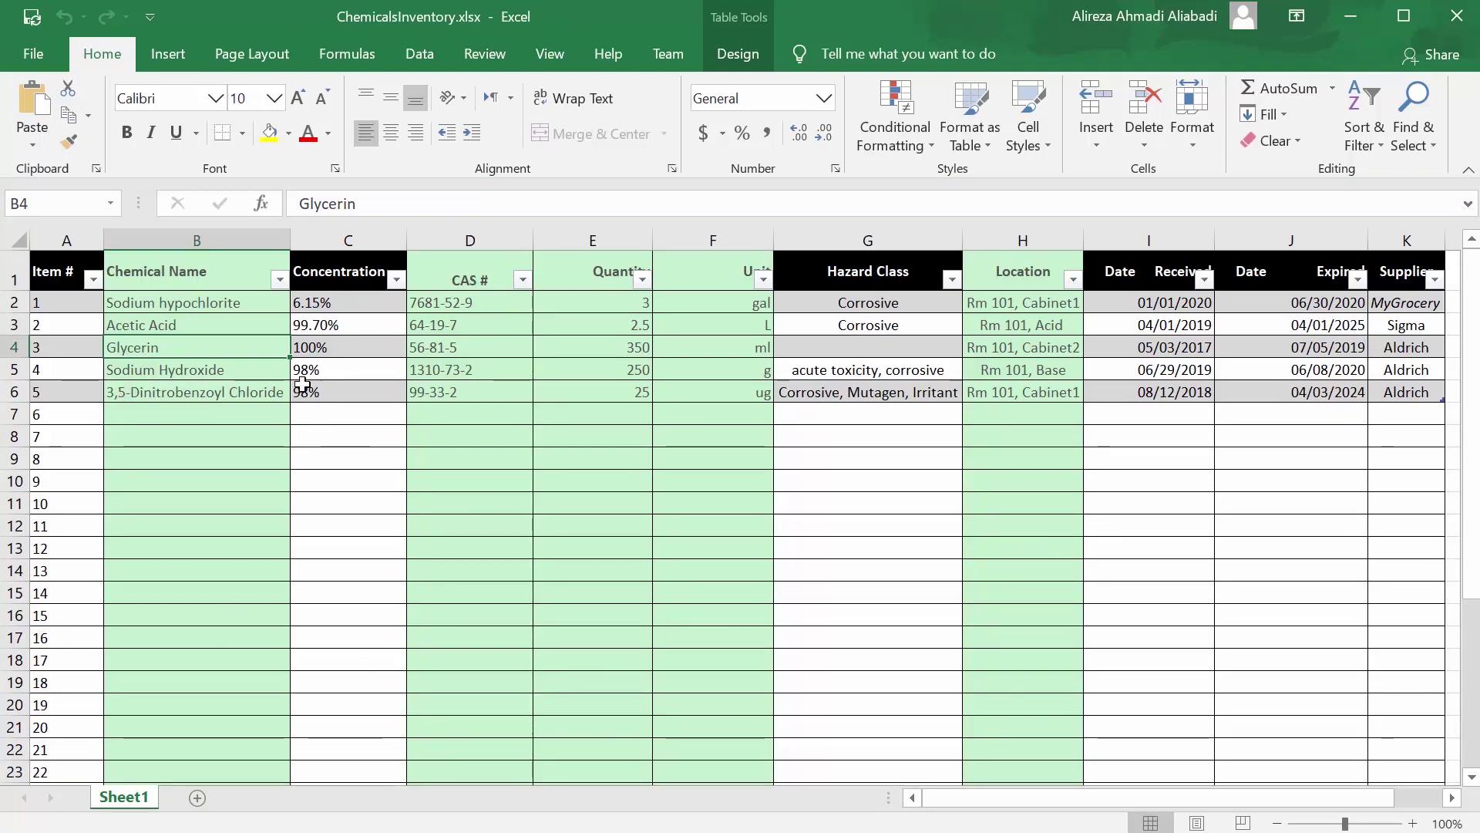
- Start the Place Order Chemicals flow for the Acetic Acid row and accept its Excel Online and Outlook connections
click(135, 326)
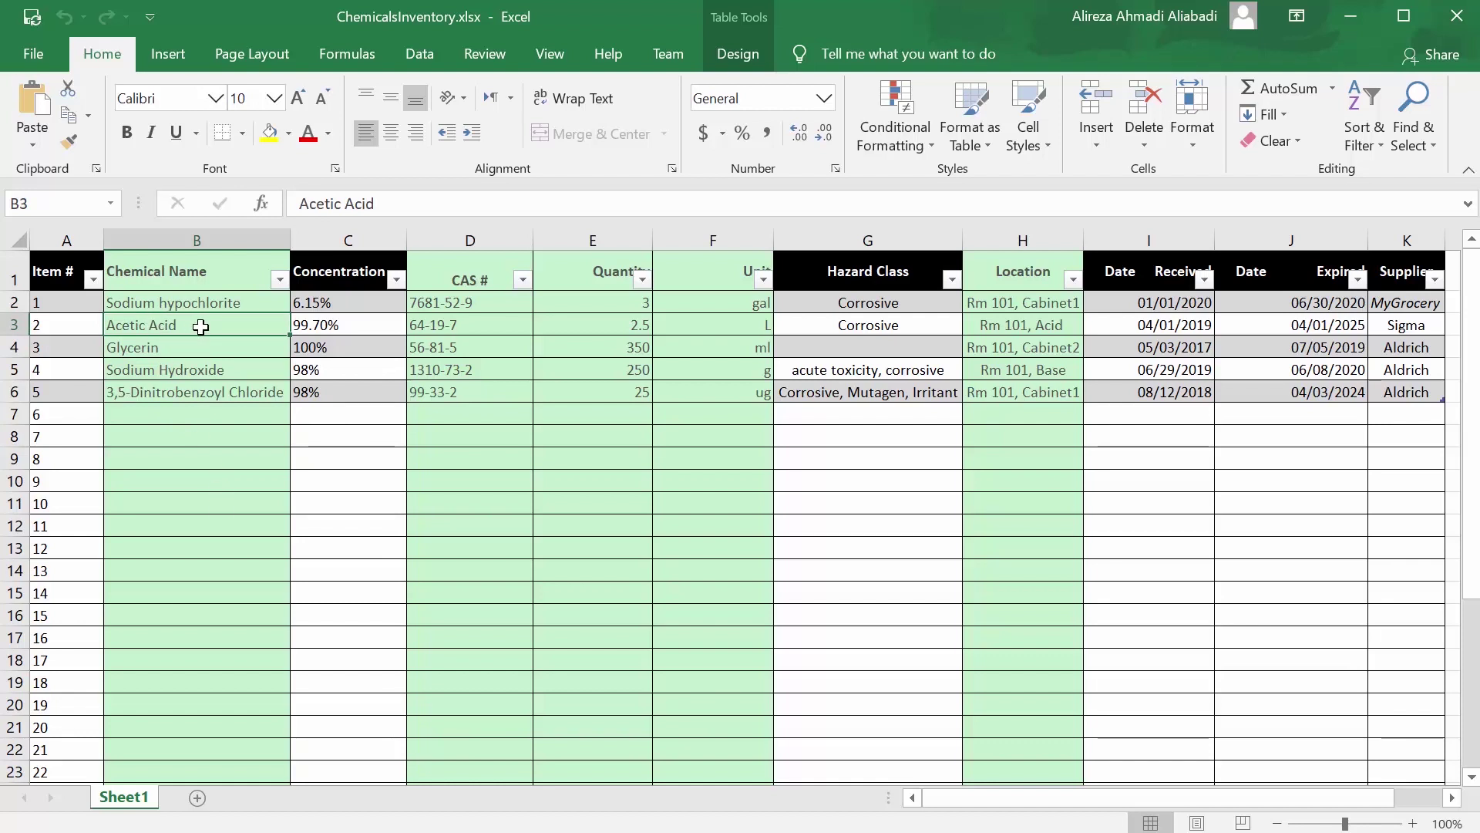
click(409, 62)
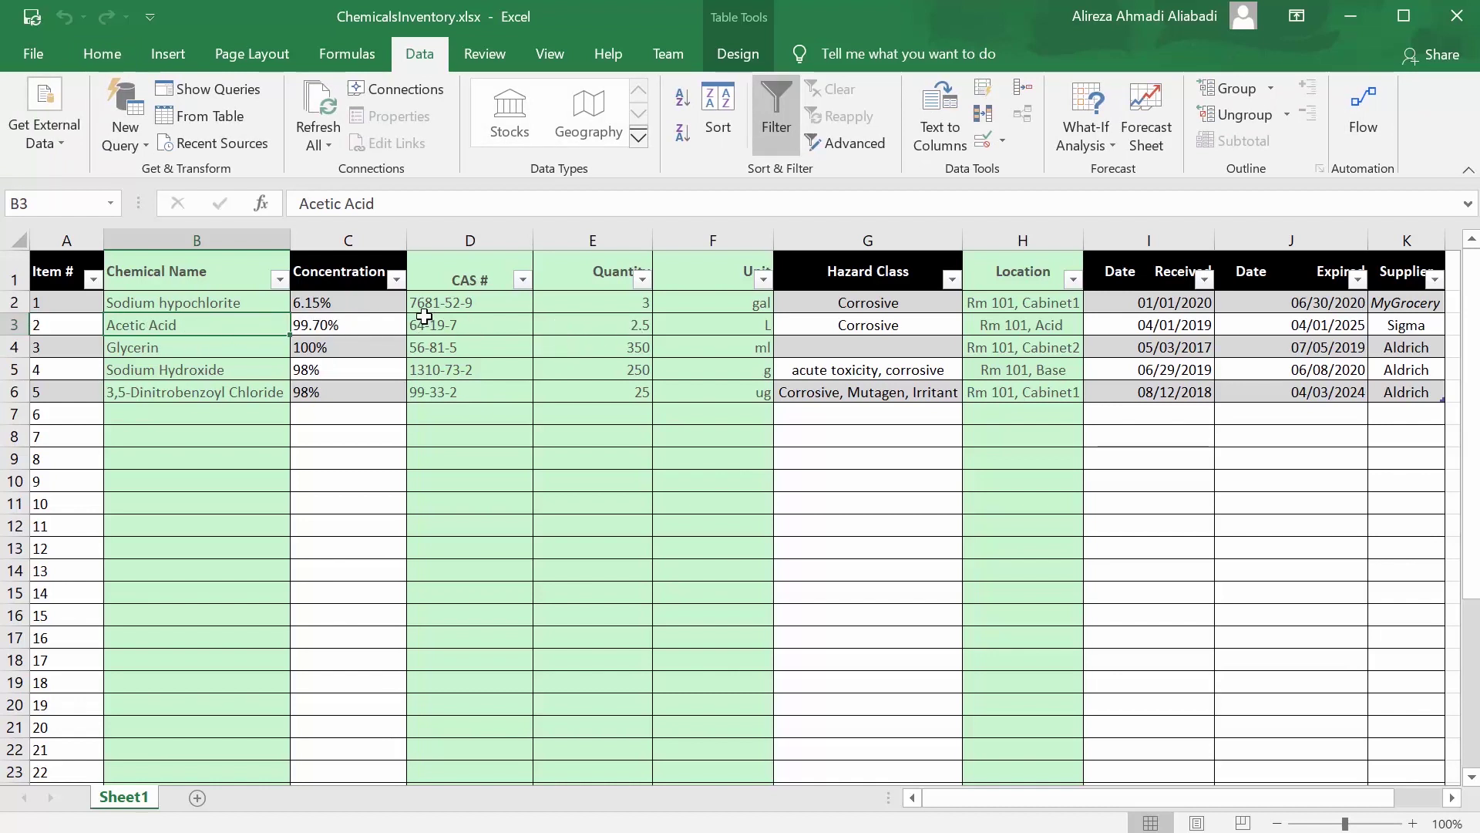
click(1363, 114)
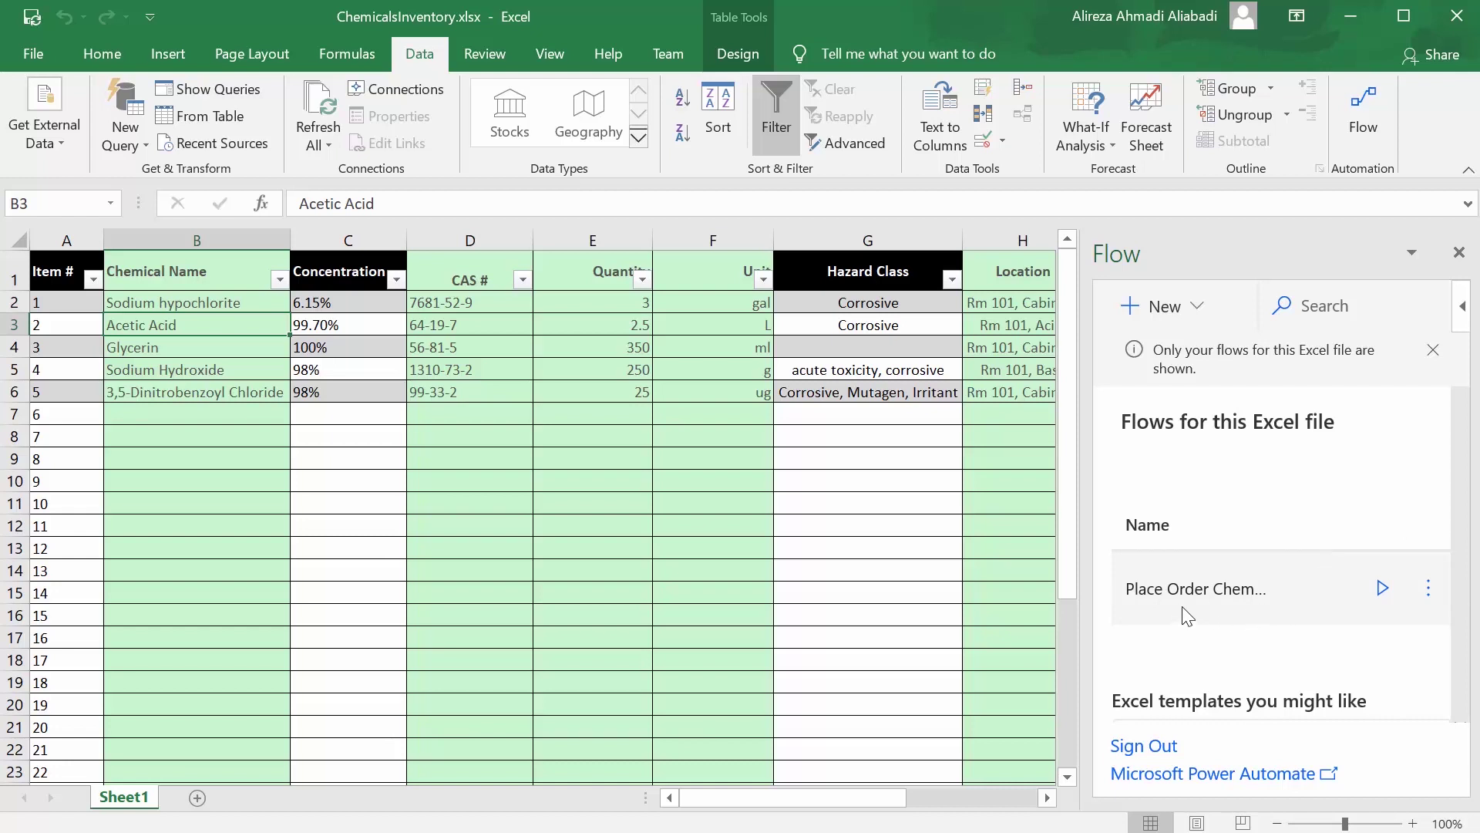
click(1379, 591)
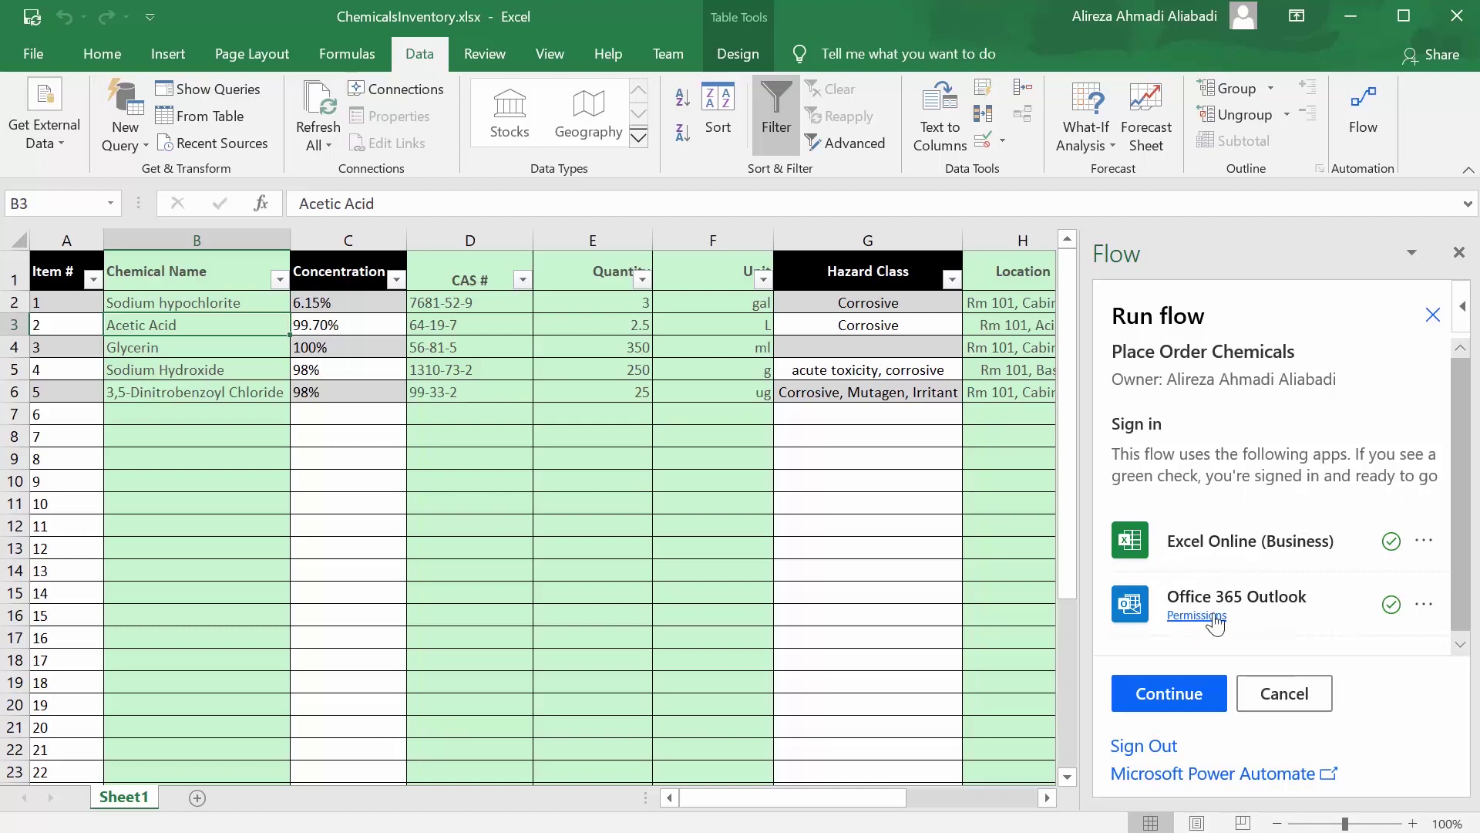
click(1191, 696)
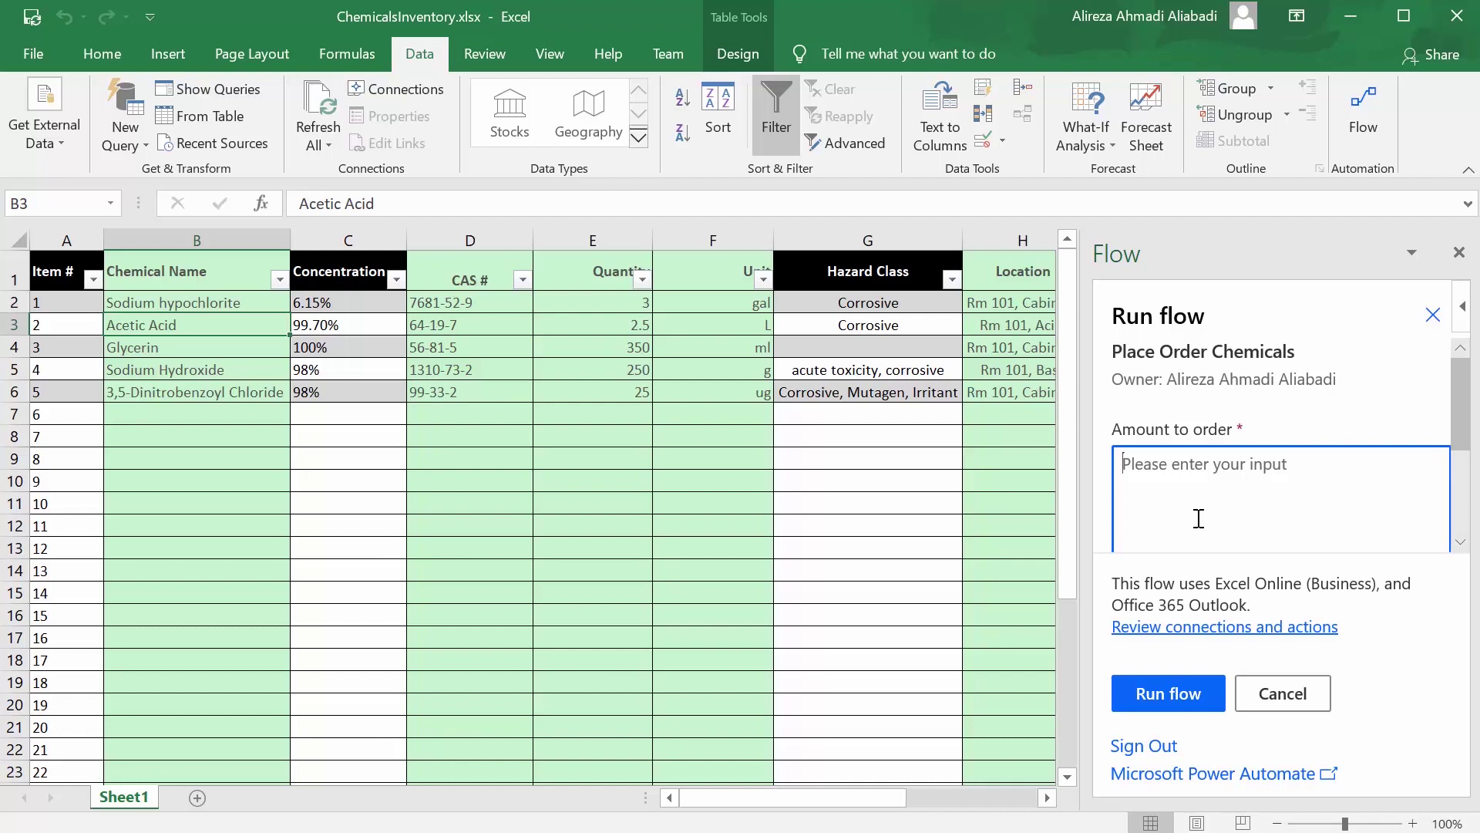
- Set Amount to order to "12 Litters" and Comments to "We have a special order from our client this month. So this order is urgent."
text(12 Lit)
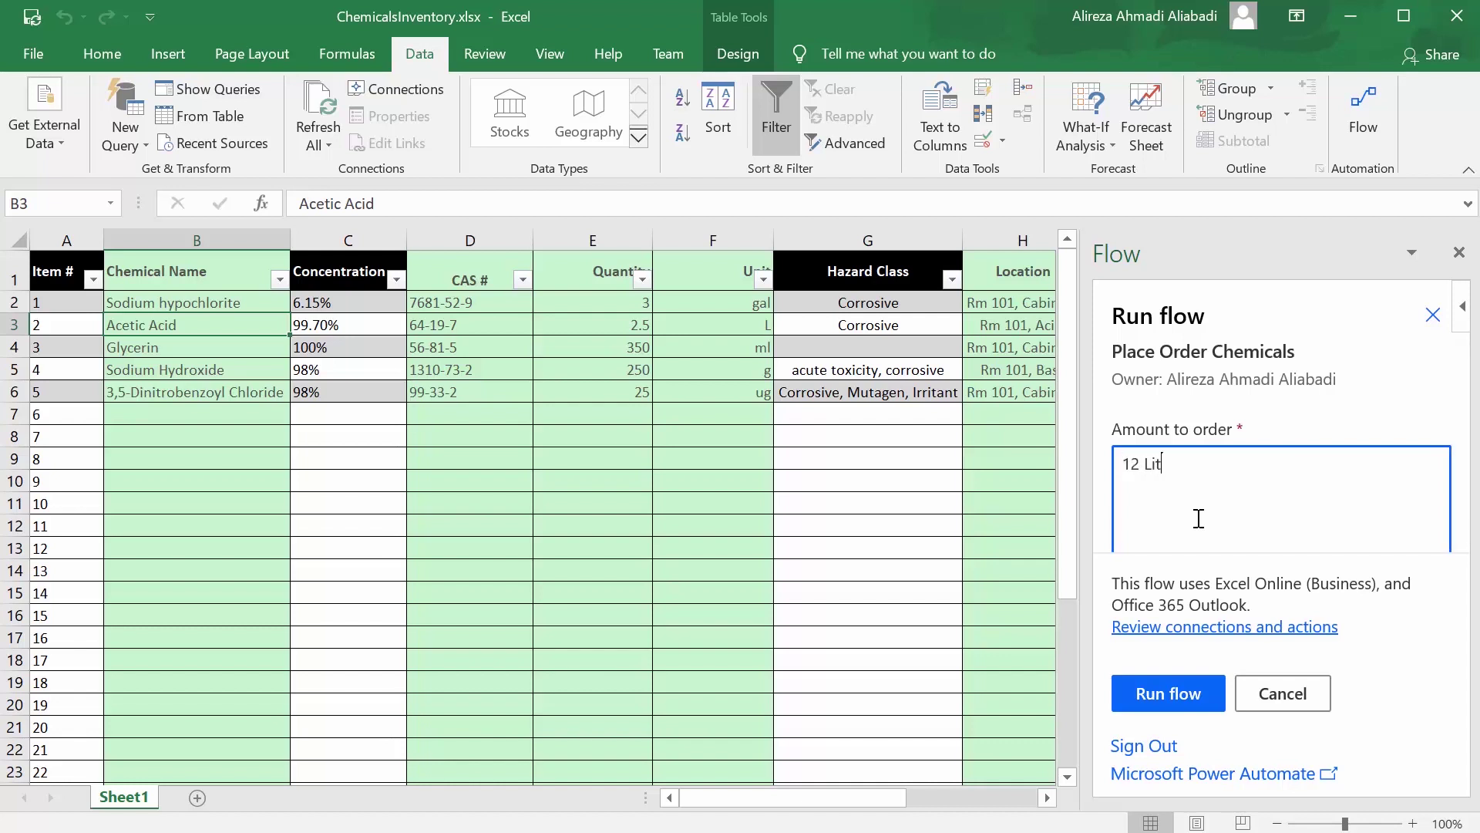
text(ters)
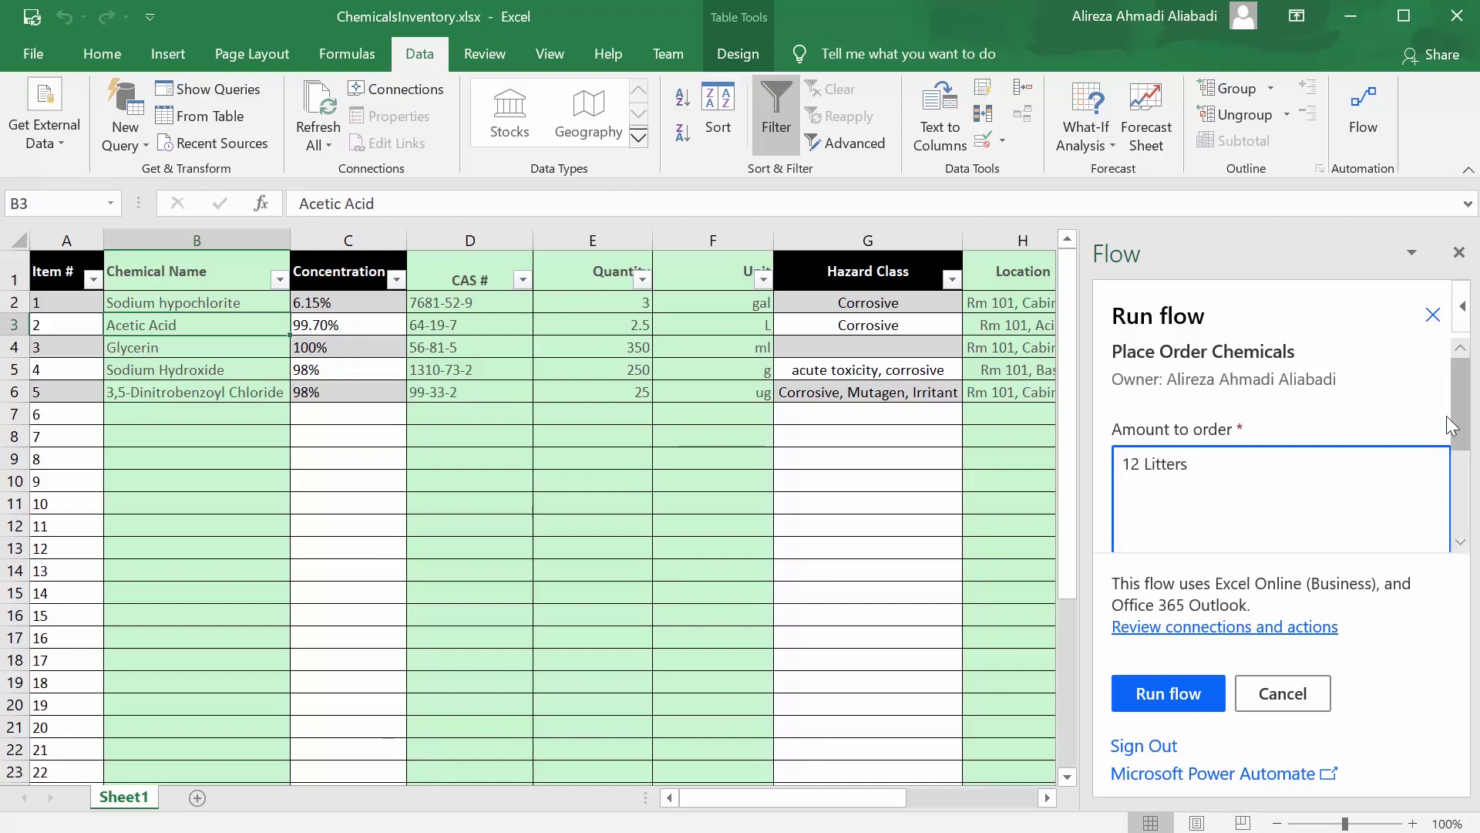
drag(1456, 397, 1452, 486)
click(1333, 450)
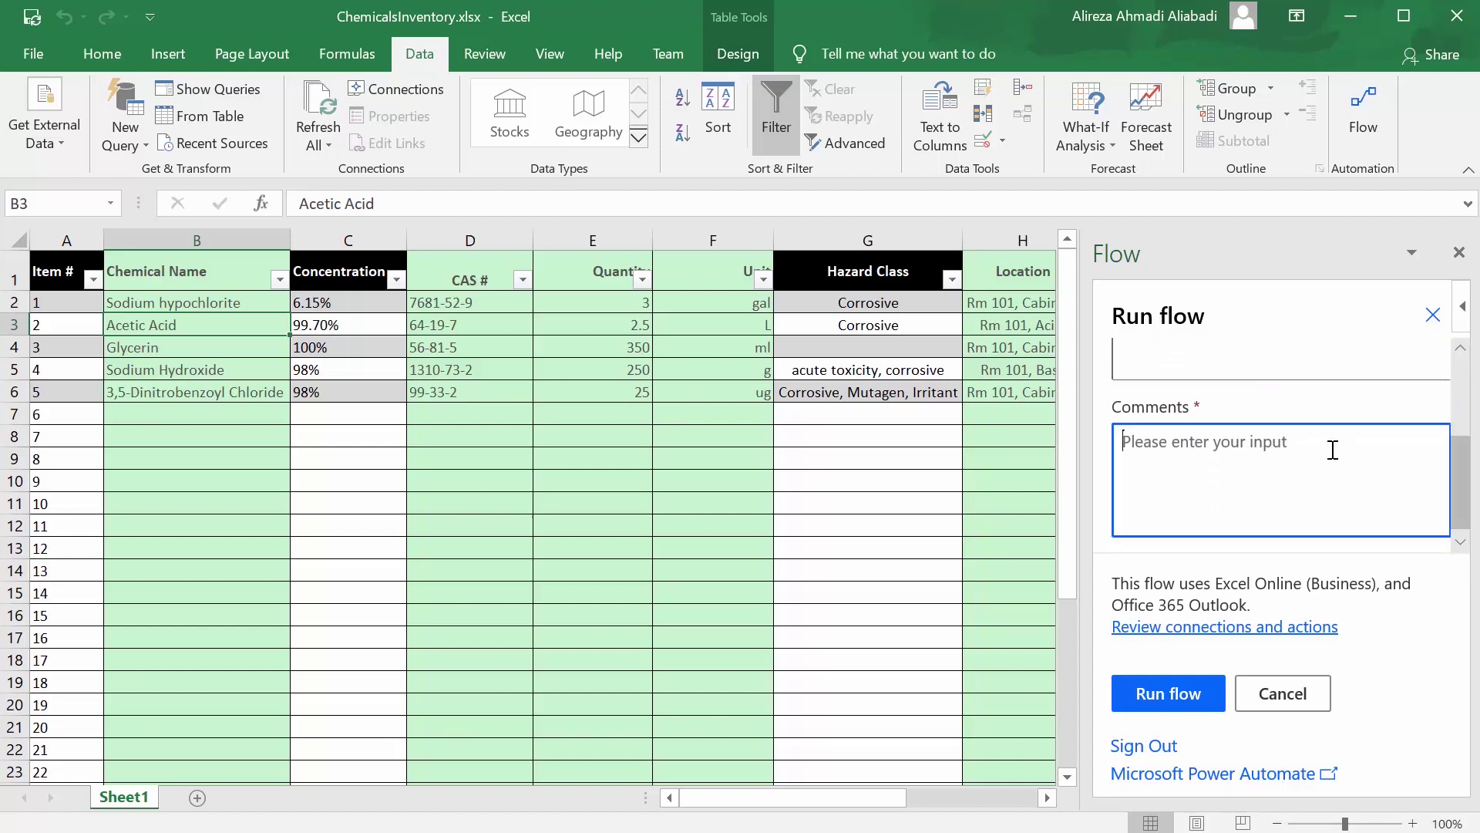
text(We hacv)
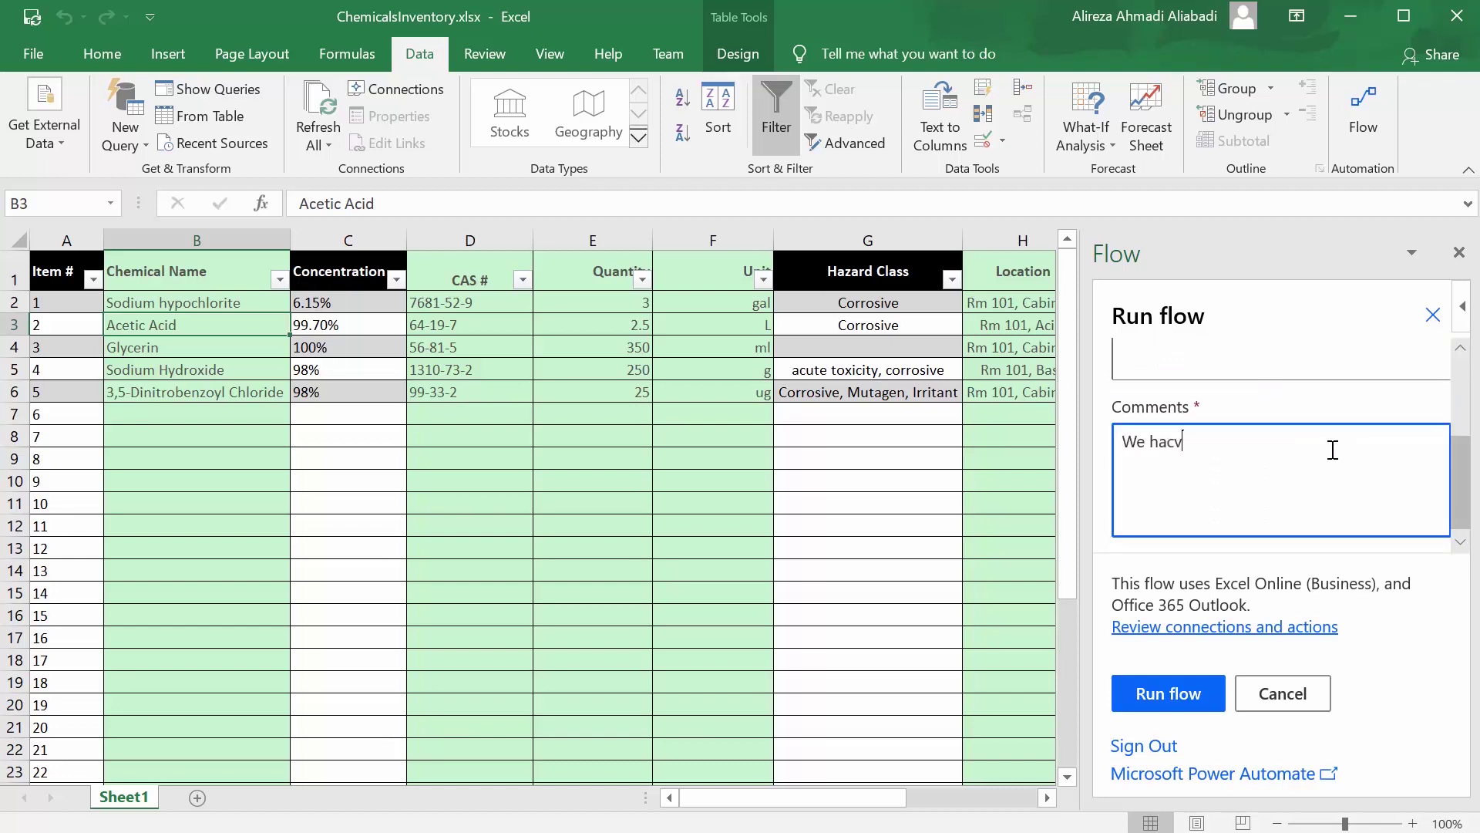
key(BackSpace)
key(BackSpace)
text(ve a )
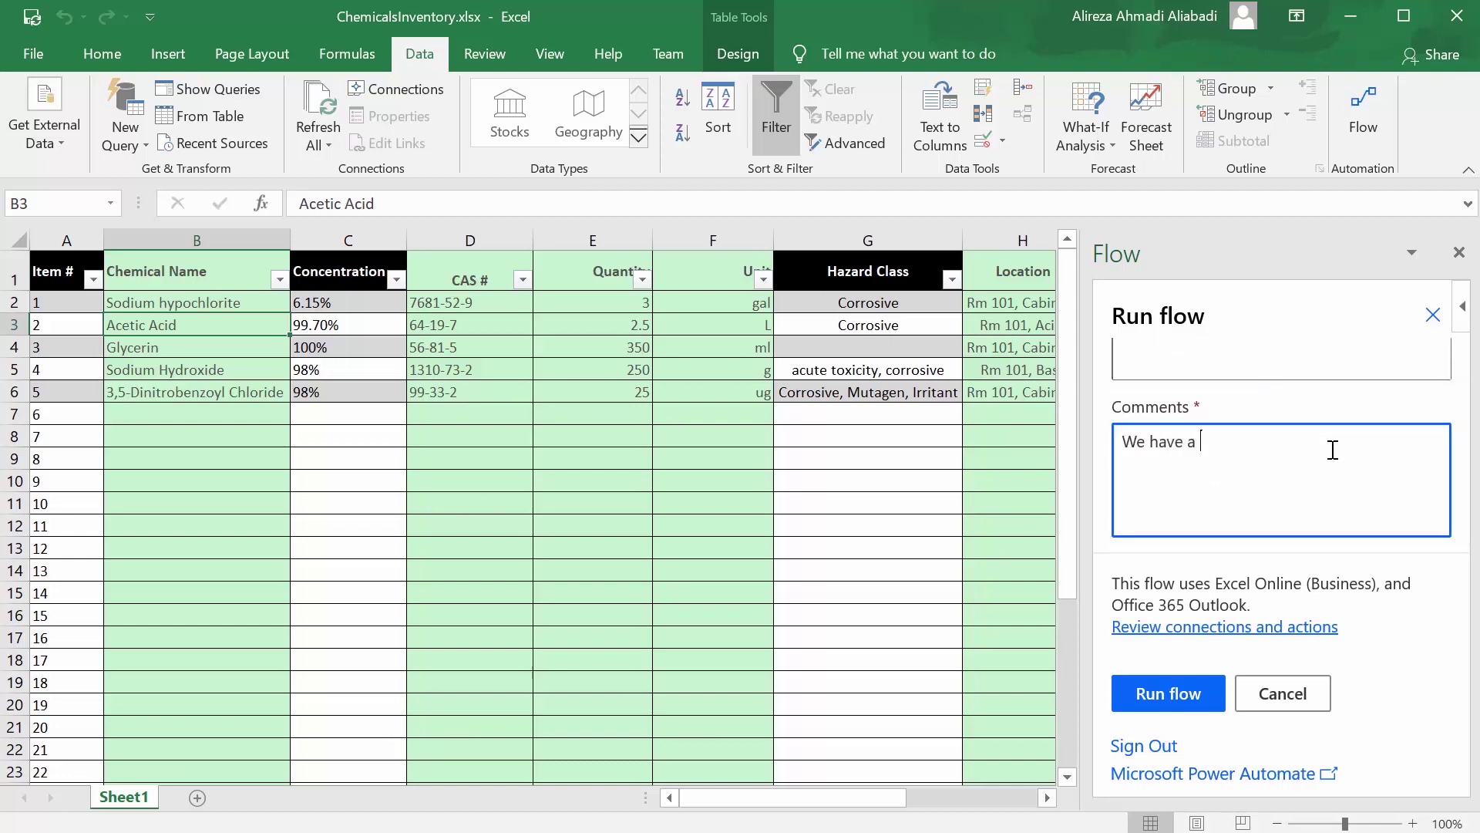
text(special order from ou)
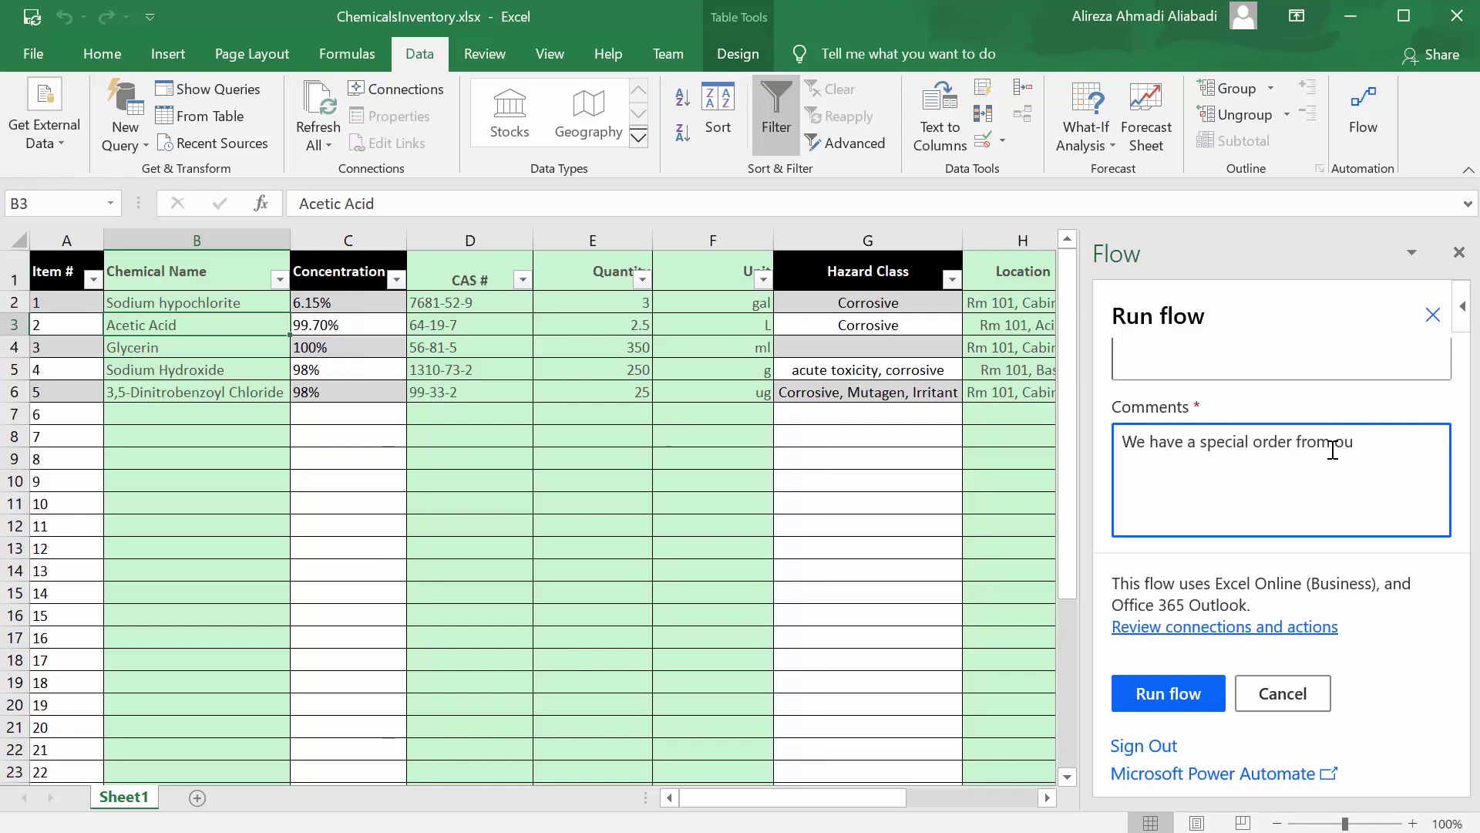
text(r client this month. So t)
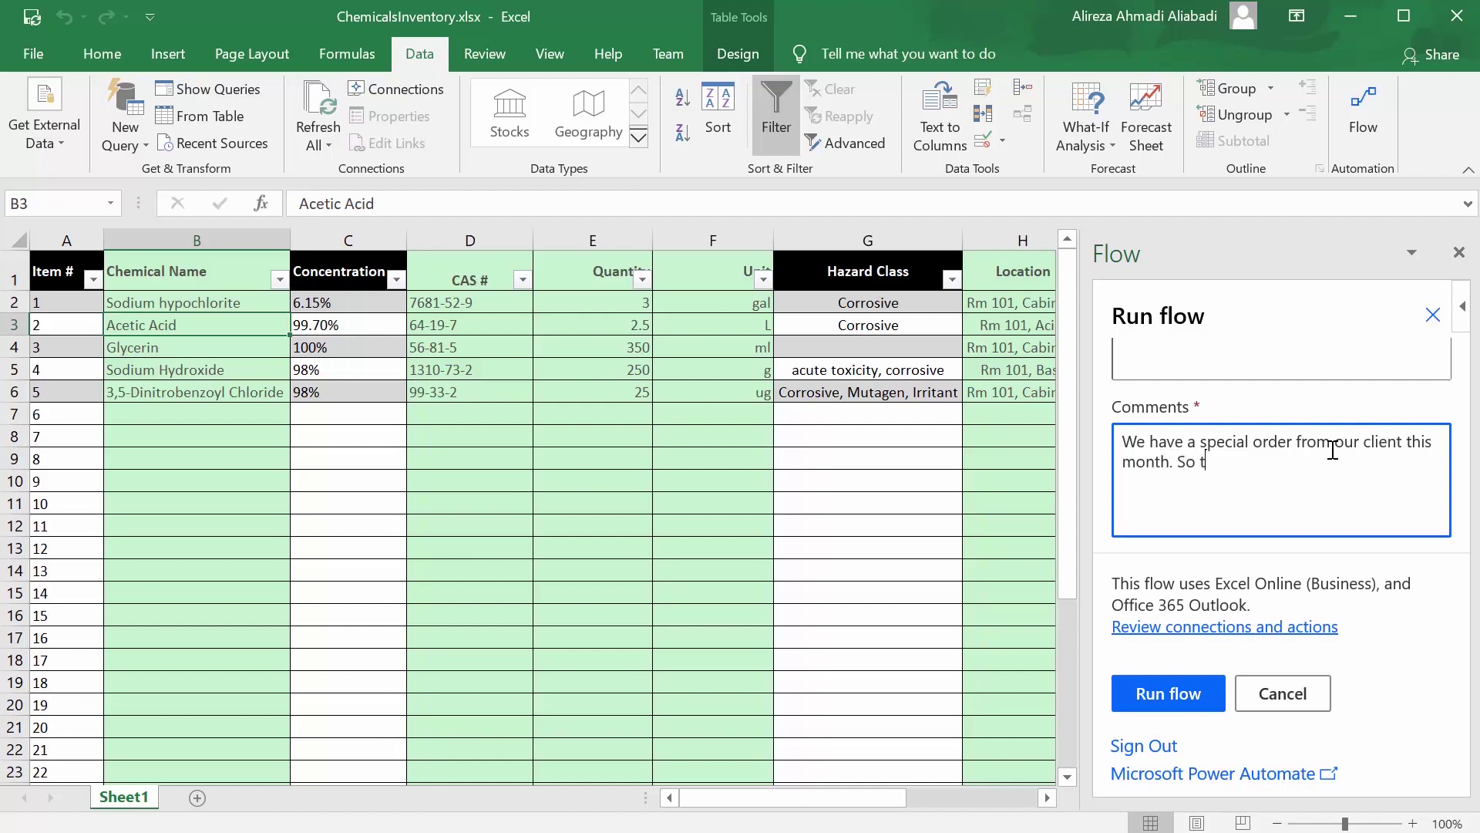
text(his order is urgent.)
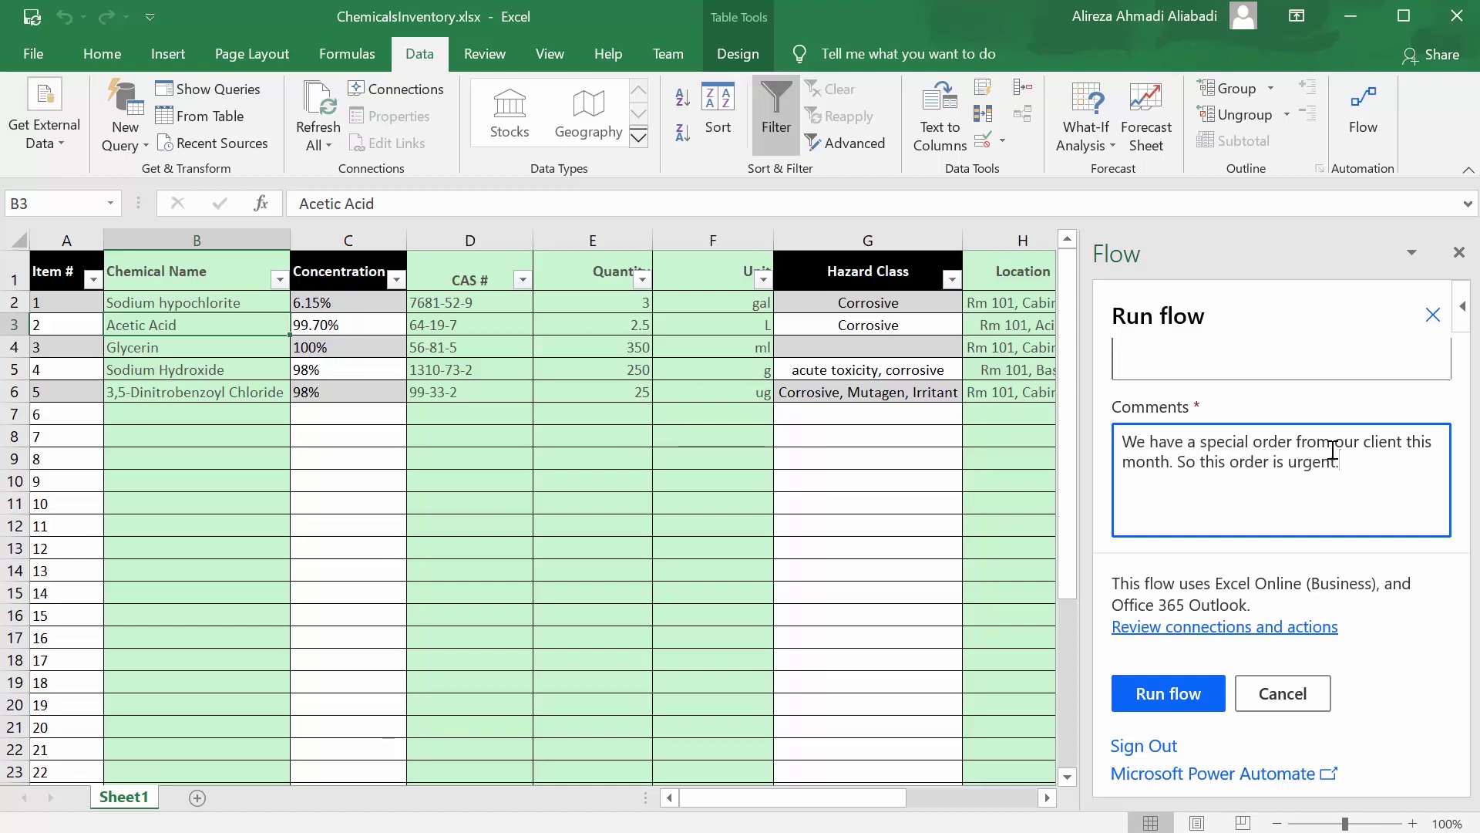
- Run the flow and close the Flow pane to return to the Sodium Hydroxide cell of the table
click(1175, 688)
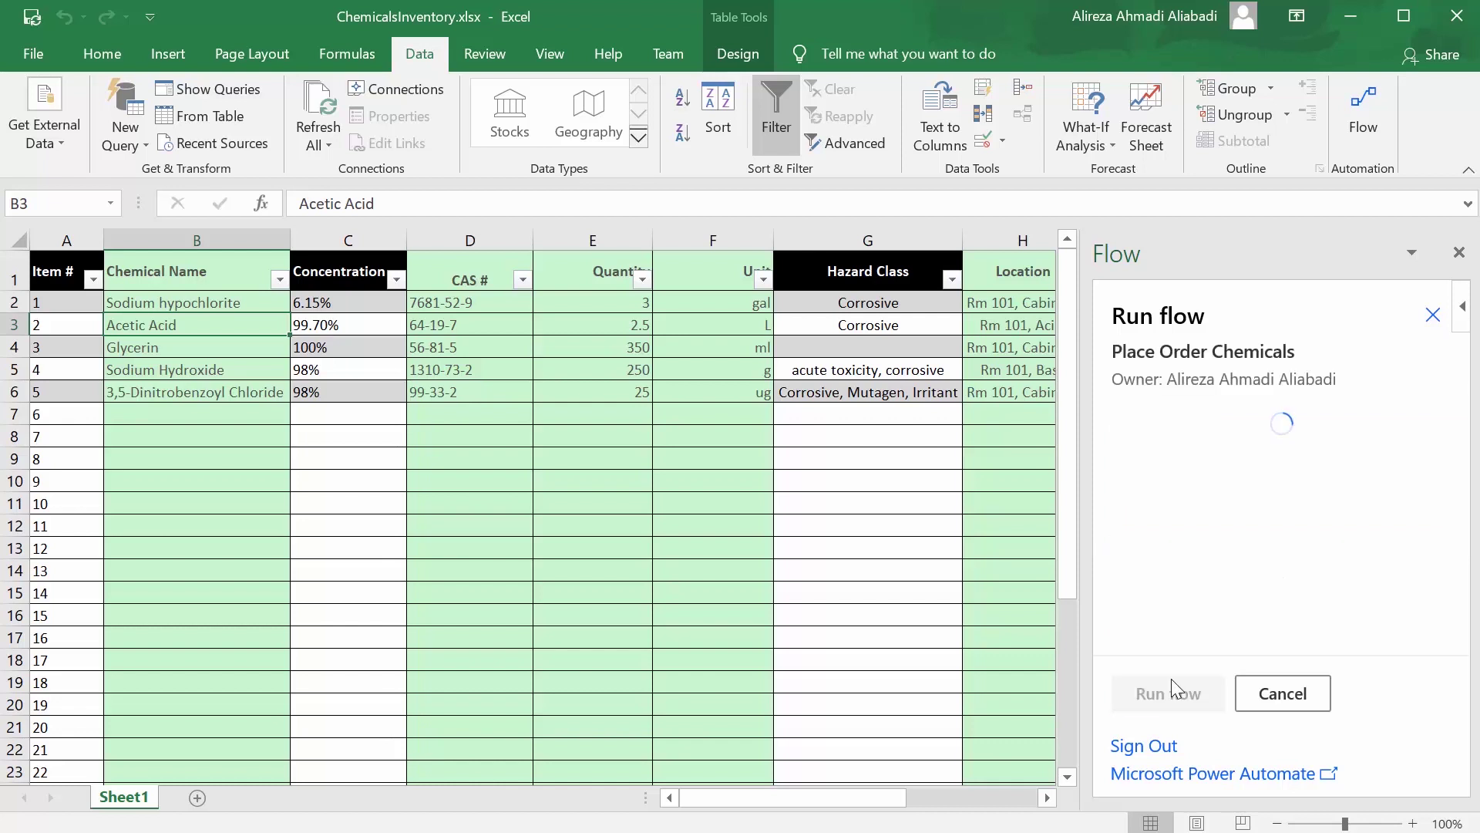
click(1159, 699)
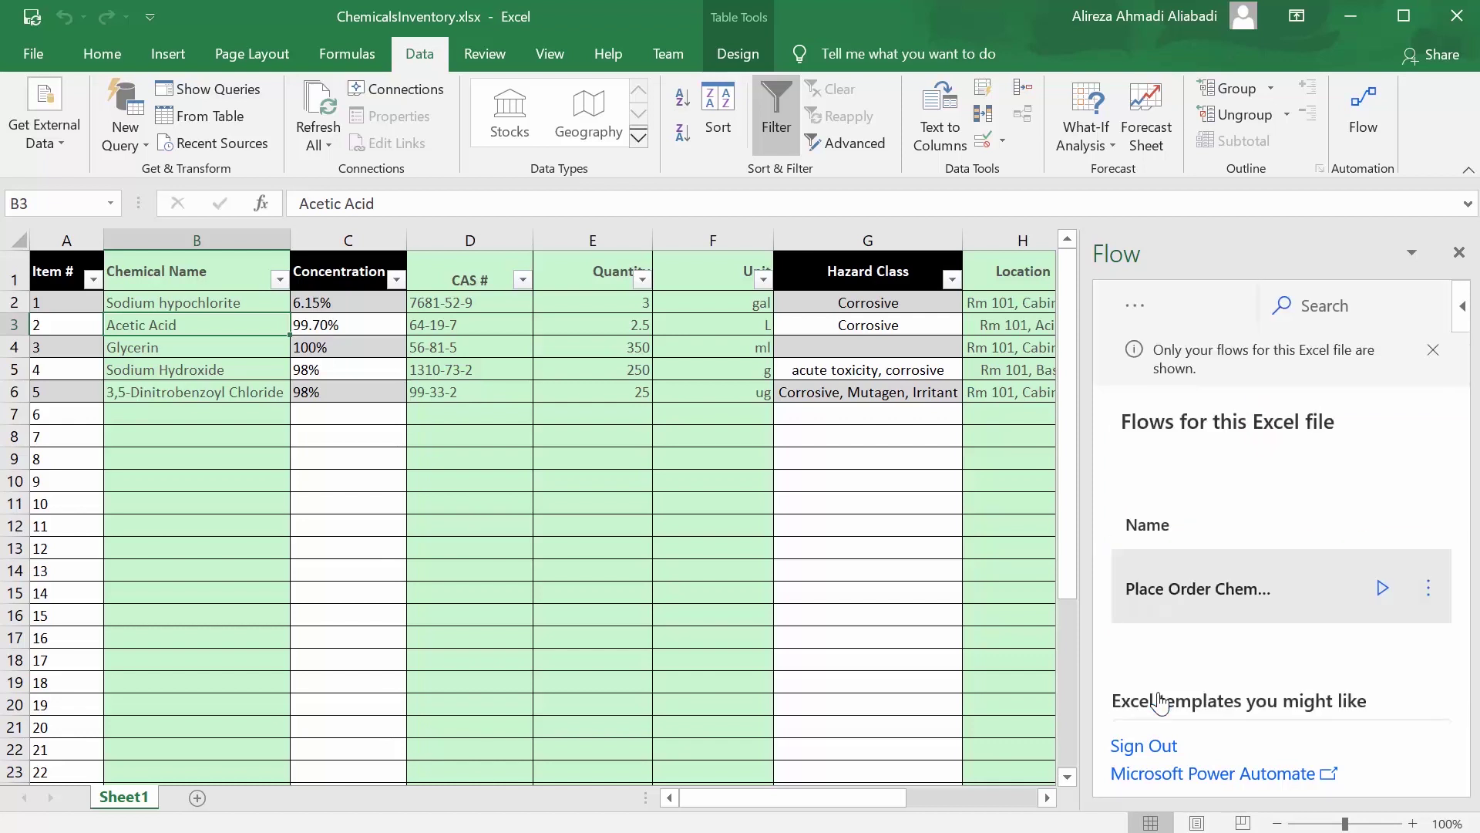
click(1459, 252)
click(187, 370)
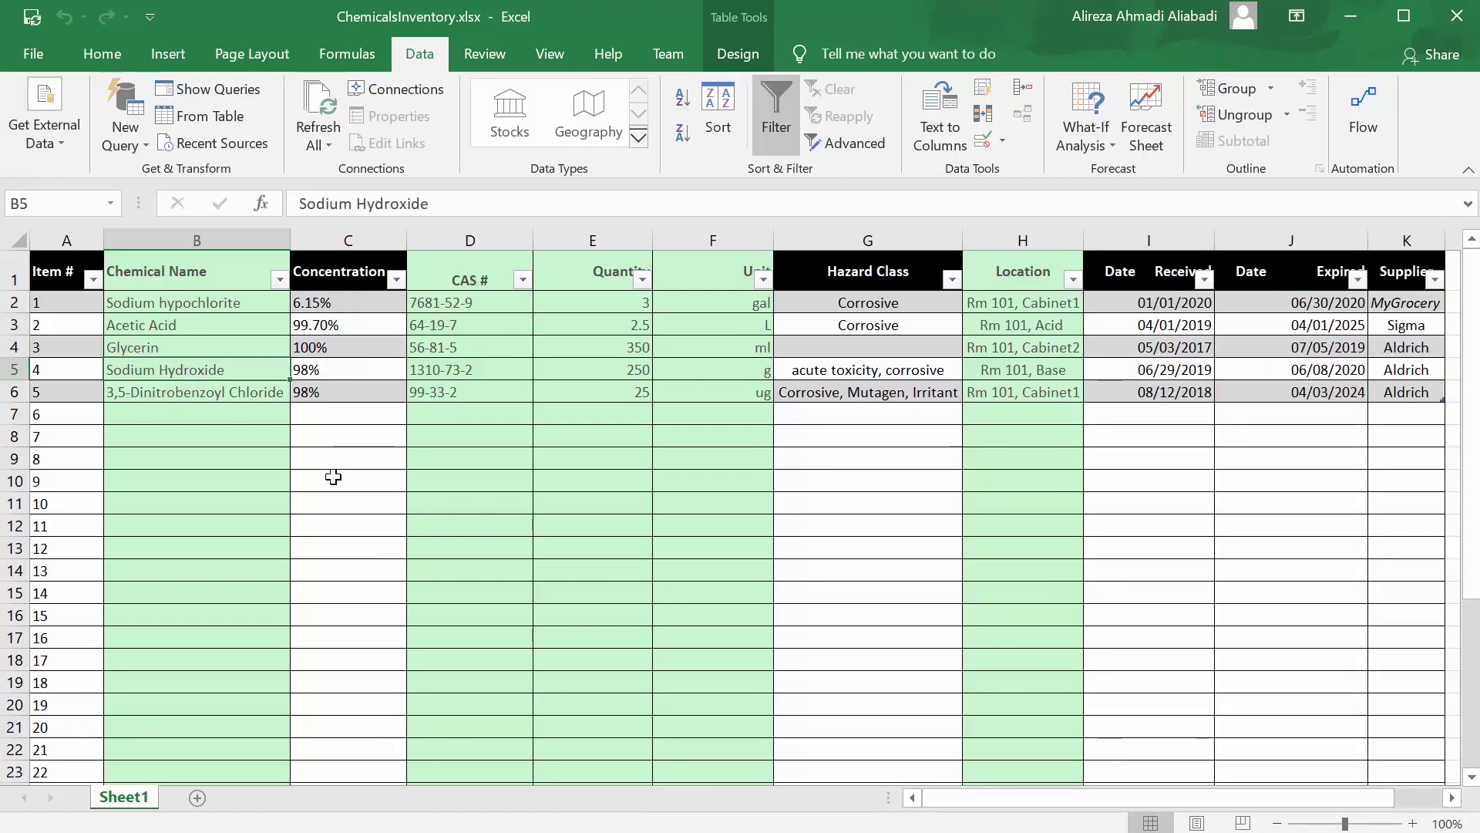
- Close the ChemicalsInventory.xlsx workbook and save its changes
click(1455, 21)
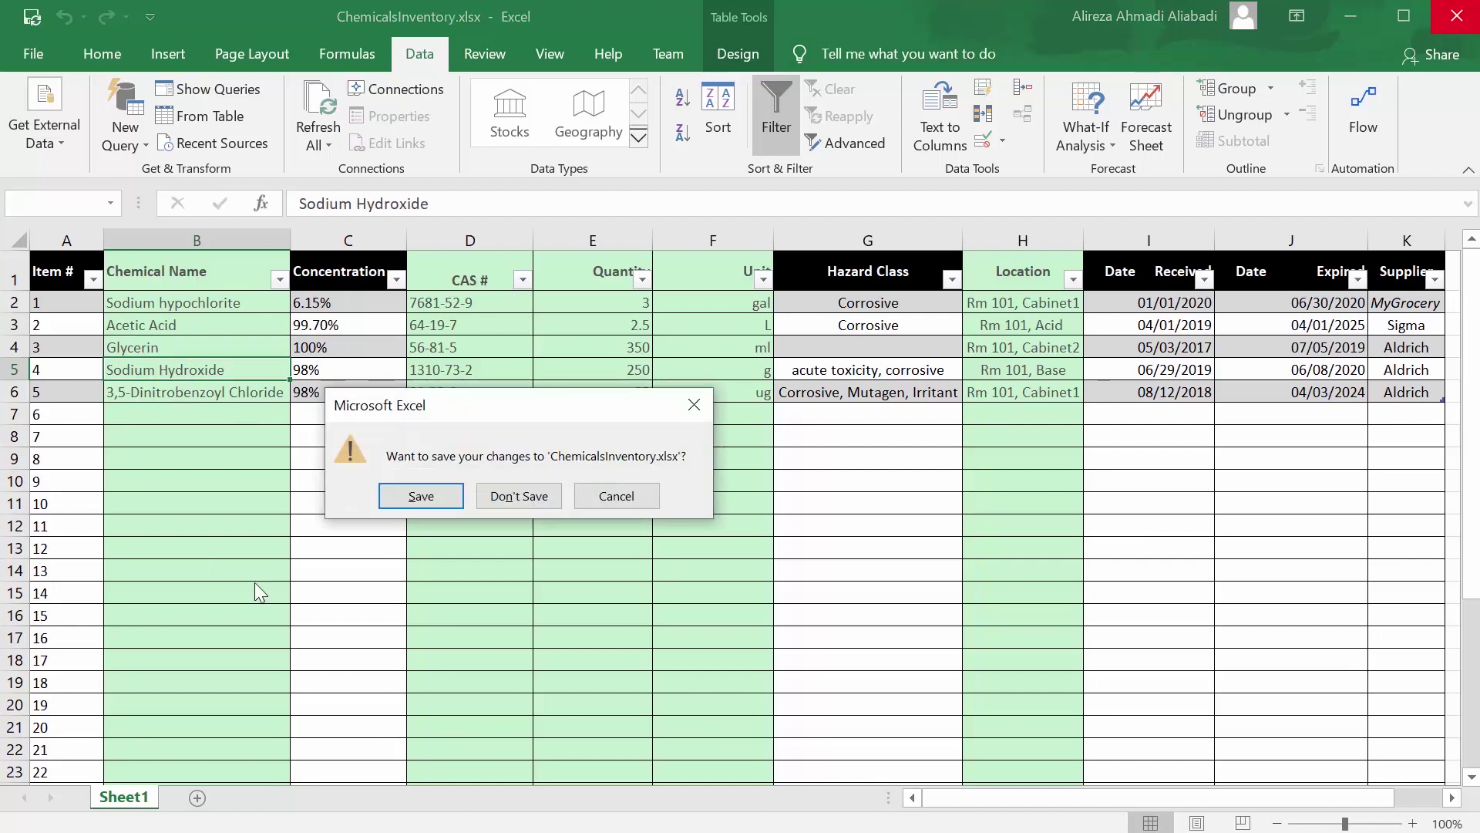
click(394, 492)
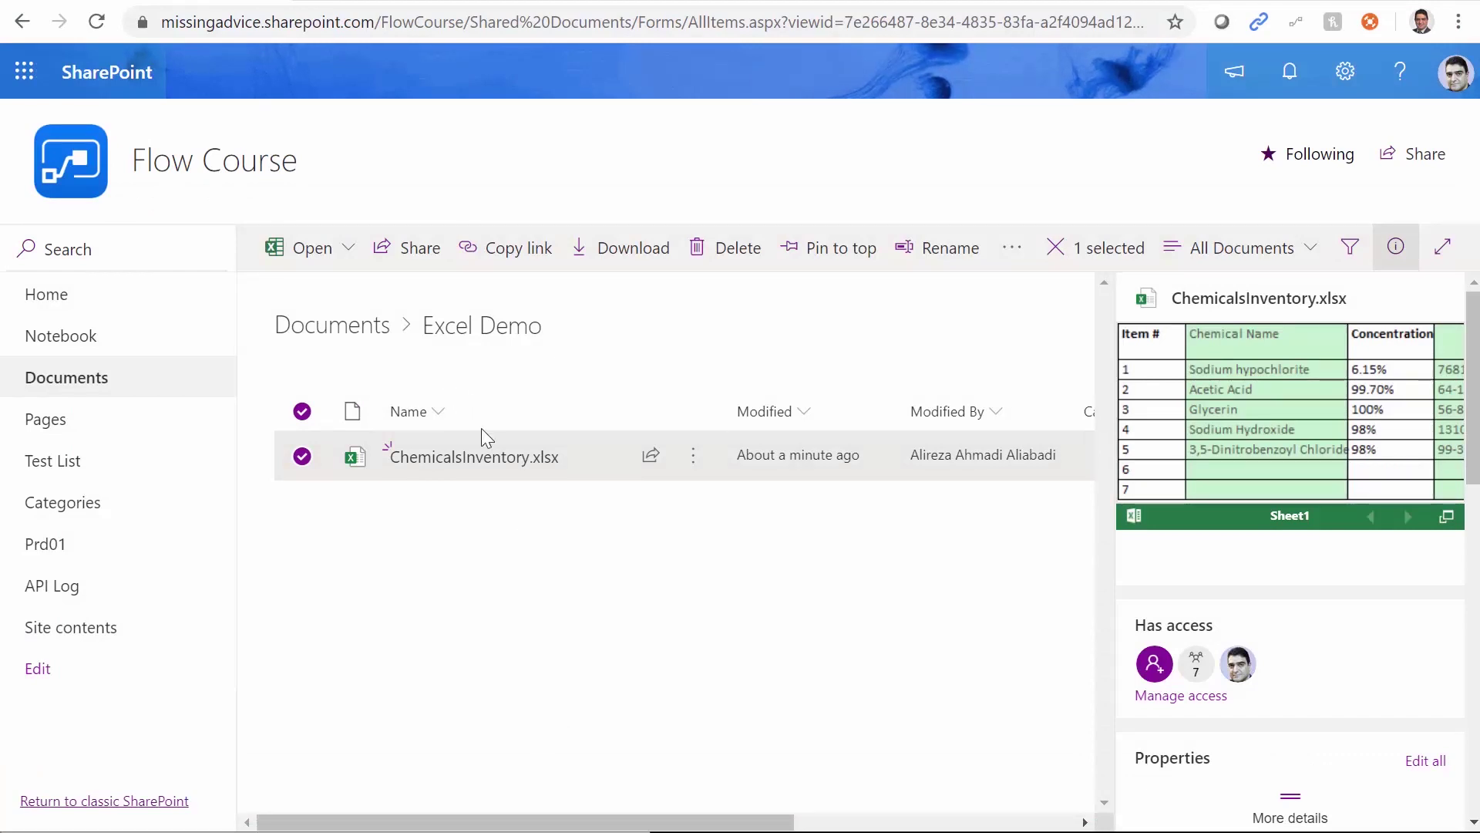
- Switch to Power Automate, leave the flow editor and open the details page of the Place Order Chemicals flow
click(378, 2)
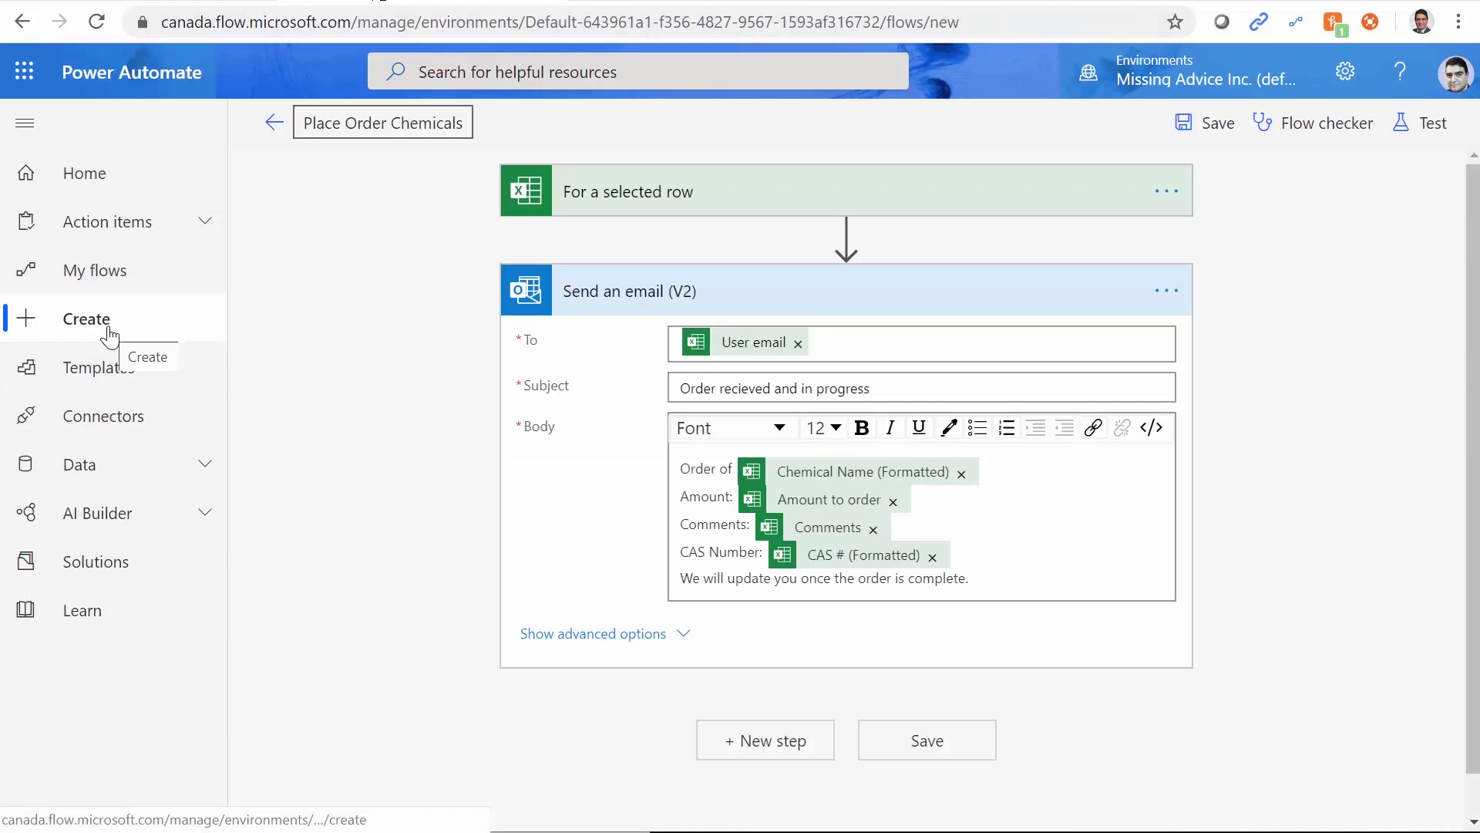
click(95, 275)
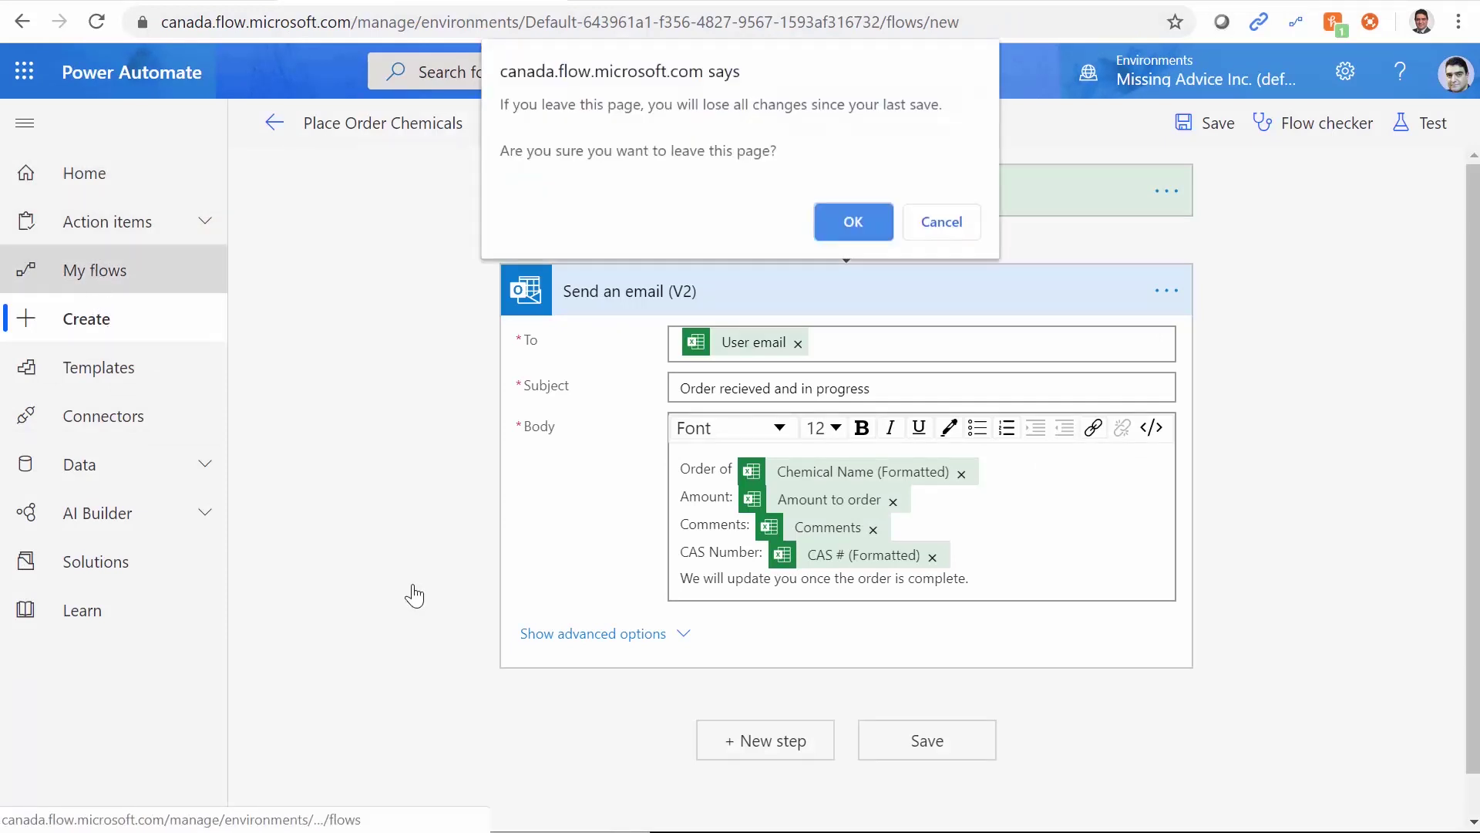
click(848, 222)
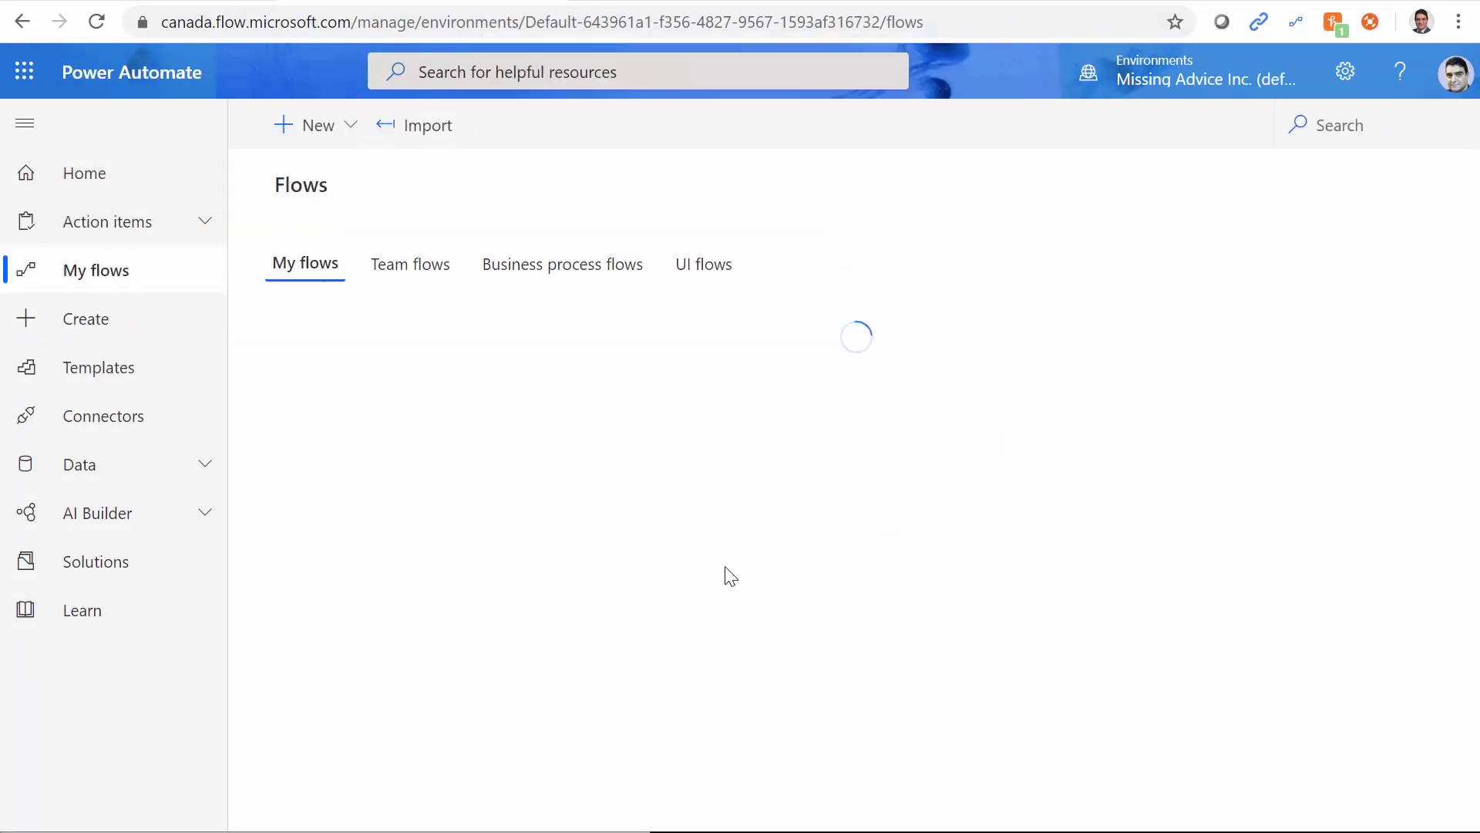
click(424, 420)
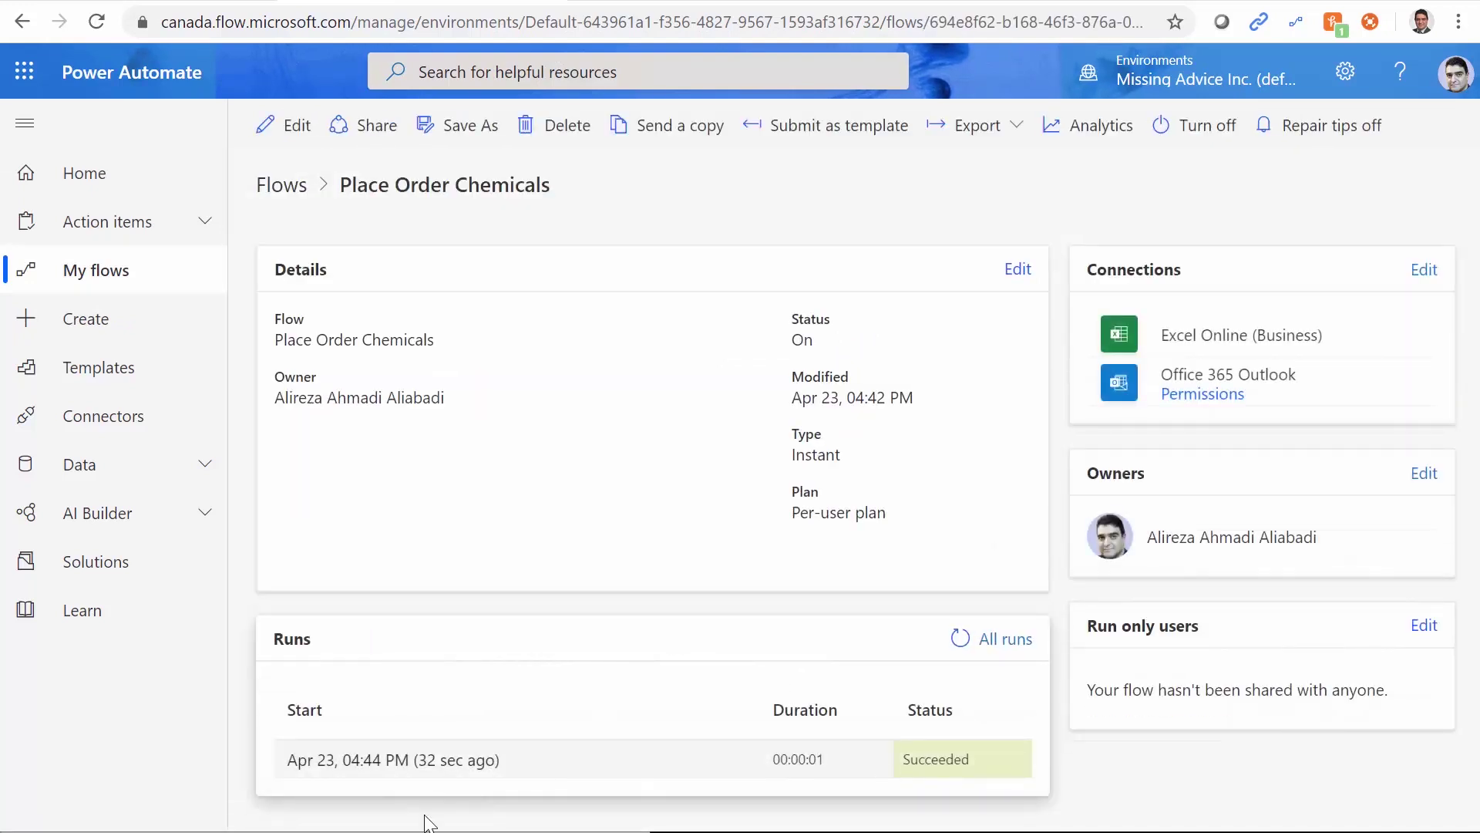
- Open the flow's latest run and examine the inputs and outputs of its Send an email (V2) action
click(321, 767)
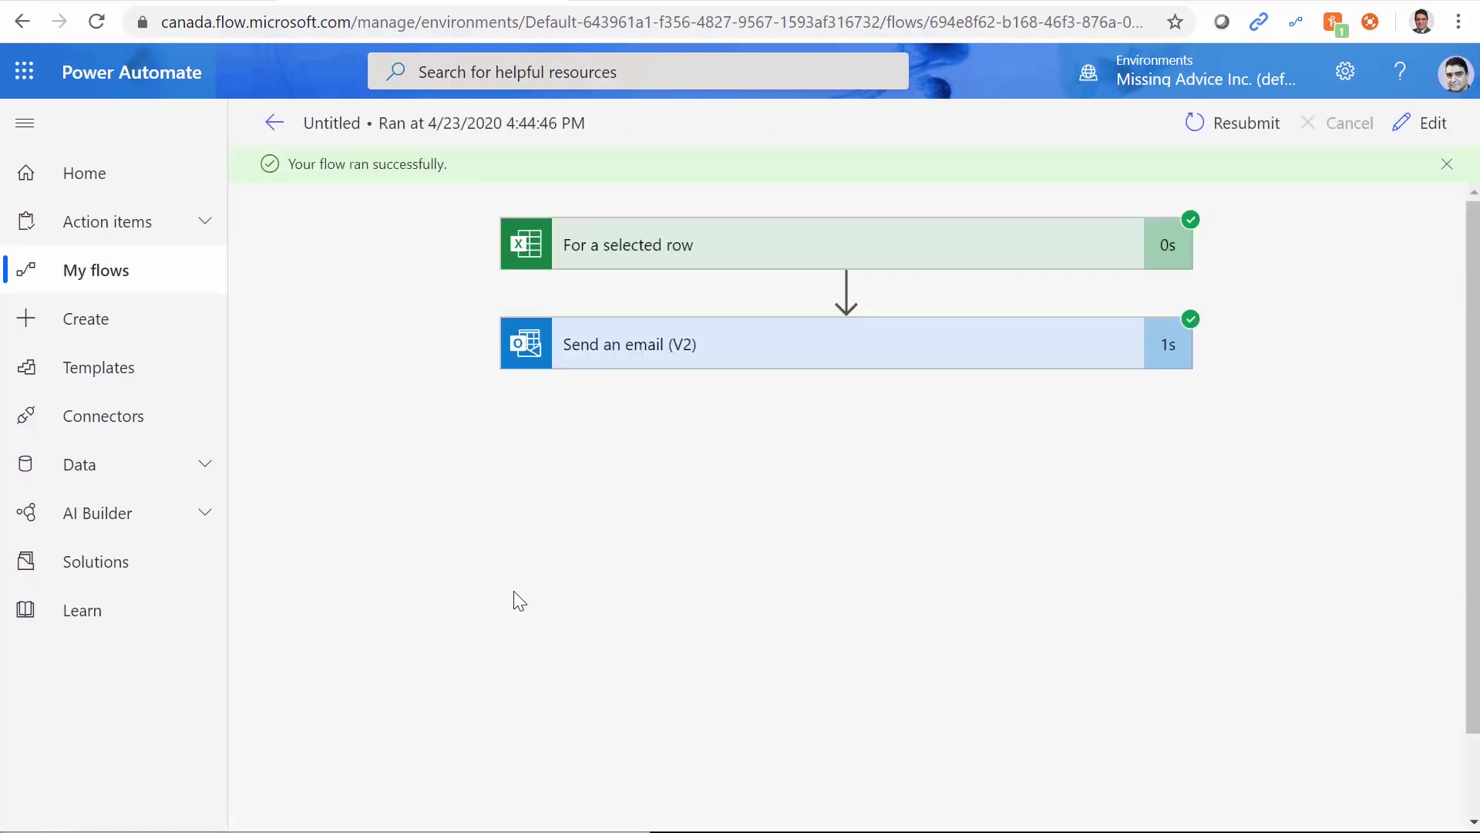
click(694, 356)
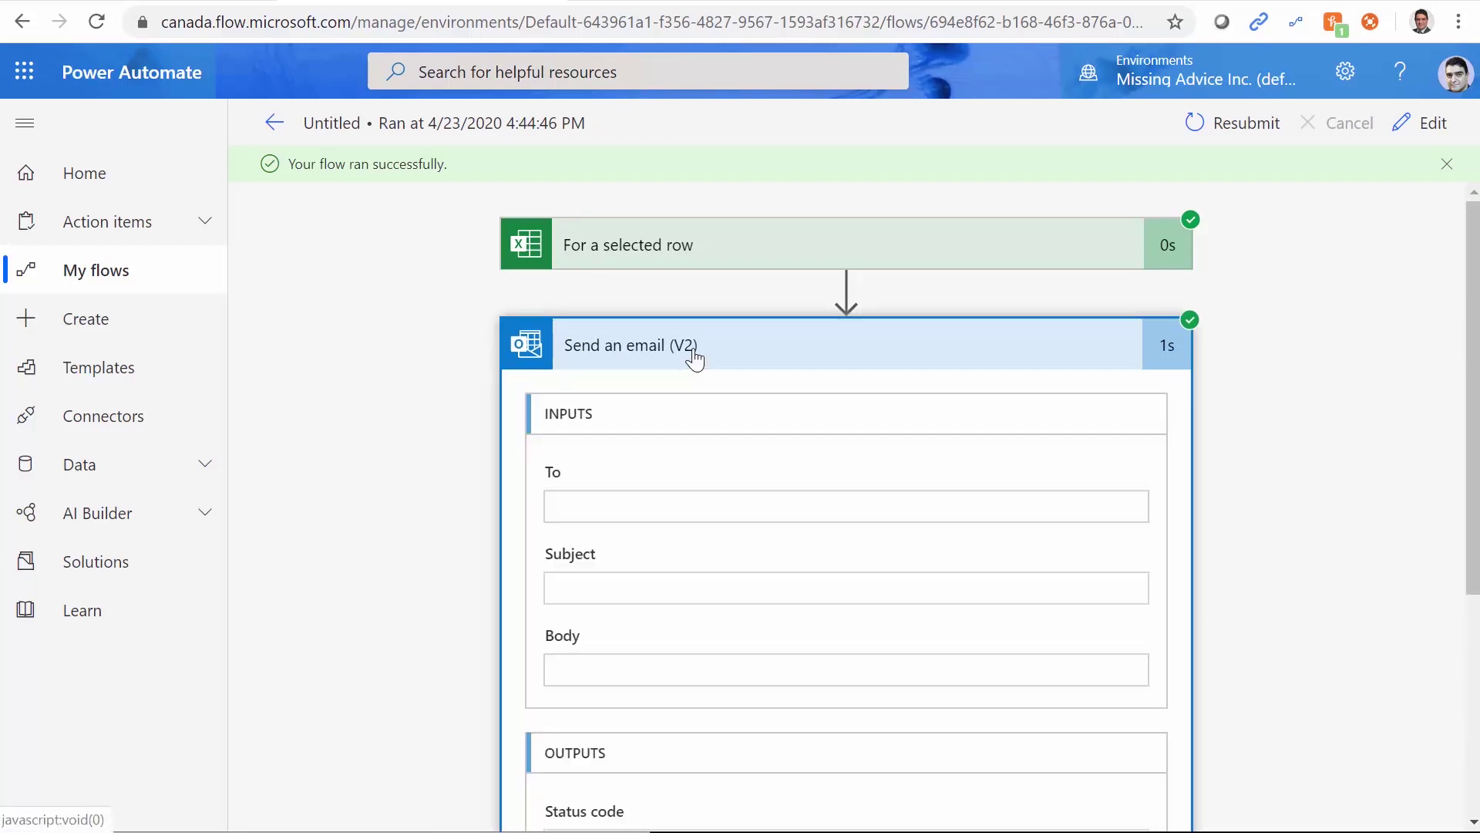
scroll(353, 628, down, 3)
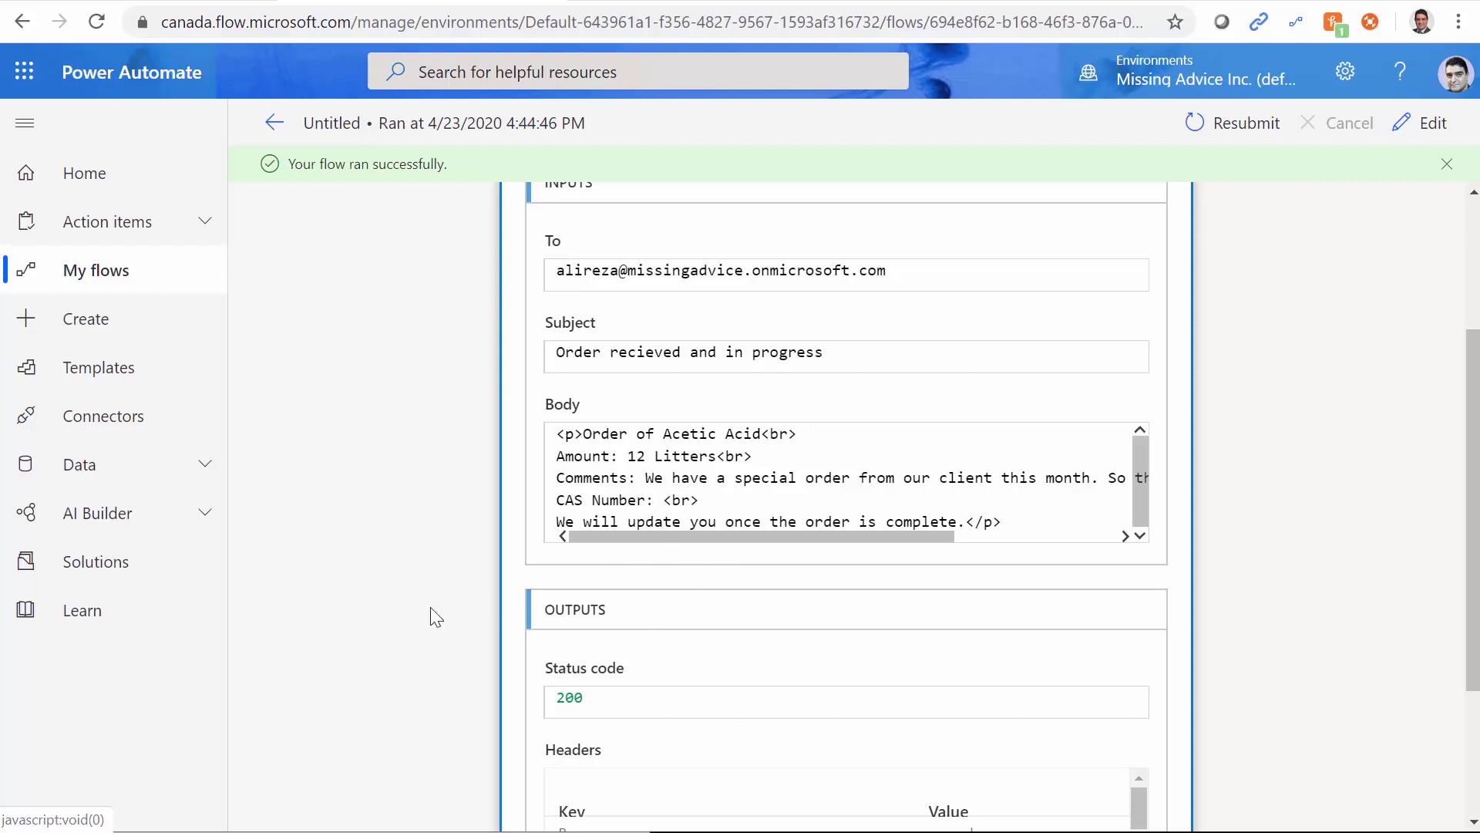
scroll(347, 654, down, 3)
scroll(347, 649, up, 6)
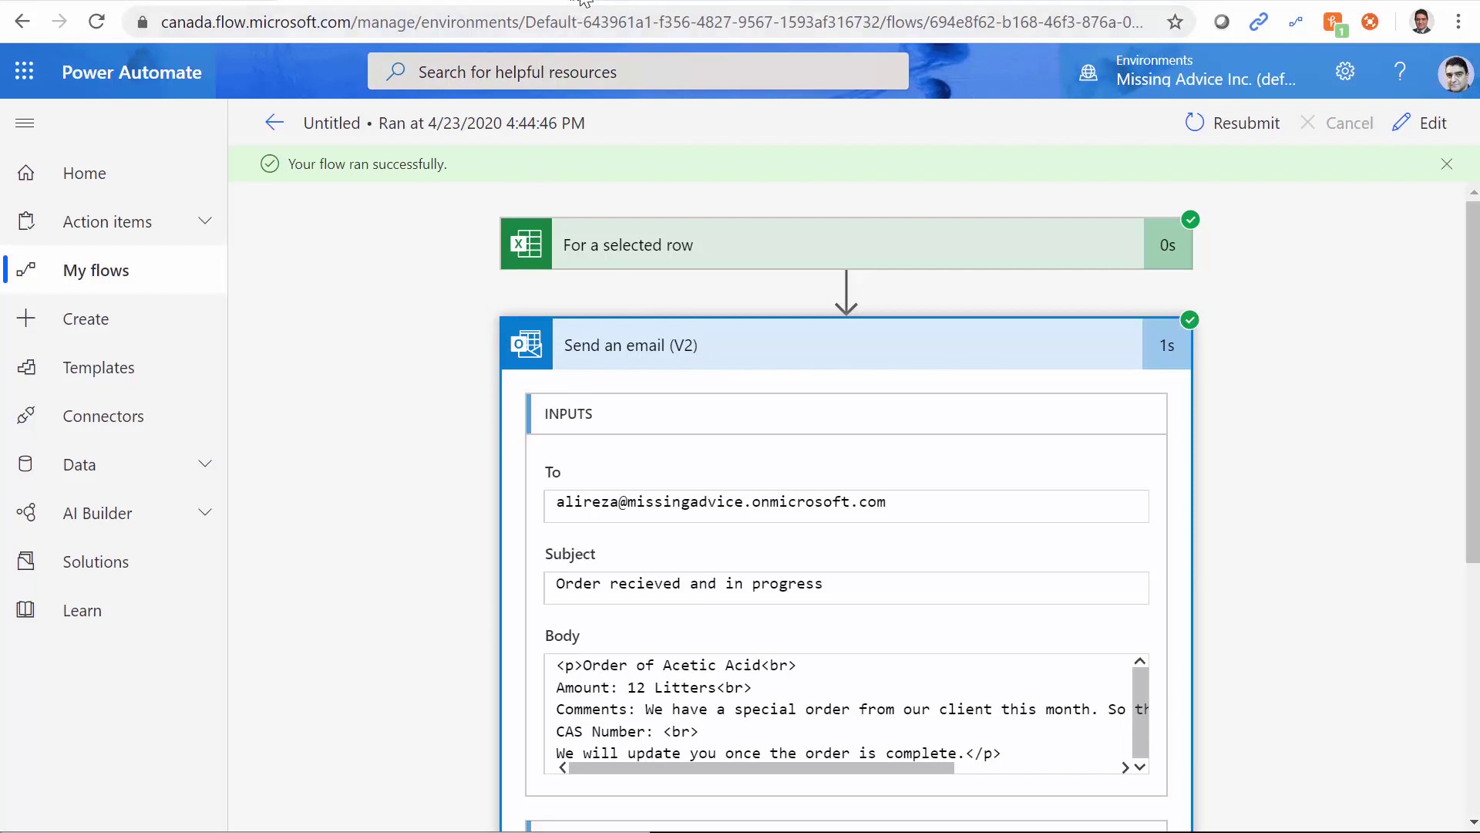
- Switch to Outlook and open the "Order recieved and in progress" email in the inbox to check its content
click(25, 72)
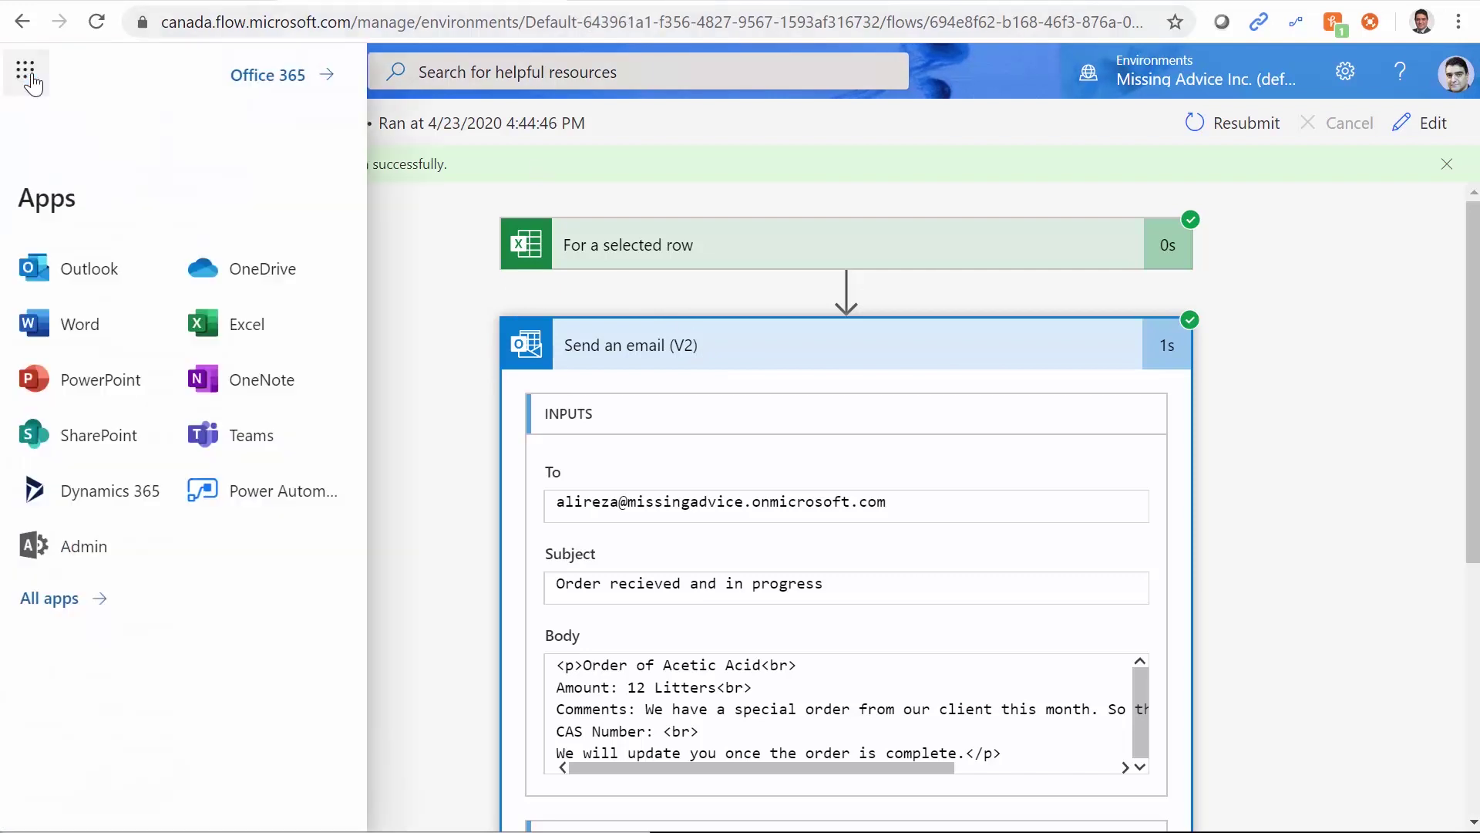
click(90, 270)
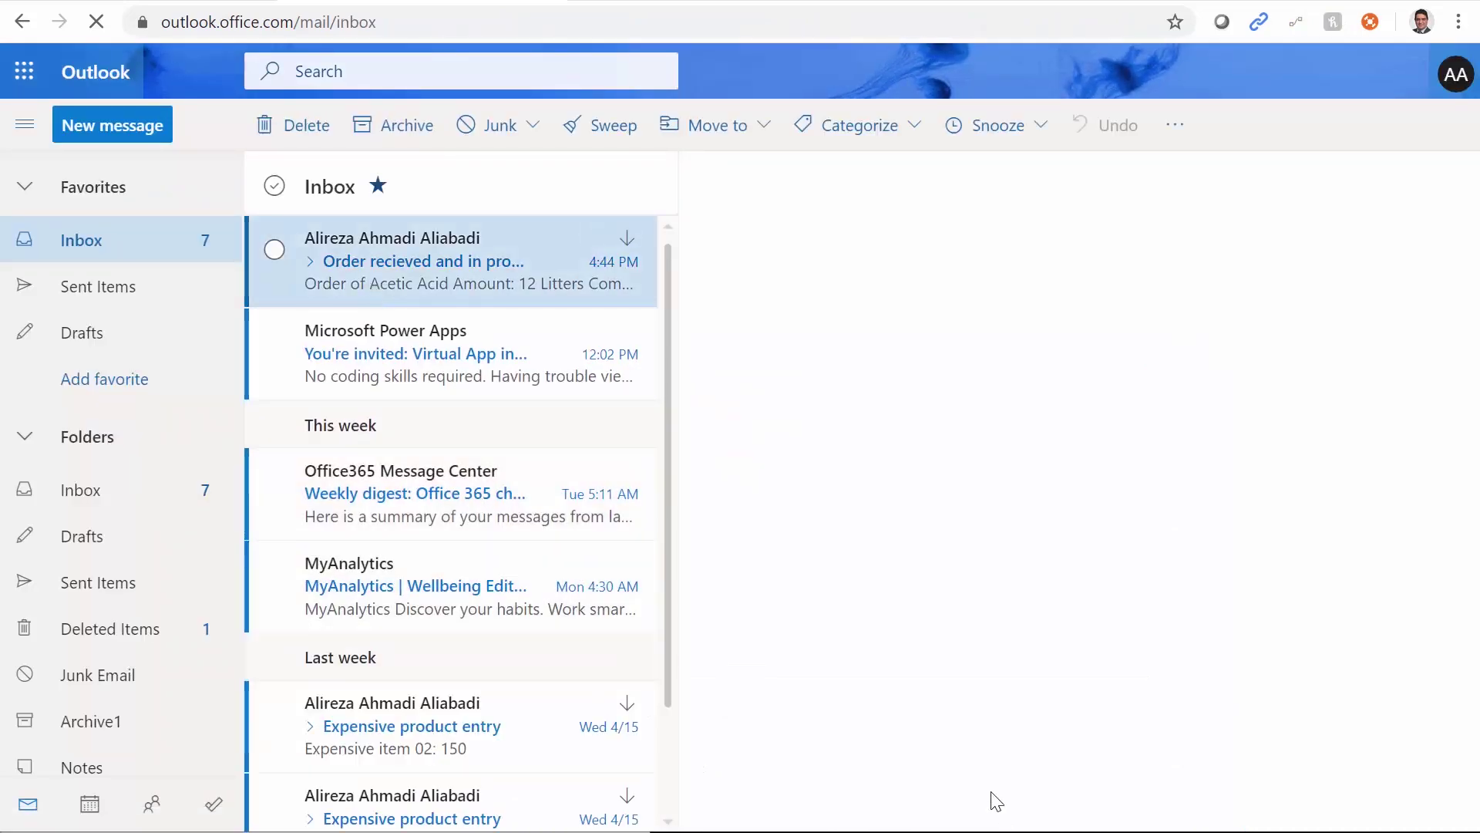
click(309, 274)
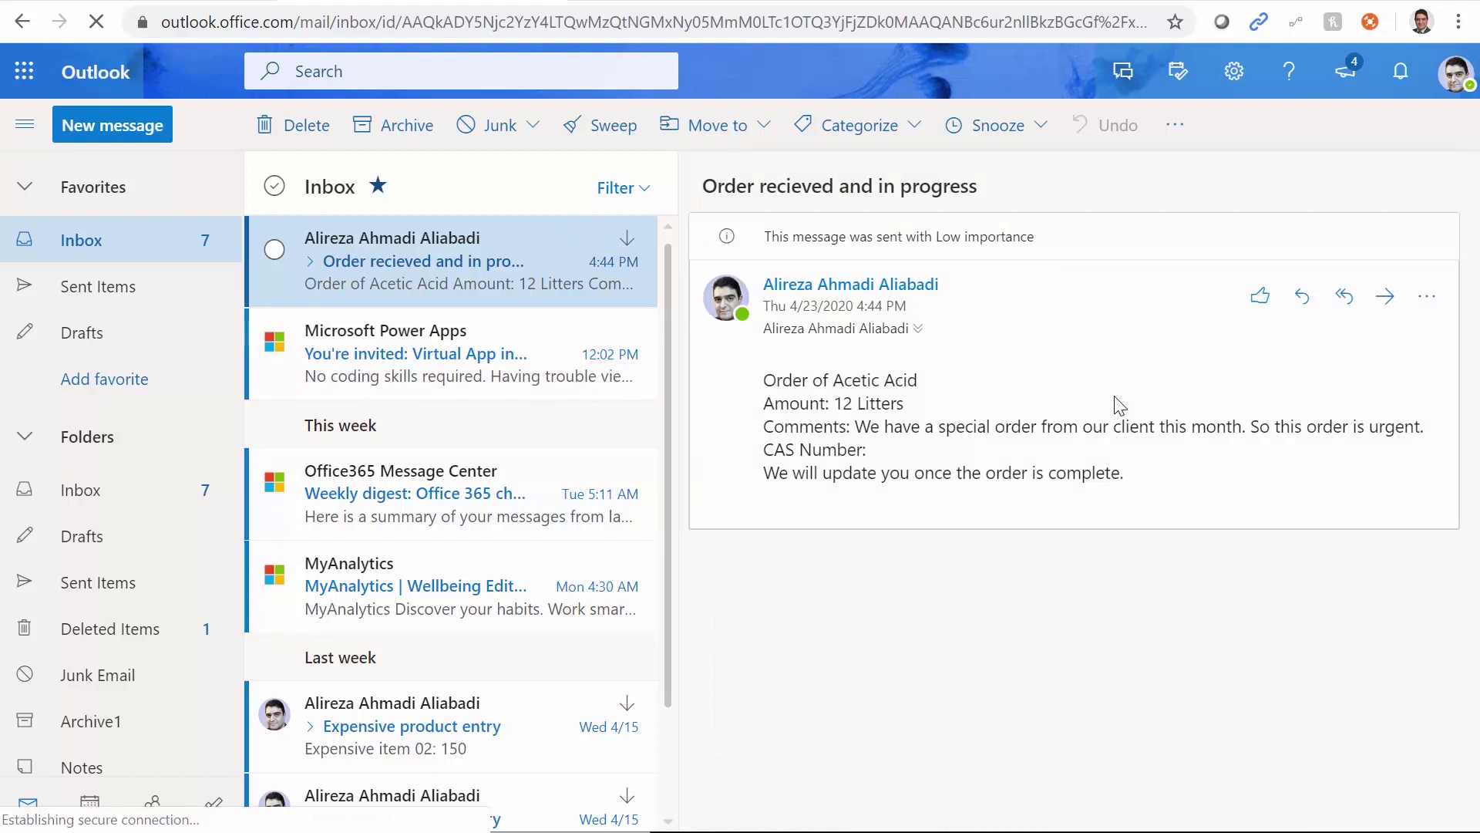